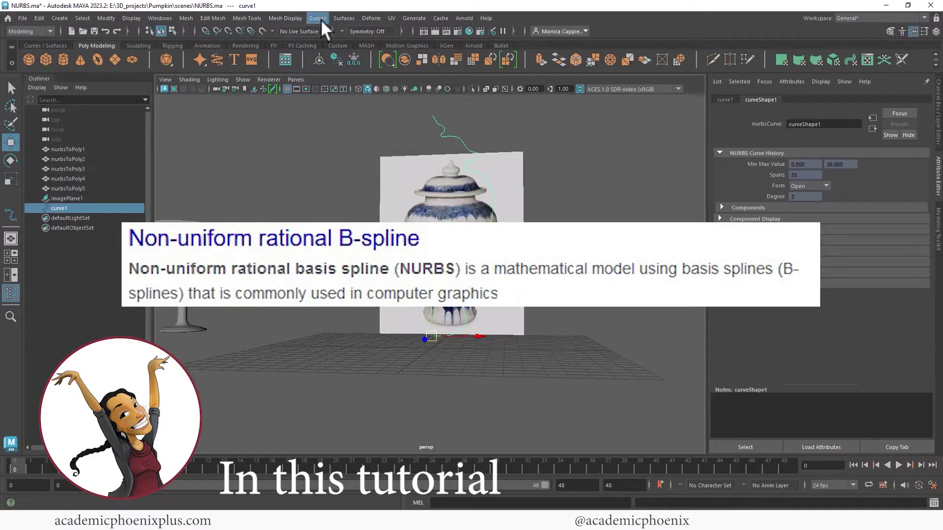
Revolve the vase's profile curve into a surface and move the resulting vase sideways, away from the reference image.
left_click(346, 20)
left_click(360, 64)
left_click_drag(609, 186, 587, 229, "alt")
left_click(463, 280)
left_click_drag(478, 354, 378, 338)
left_click_drag(422, 245, 426, 265, "alt")
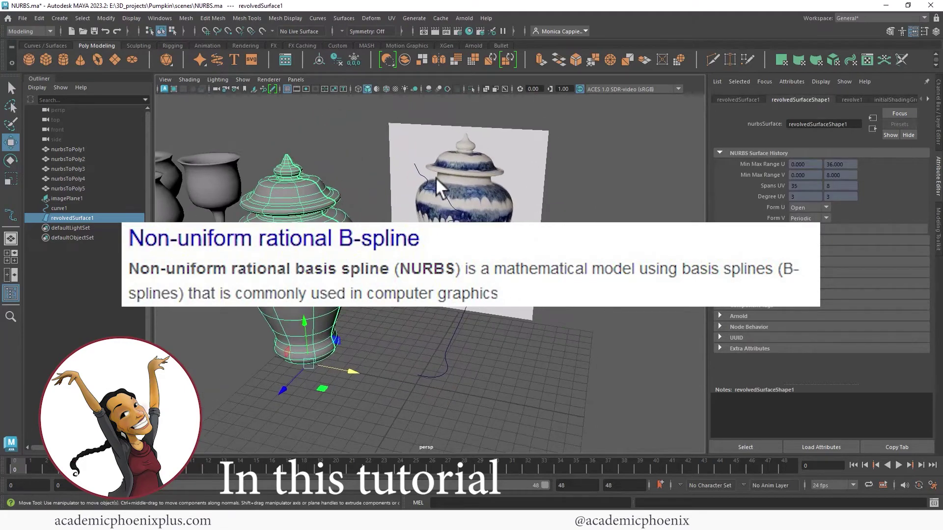
Display the control vertices of the vase's profile curve and select those at its lower end.
left_click_drag(496, 287, 432, 240, "alt")
left_click_drag(584, 338, 545, 306, "alt")
scroll(545, 307, "up", 5)
left_click(529, 368)
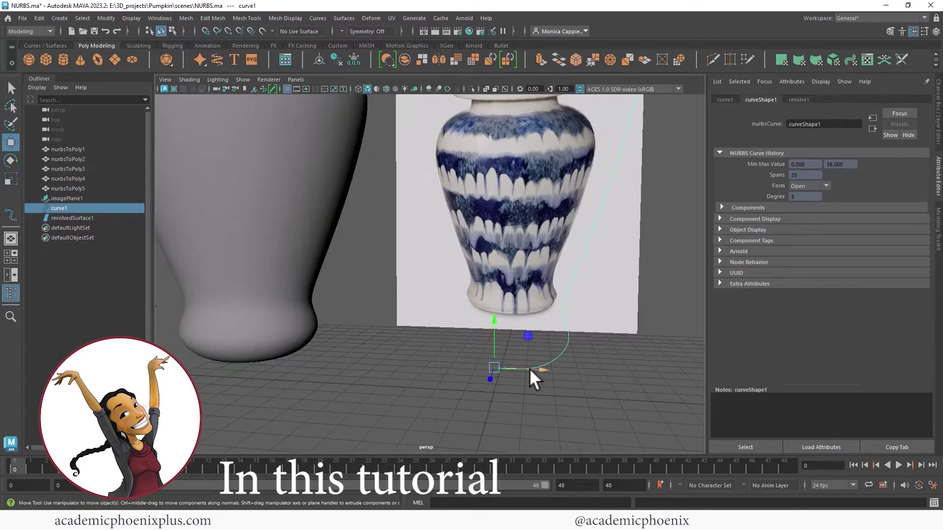
right_click_drag(530, 368, 491, 248)
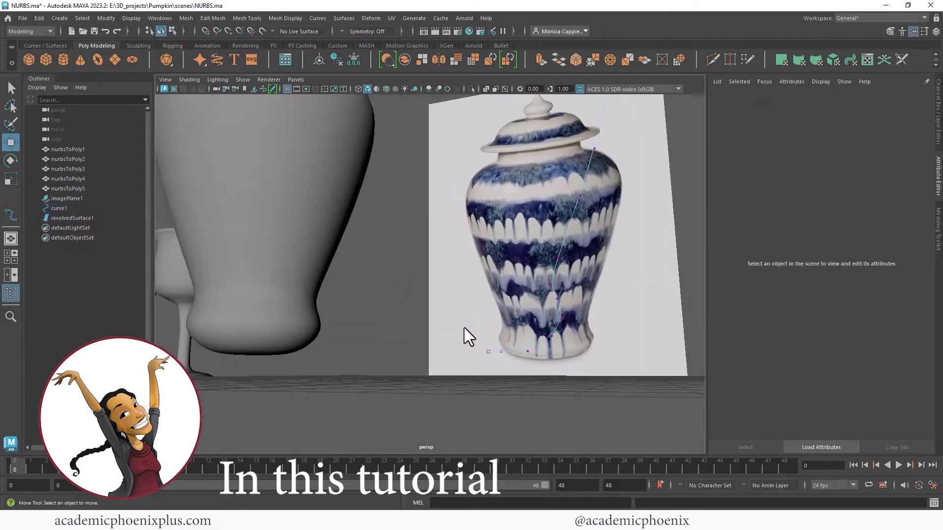
left_click_drag(464, 328, 537, 377)
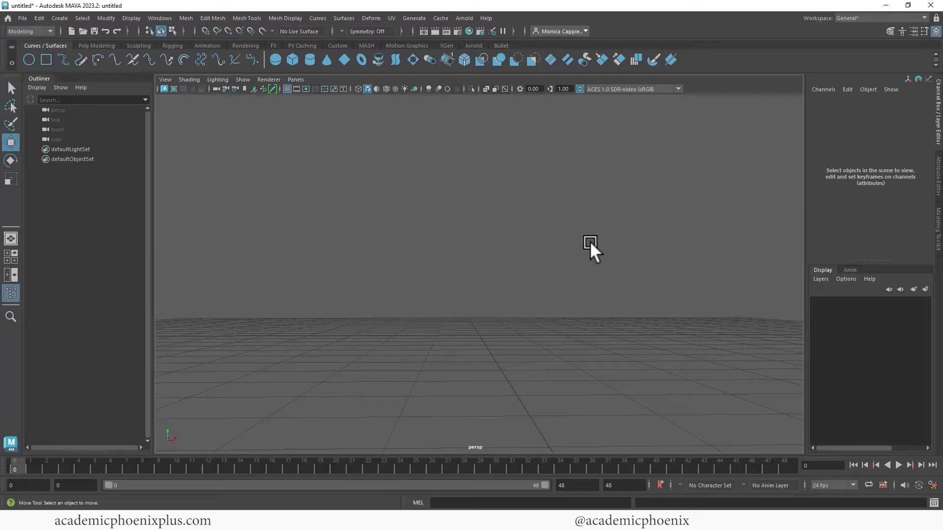
In the maximised front view, use the EP Curve Tool to draw the goblet bowl's inner profile from its centre up to the rim.
left_click_drag(590, 240, 615, 269, "alt")
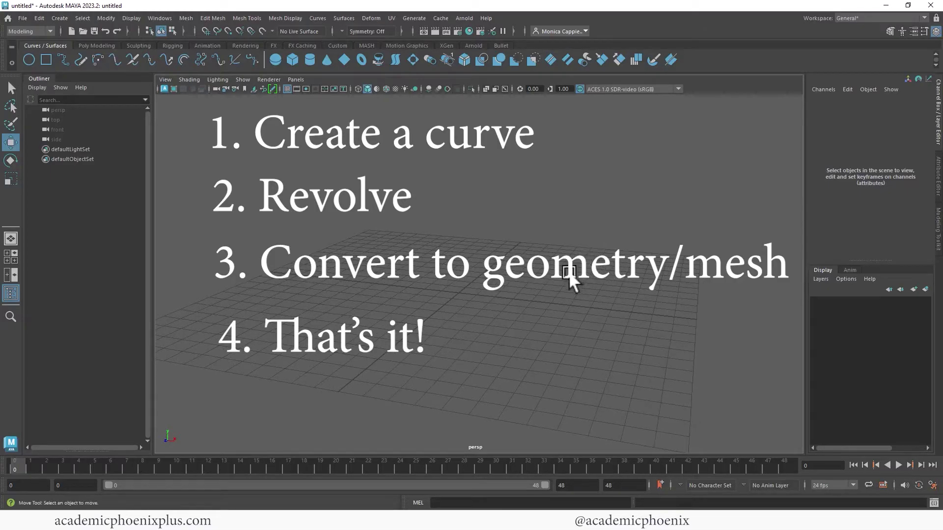
left_click_drag(478, 321, 449, 210, "alt")
key("space")
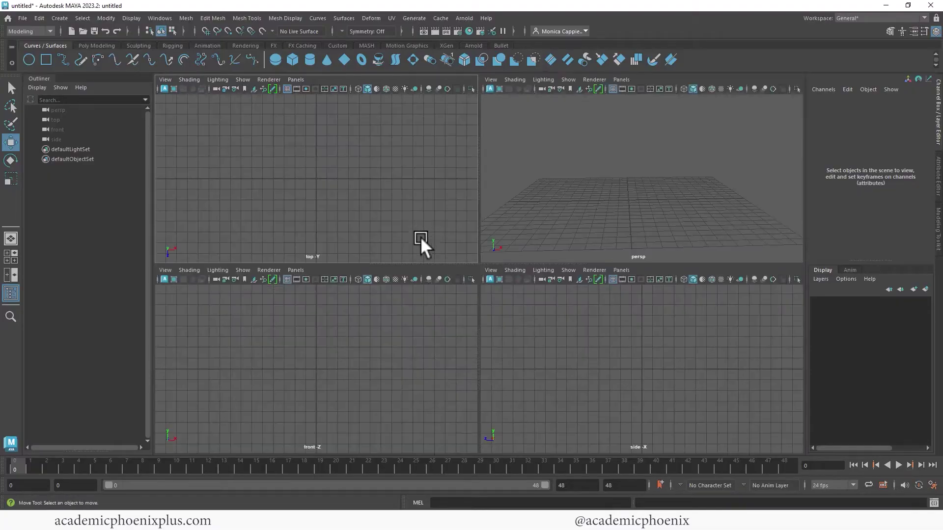
key("space")
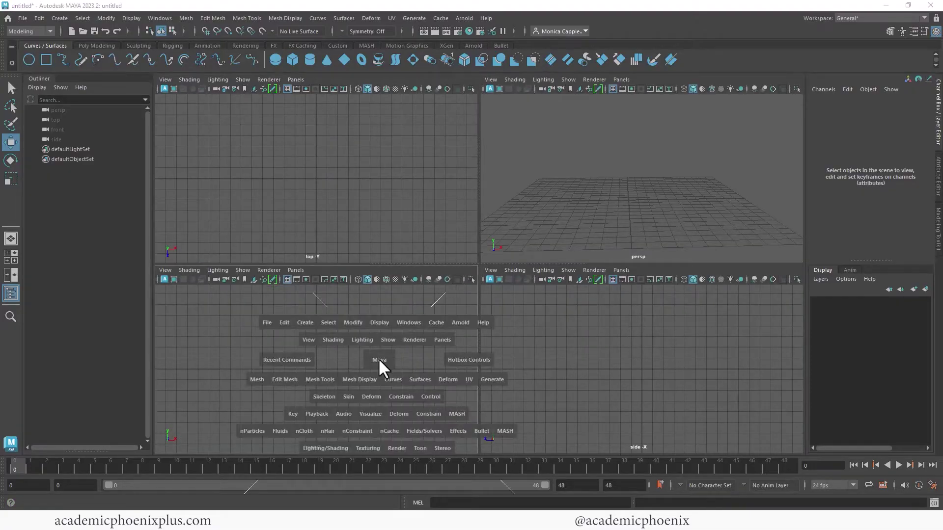
middle_click_drag(444, 293, 472, 291, "alt")
left_click(58, 17)
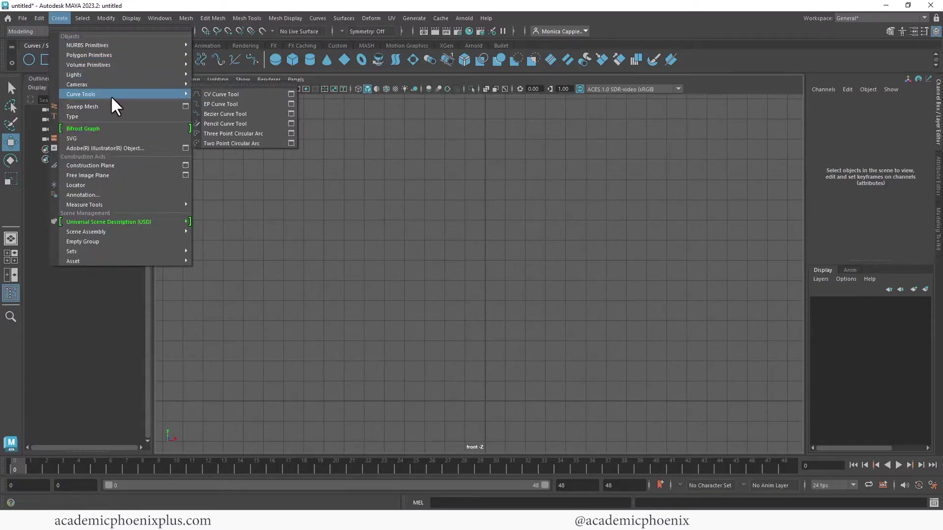
left_click(221, 103)
middle_click_drag(433, 216, 463, 222, "alt")
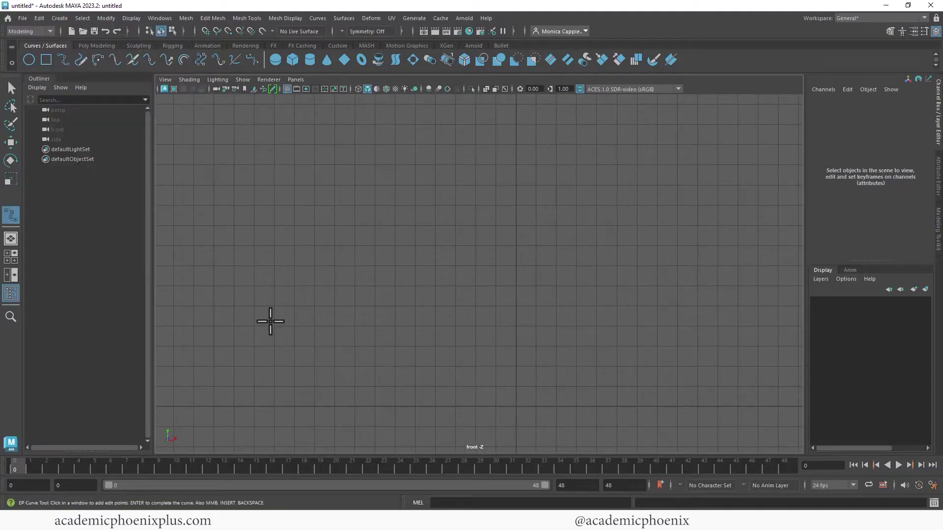
left_click(297, 261)
left_click(331, 252)
left_click(346, 222)
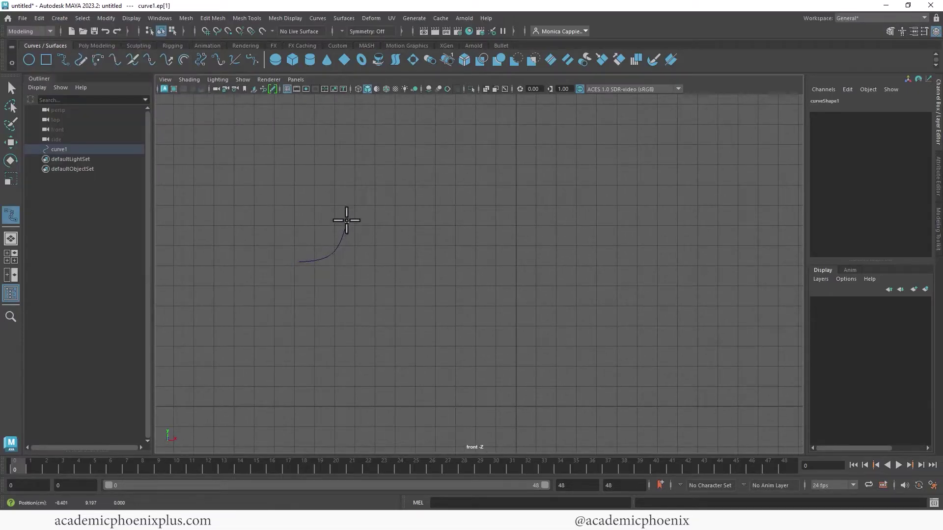
left_click(352, 192)
left_click(369, 178)
Continue the curve from the rim down the bowl's outer side and along the stem to just above the ground line.
left_click(360, 189)
left_click(348, 219)
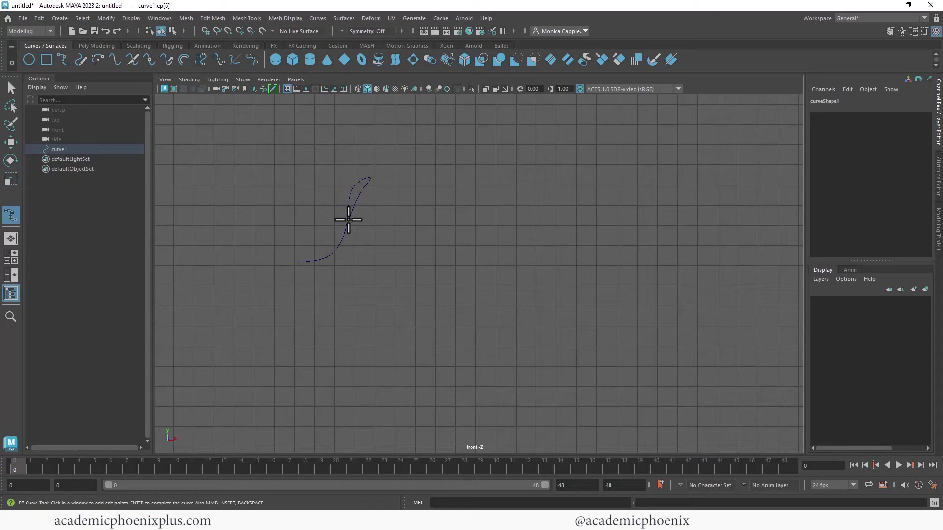
left_click(351, 226)
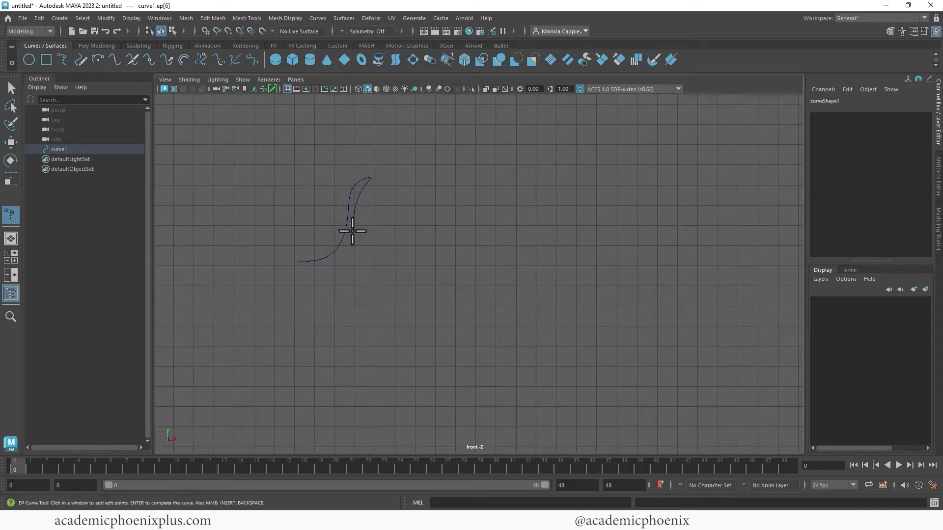
left_click(347, 257)
left_click(337, 274)
left_click(317, 299)
left_click(311, 324)
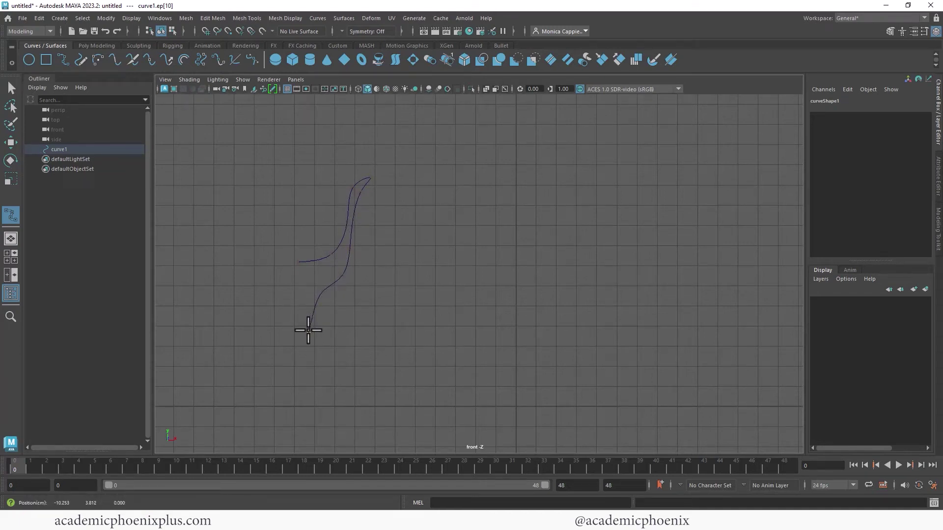
left_click(307, 357)
left_click(307, 378)
left_click(306, 392)
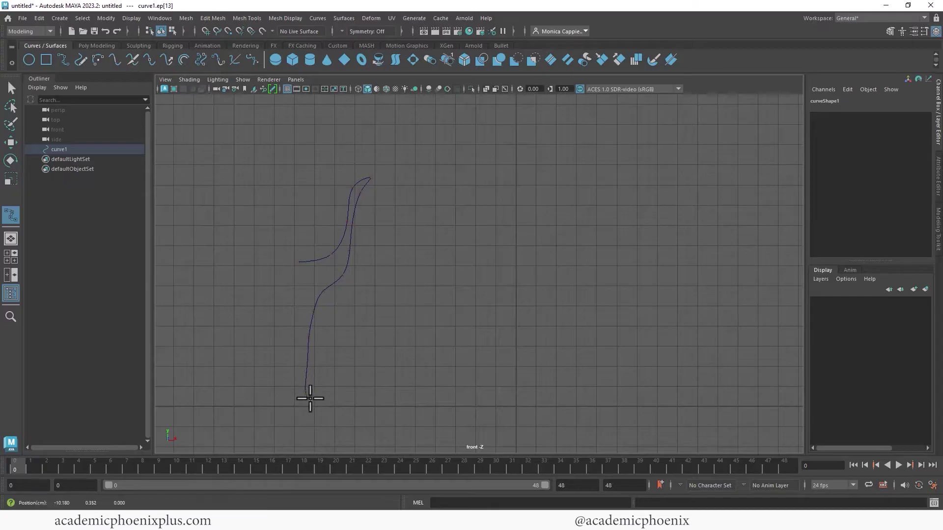
Extend the curve outward along the foot, bring it back underneath to the goblet's centre, and complete it.
left_click(317, 402)
left_click(340, 405)
left_click(363, 406)
left_click(377, 411)
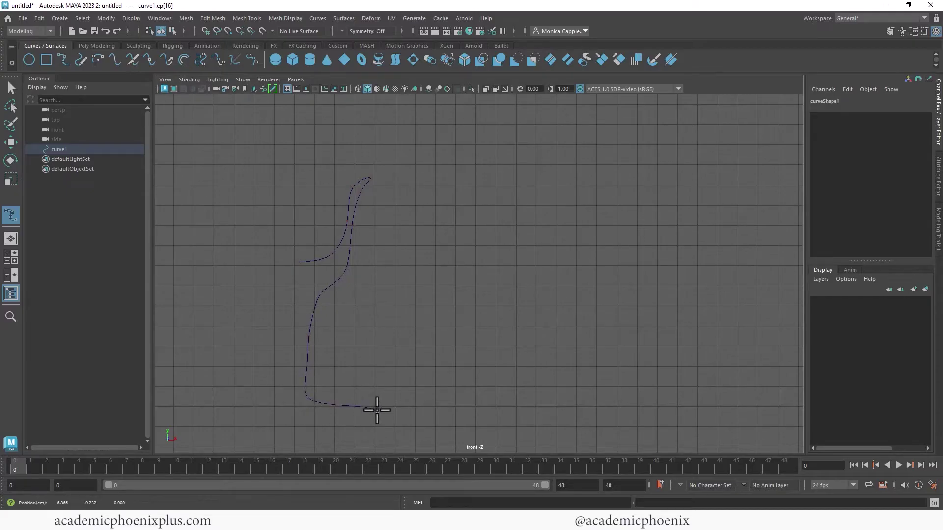
left_click(359, 412)
left_click(340, 412)
left_click(315, 412)
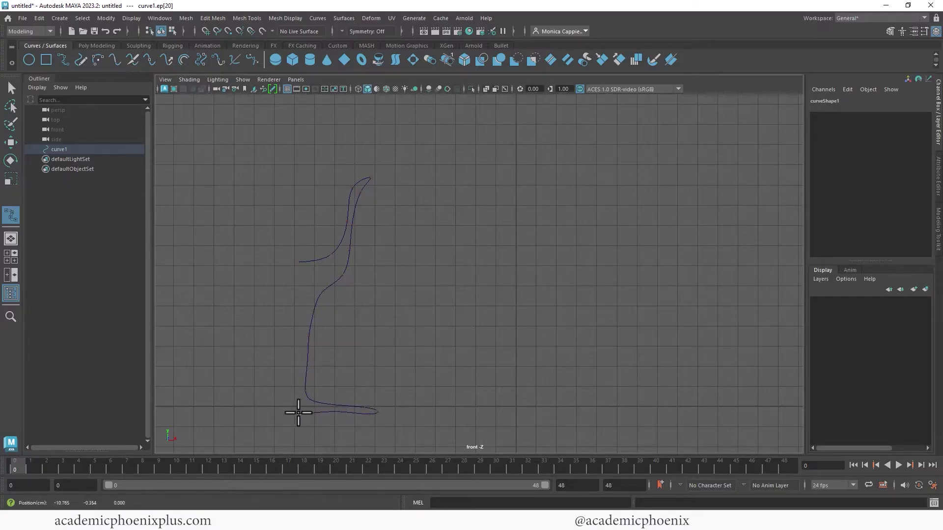
left_click(295, 412)
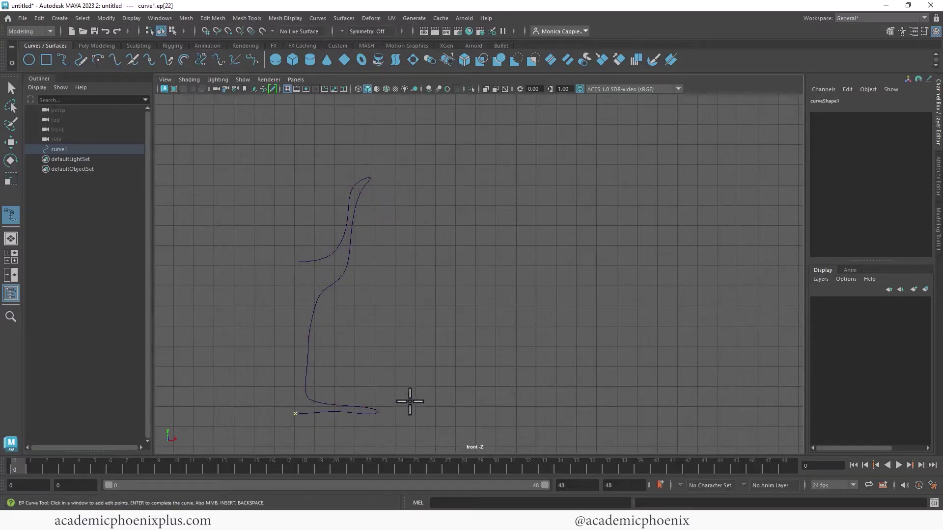
key("Return")
Move the profile's stem control vertices toward the centre to slim the stem, and lower the vertices at the bowl's inner bottom.
key("w")
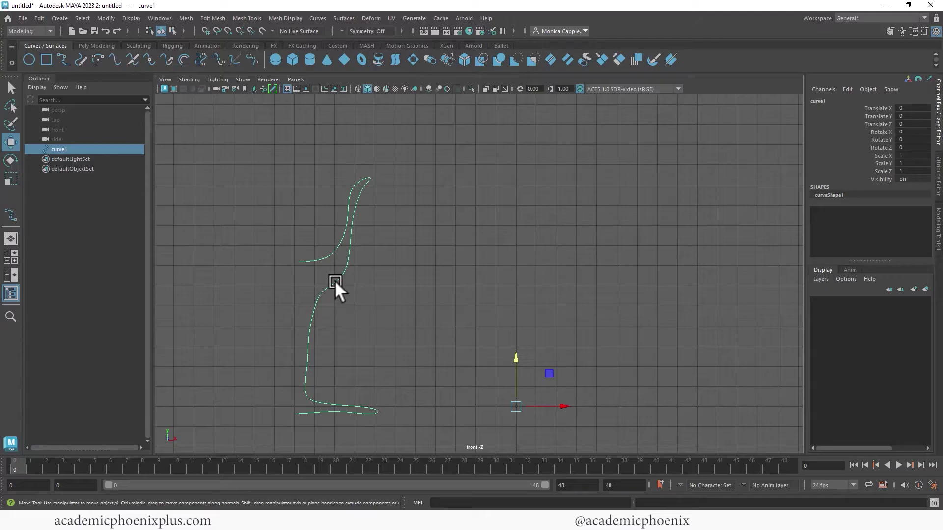
right_click_drag(338, 278, 282, 257)
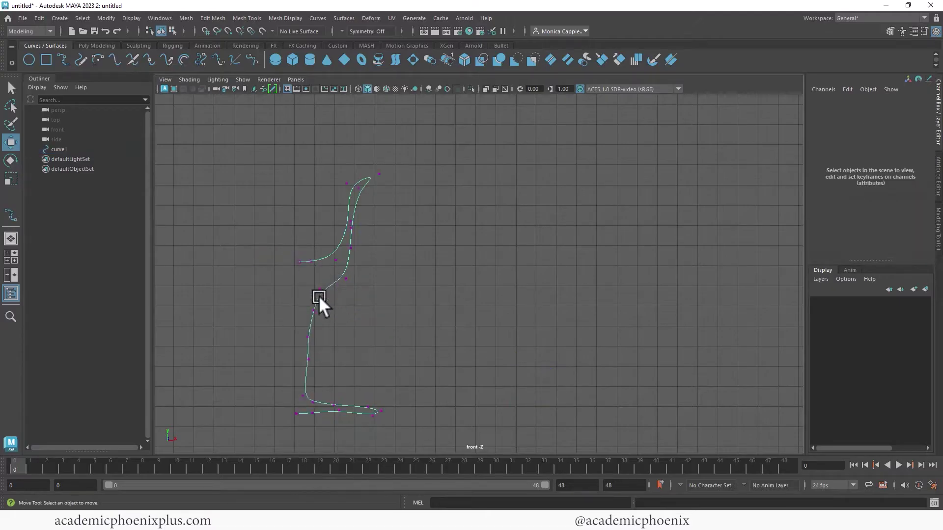
left_click(319, 291)
left_click_drag(358, 289, 328, 318)
left_click_drag(353, 310, 345, 308)
left_click_drag(301, 329, 317, 344)
left_click_drag(334, 336, 328, 336)
left_click(311, 363)
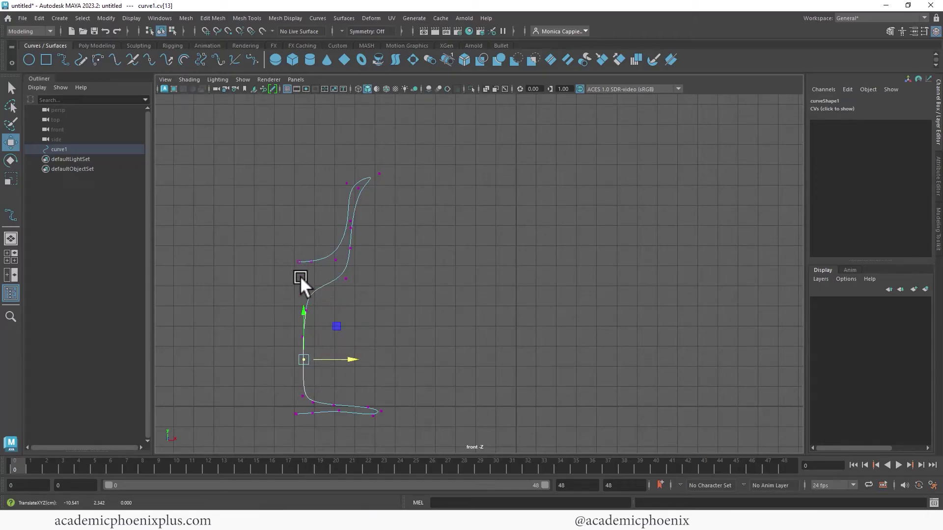
left_click_drag(281, 230, 324, 261)
left_click_drag(317, 214, 305, 232)
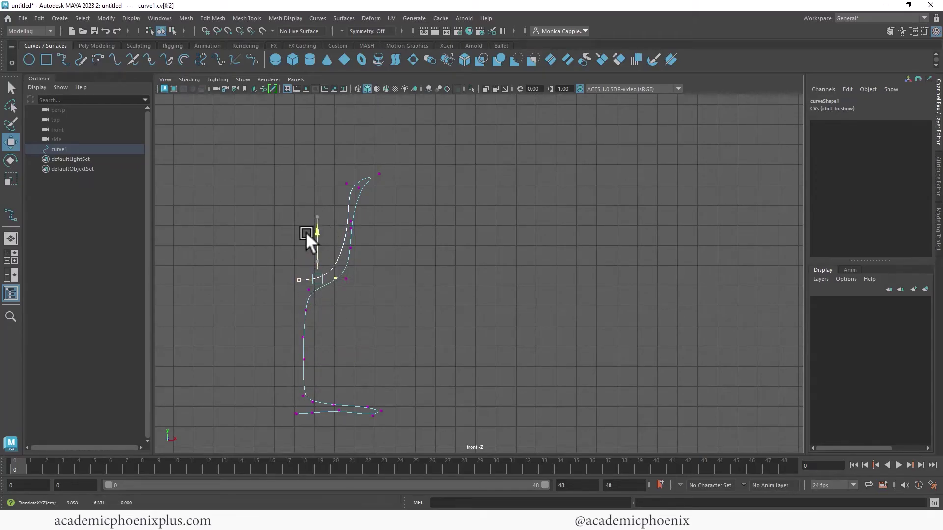
Raise the innermost vertices of the foot's underside slightly and level the two vertices beside them by scaling vertically.
left_click_drag(291, 408, 331, 422)
left_click_drag(308, 368, 302, 423)
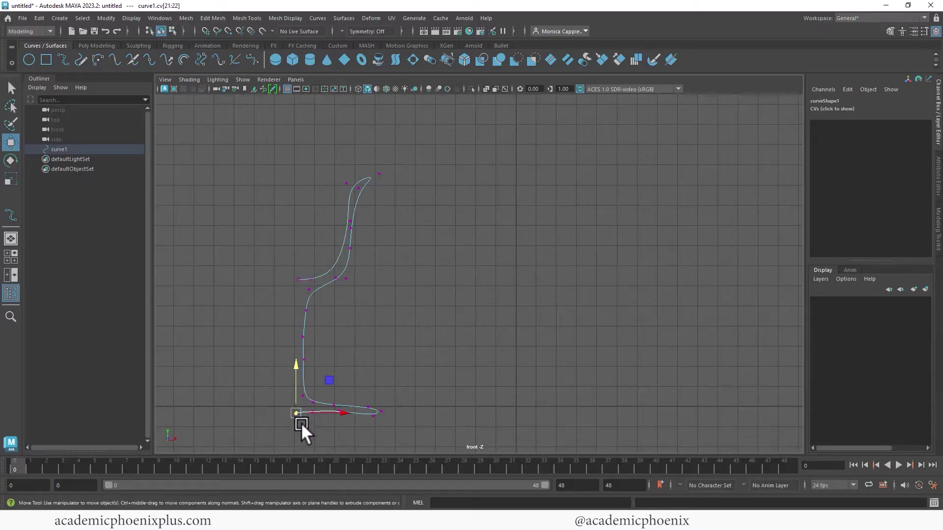
left_click_drag(296, 367, 298, 364)
left_click_drag(377, 419, 338, 404)
key("r")
left_click_drag(357, 369, 361, 410)
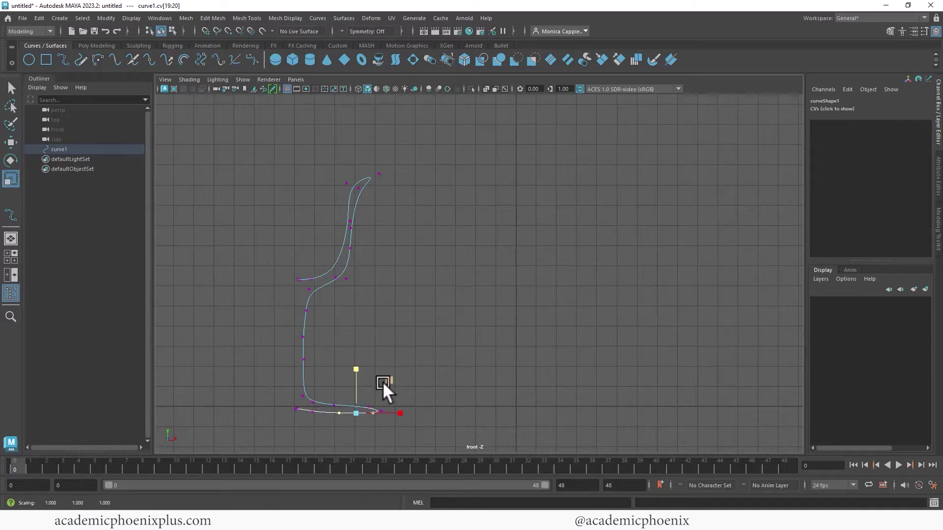
Return to object selection with the whole profile curve selected, and move its pivot to the inner end of the foot.
right_click_drag(339, 280, 417, 263)
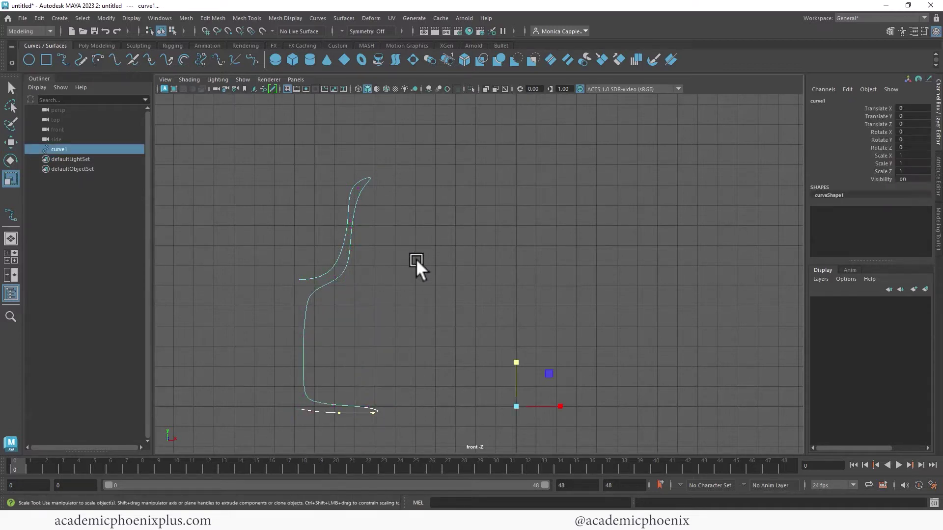
left_click(490, 379)
left_click(355, 411)
key("w")
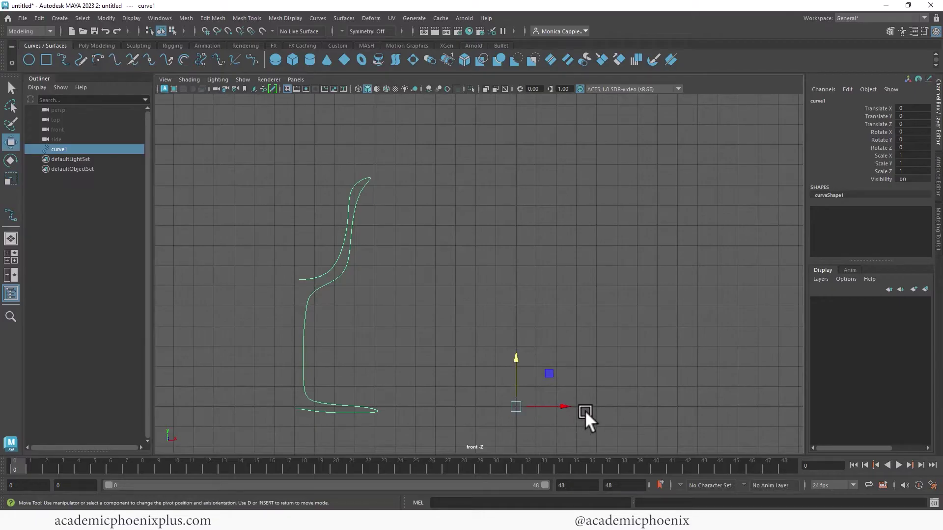
key("d")
left_click_drag(567, 407, 344, 421)
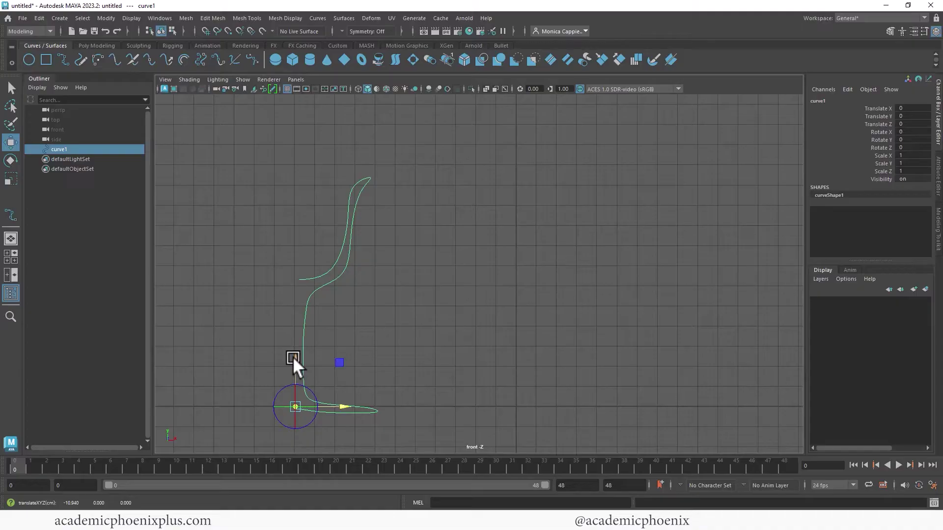
left_click_drag(293, 359, 295, 364)
key("d")
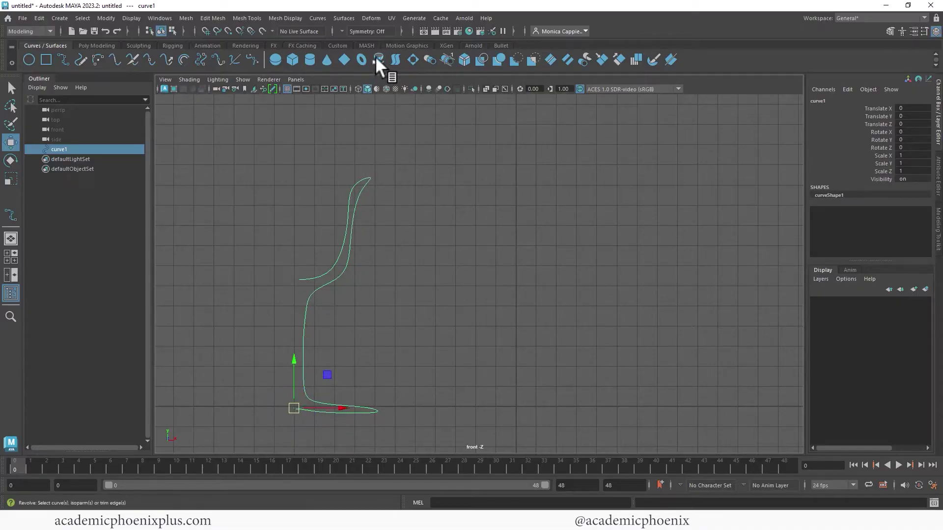
In the perspective view, revolve the profile curve into a goblet surface.
key("space")
key("space")
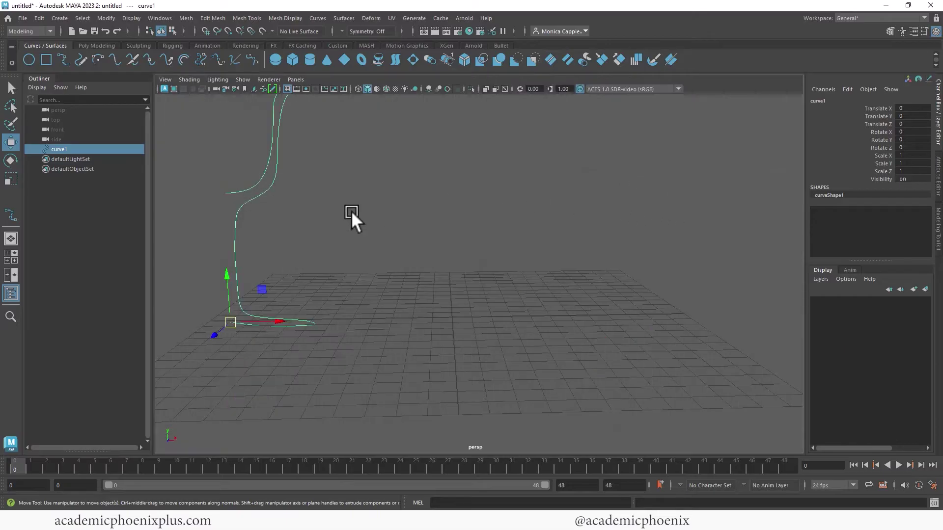
left_click_drag(352, 214, 486, 234, "alt")
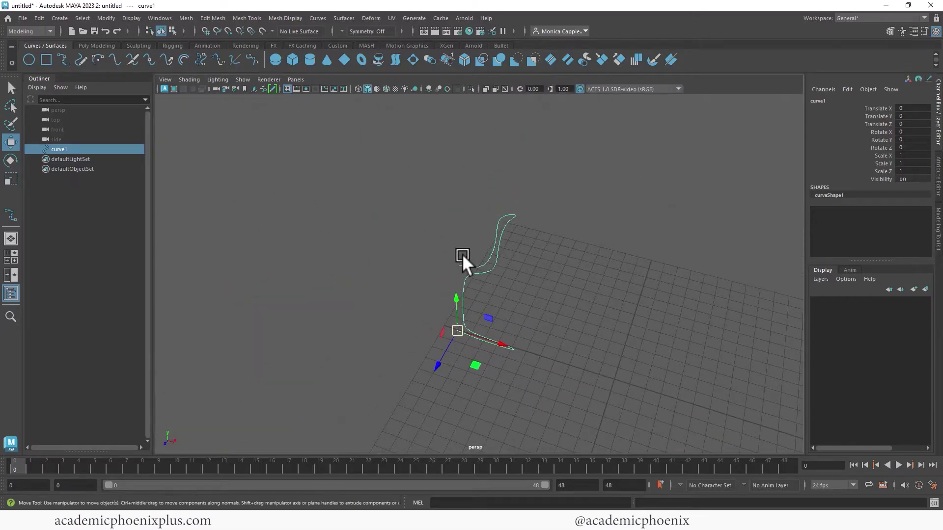
left_click(377, 59)
left_click_drag(298, 156, 276, 182, "alt")
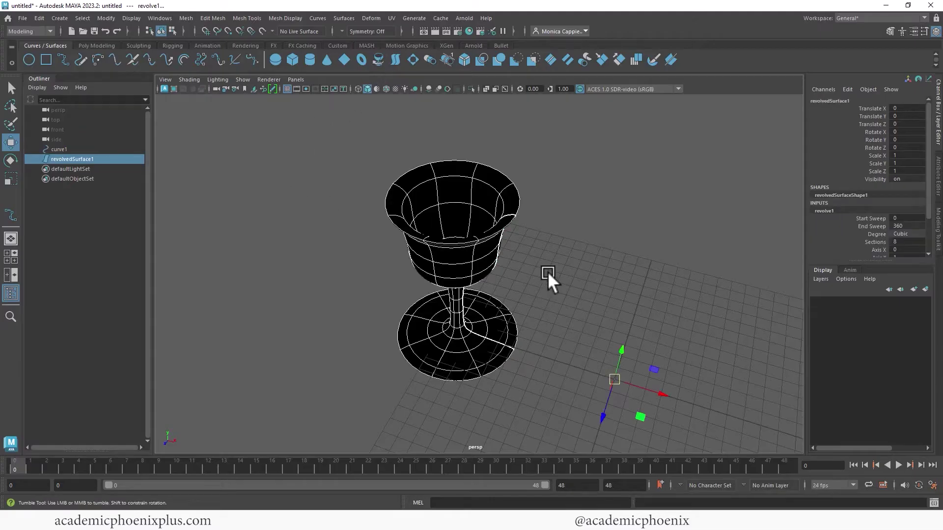
left_click_drag(547, 272, 453, 233, "alt")
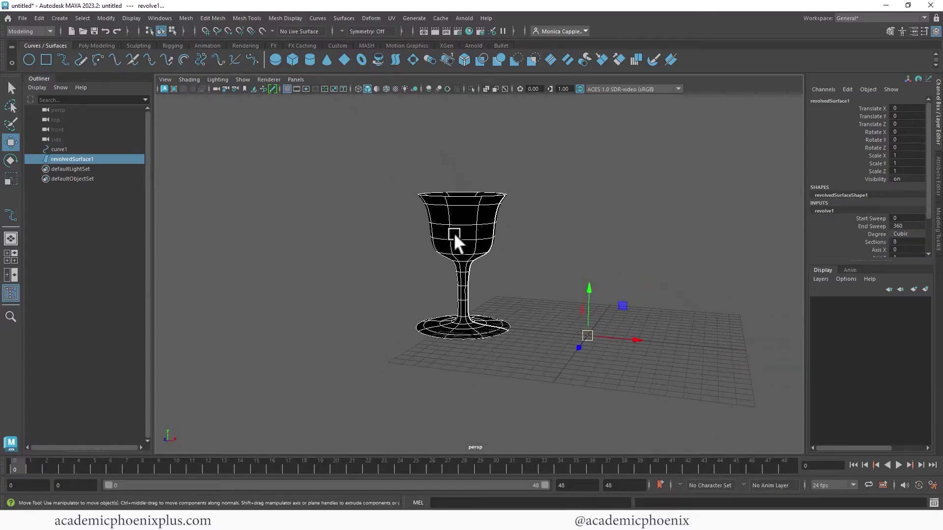
Move the revolved goblet away from its profile curve along X, to a Translate X of about -7.8.
left_click(454, 233)
left_click_drag(544, 325, 542, 325)
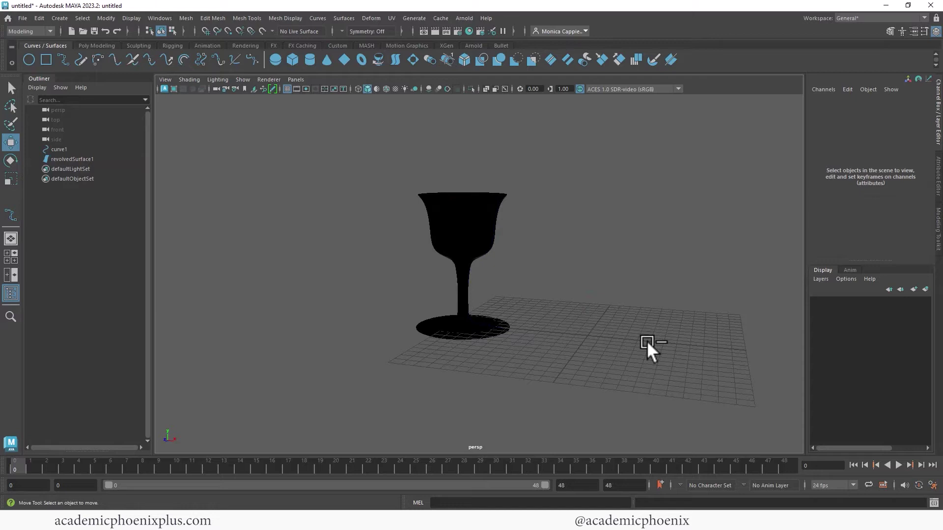
key("ctrl+z")
left_click_drag(639, 339, 543, 328)
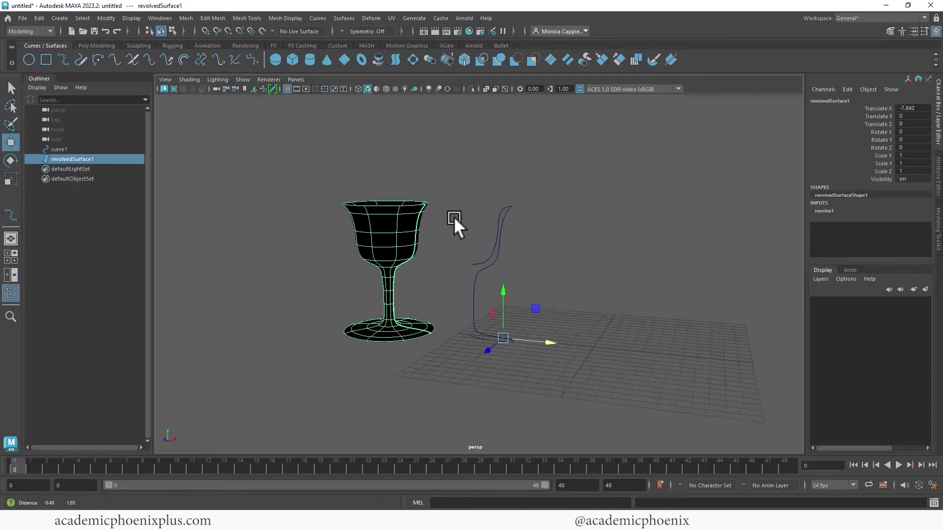
scroll(452, 221, "up", 2)
mouse_move(390, 192)
left_mouse_down("alt")
mouse_move(417, 246)
mouse_move(411, 258)
mouse_move(423, 246)
mouse_move(402, 245)
left_mouse_up("alt")
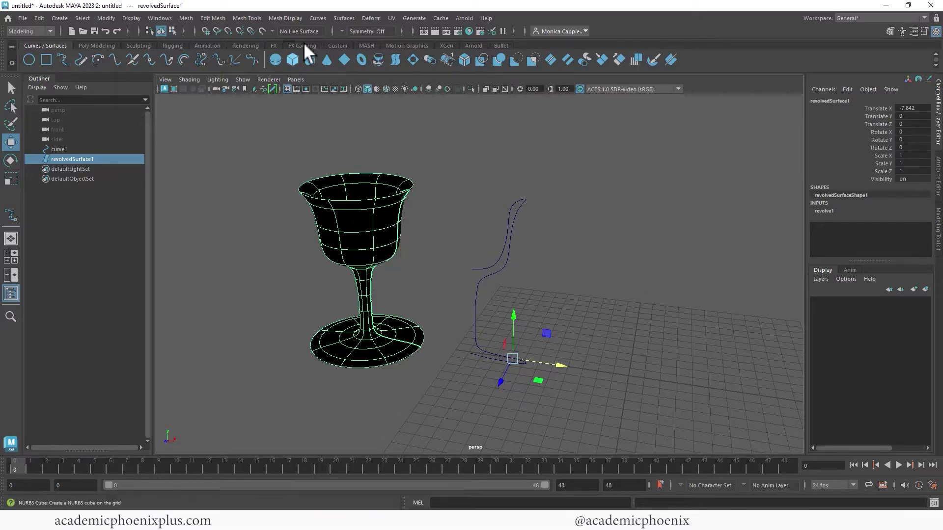
Reverse the surface direction of the revolved goblet so its faces point outward, and clear the selection.
left_click(345, 18)
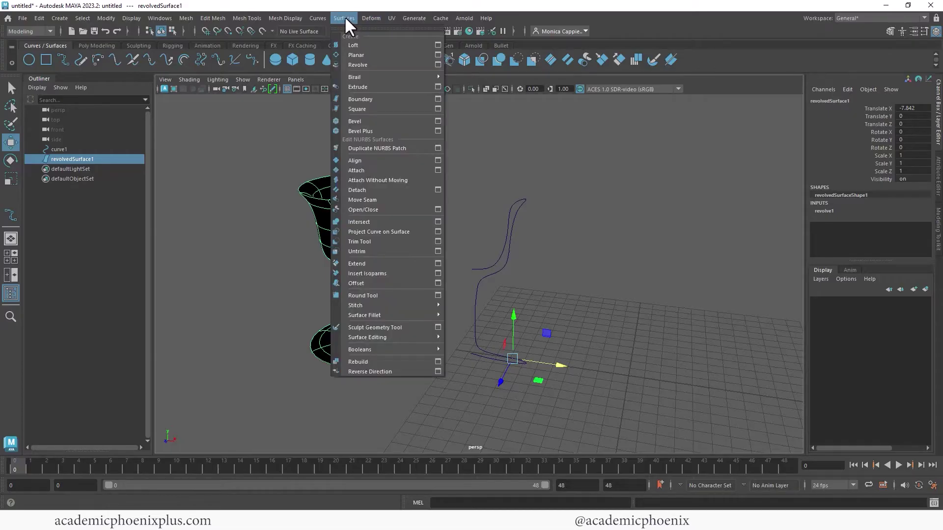
left_click(29, 31)
left_click(36, 43)
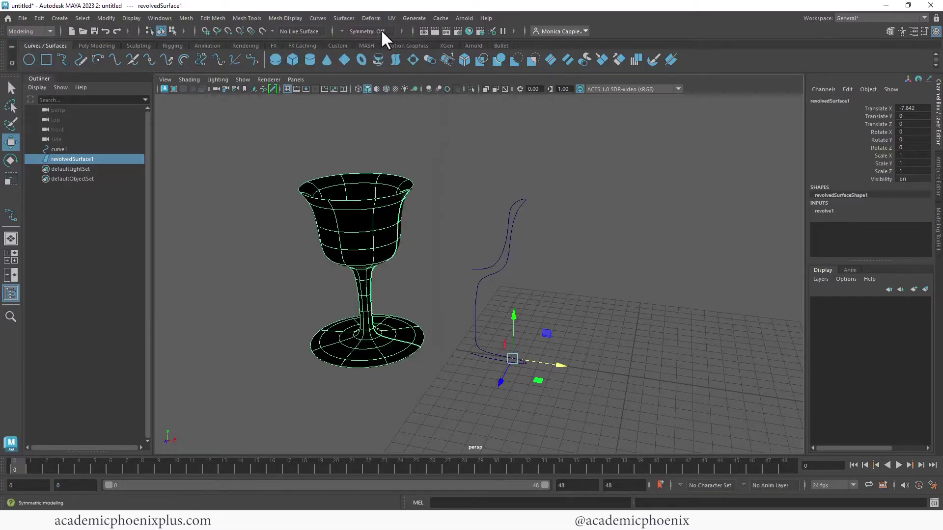
left_click(337, 20)
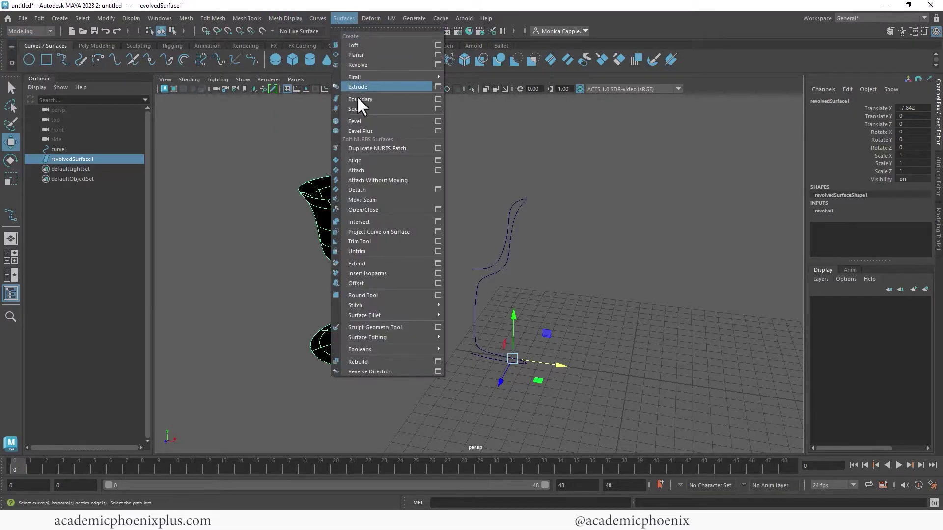
left_click(380, 371)
left_click(441, 226)
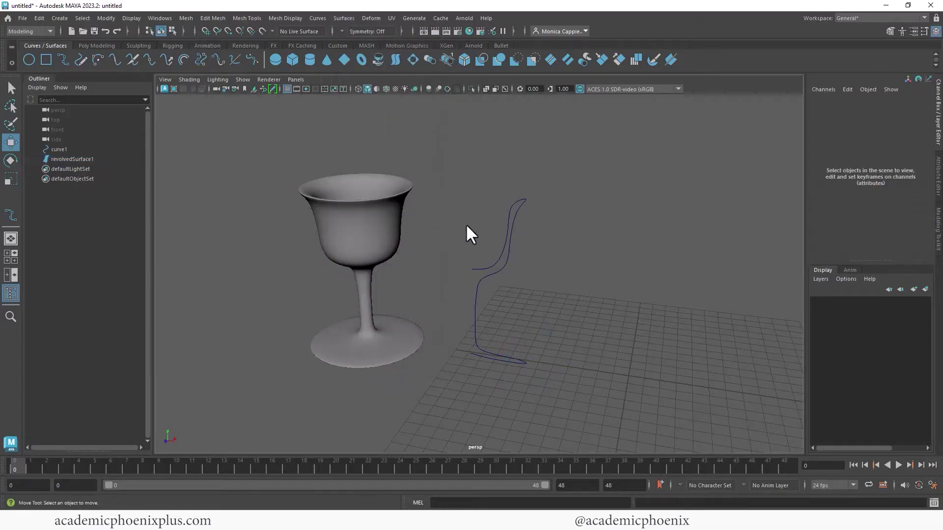
Show the profile curve's control vertices and pull the foot's outer vertices inward to narrow the goblet's foot.
left_click_drag(467, 232, 535, 360, "alt")
left_click(523, 272)
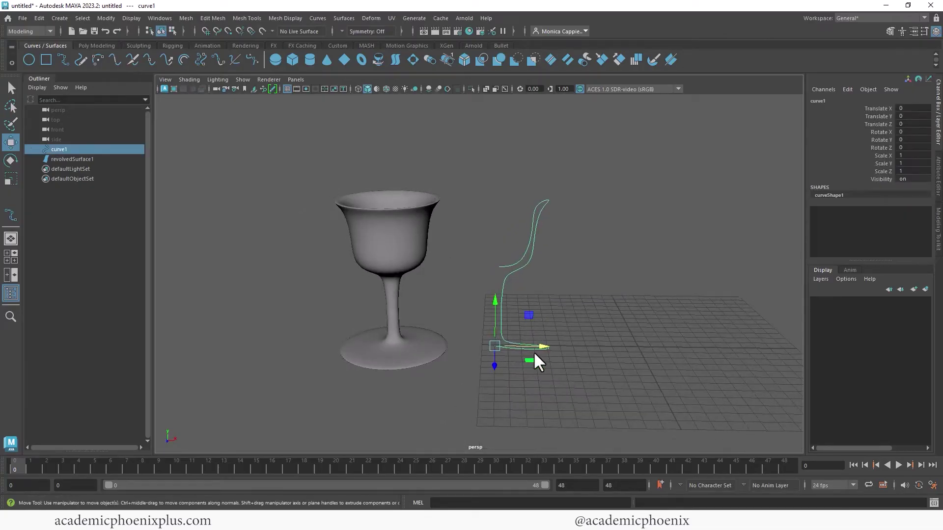
right_click_drag(518, 277, 502, 273)
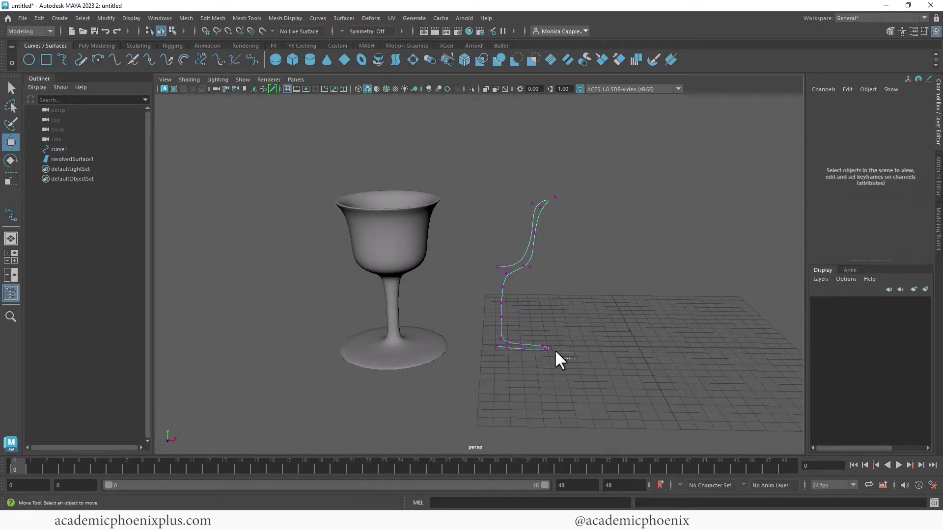
left_click_drag(555, 350, 543, 344)
left_click_drag(600, 347, 577, 347)
Undo a trial edit of the bowl vertices, shift the profile's rim vertices inward, and return to object selection.
left_click_drag(488, 241, 565, 269)
key("ctrl+z")
left_click_drag(457, 287, 470, 289, "alt")
left_click_drag(534, 185, 594, 211)
right_click_drag(425, 263, 447, 246)
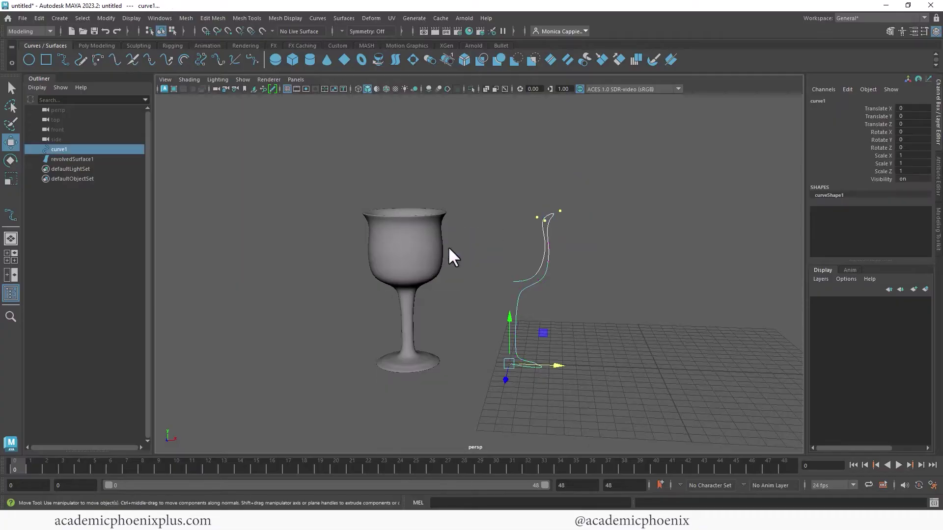
Convert the revolved goblet surface to polygons, with the conversion options reset and the tessellation method set to Control points.
left_click(417, 281)
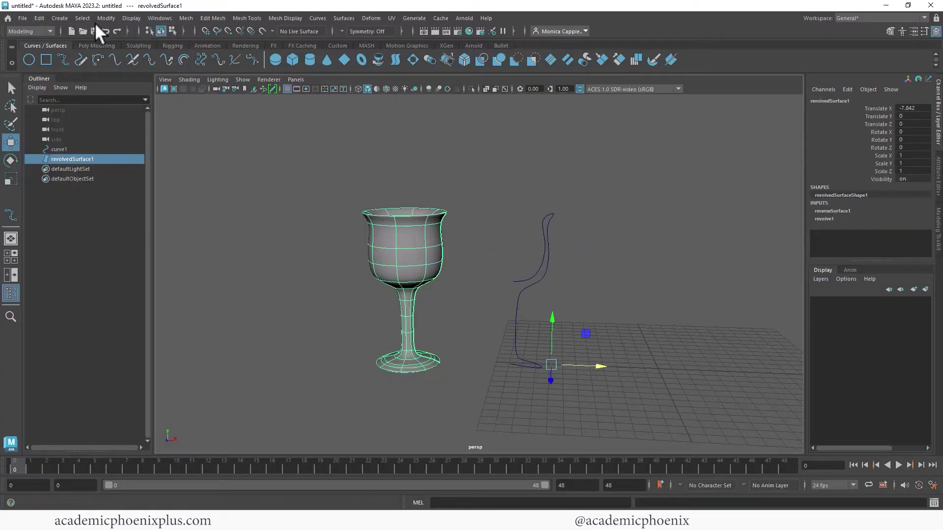
left_click(63, 18)
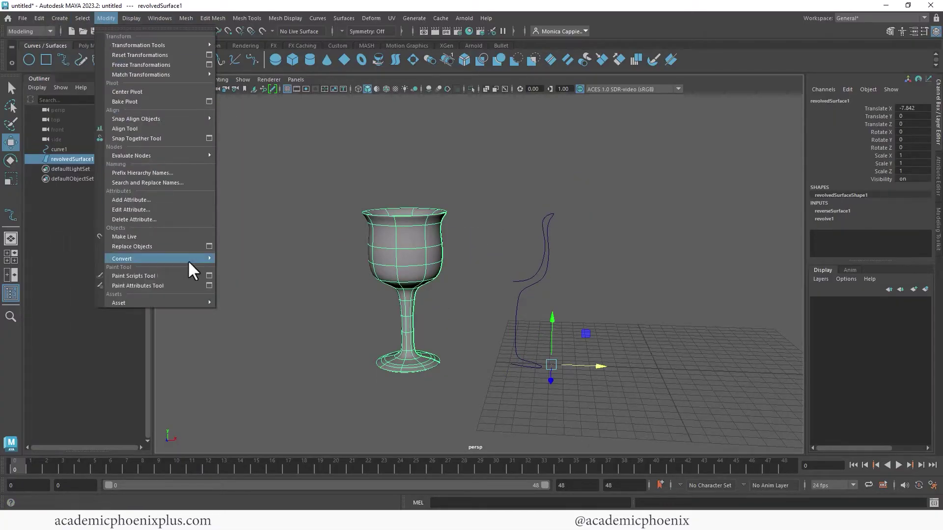
mouse_move(191, 270)
left_click(352, 259)
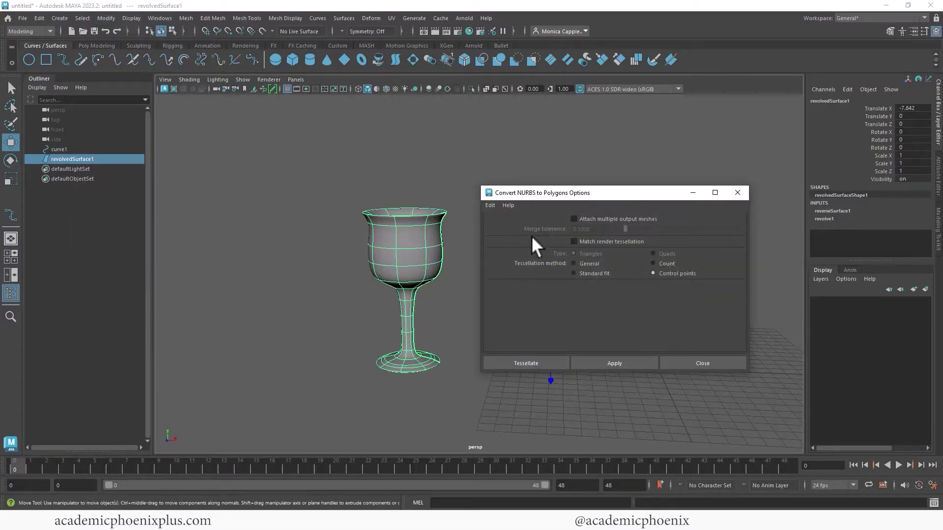
left_click(492, 204)
left_click(495, 223)
left_click(676, 273)
left_click(539, 364)
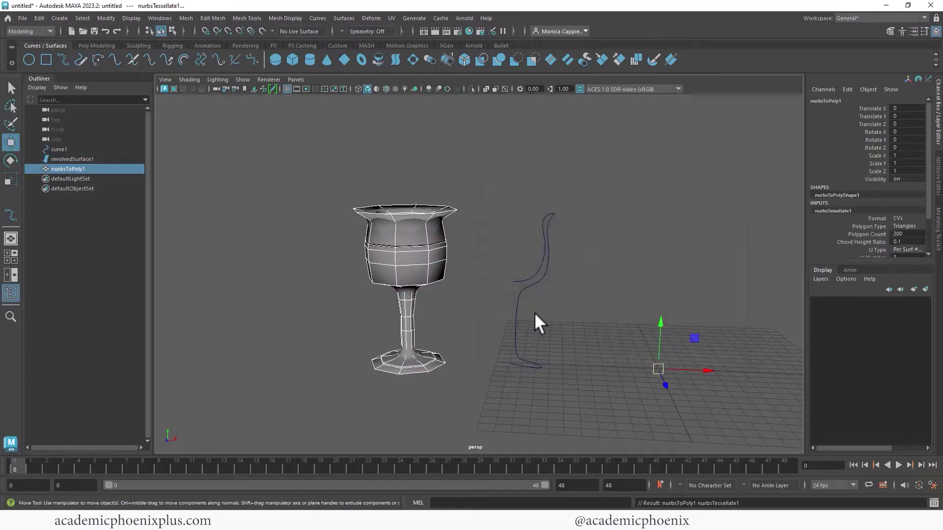
Move the polygon goblet along X to a Translate X of about -11.1 and display it with smooth mesh preview.
left_click_drag(716, 368, 571, 355)
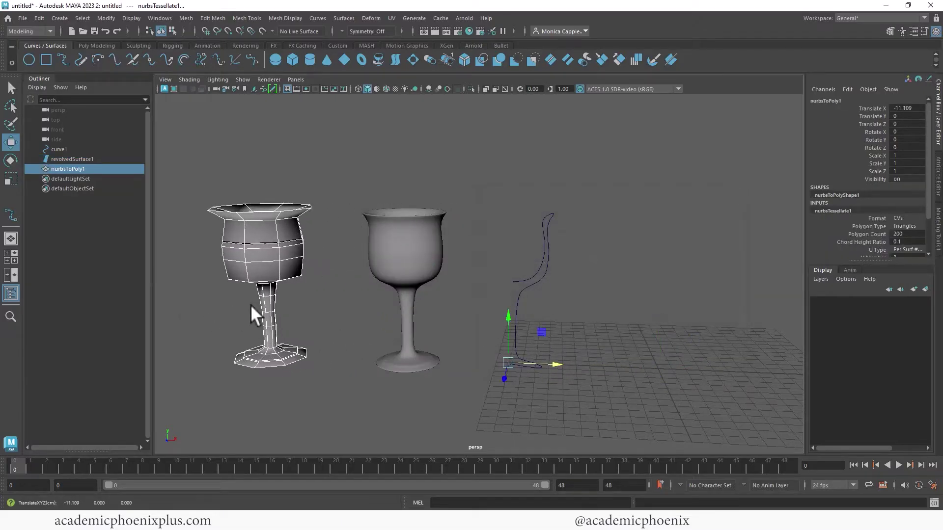
key("3")
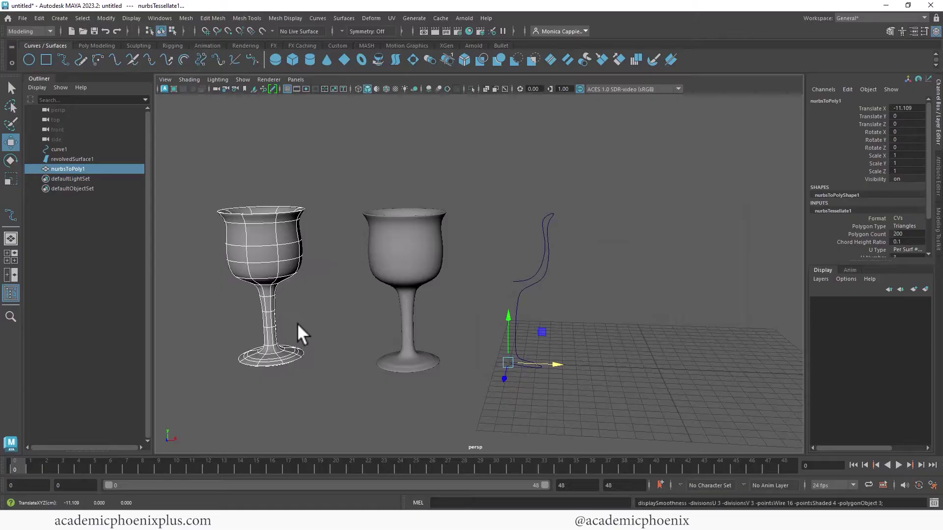
left_click(327, 286)
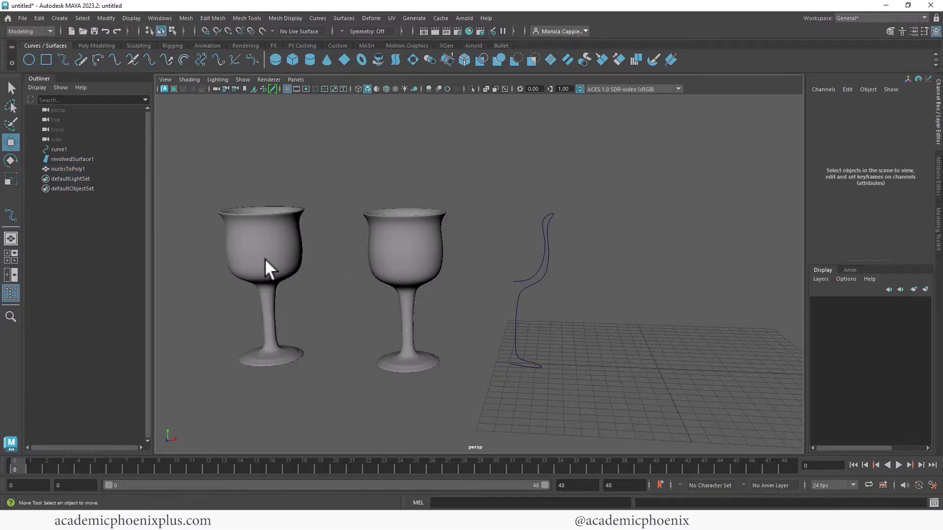
Compare the profile curve, NURBS surface and polygon goblet, examining the component types offered for the surface and the mesh.
left_click(265, 259)
left_click(430, 271)
left_click(533, 277)
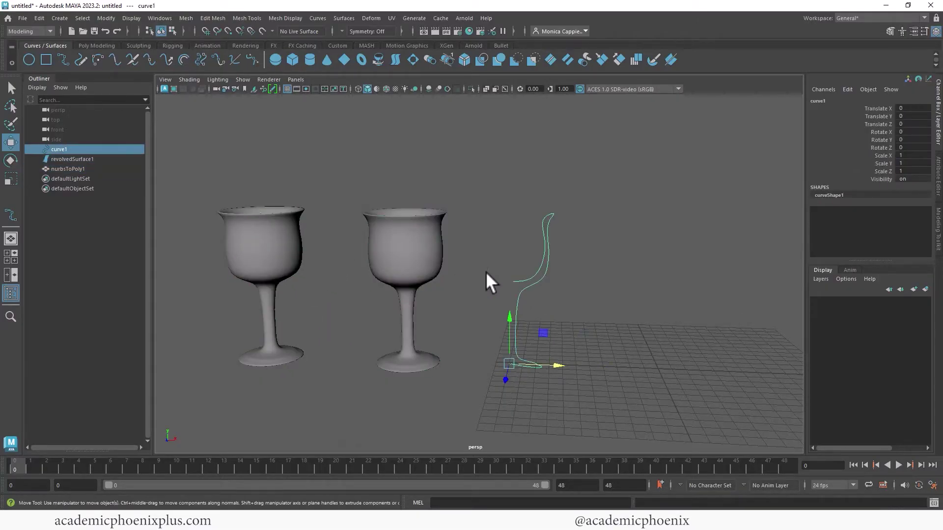
left_click(263, 258)
left_click(400, 261)
right_click(410, 228)
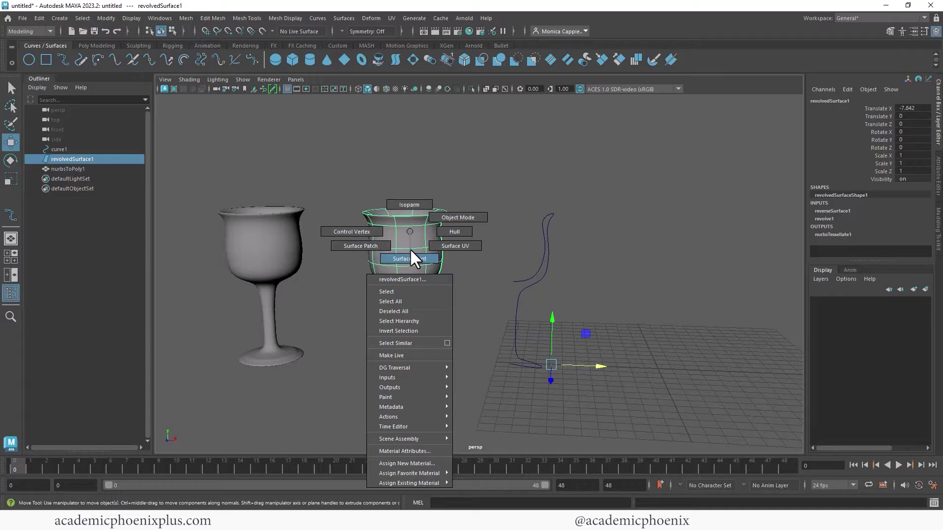
right_click_drag(411, 250, 432, 212)
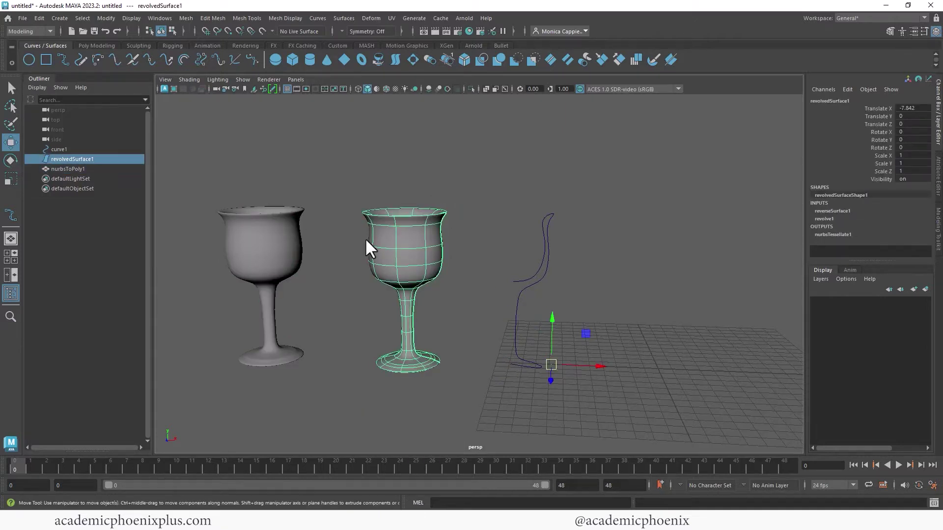
left_click(271, 245)
right_click(271, 246)
left_click(271, 255)
right_click(271, 231)
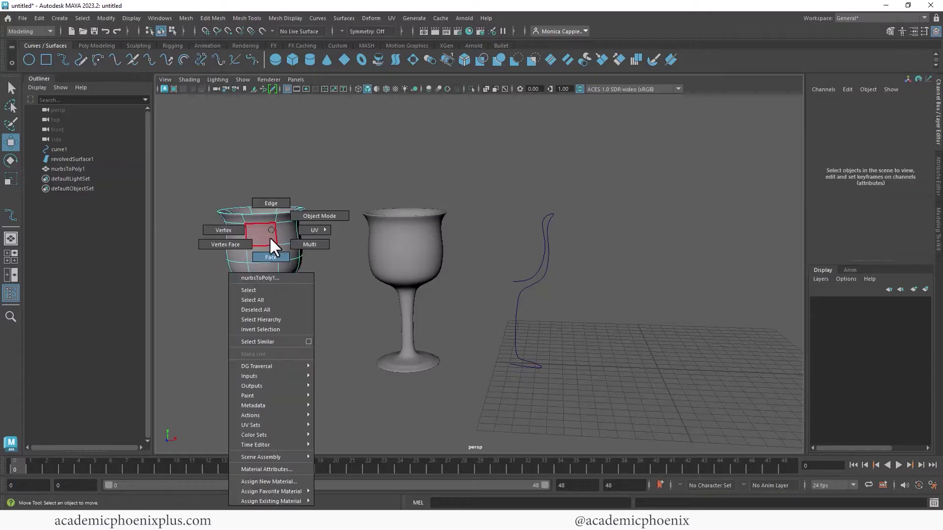
left_click(302, 217)
left_click(431, 243)
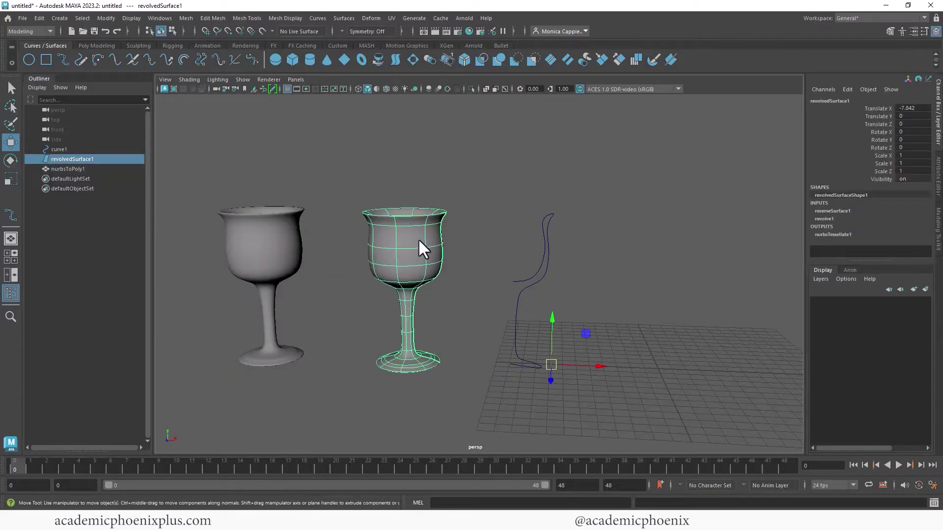
Try moving control vertices at the rim and side of the NURBS goblet's bowl, undoing each move.
right_click_drag(417, 238, 380, 240)
left_click_drag(426, 188, 505, 136)
key("ctrl+z")
left_click_drag(425, 236, 460, 275)
left_click_drag(426, 258, 435, 258)
key("ctrl+z")
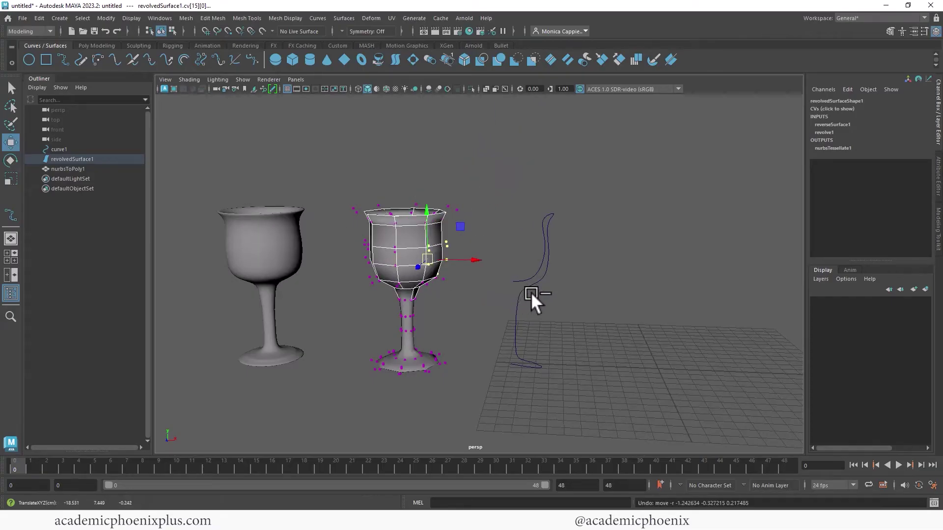
Try moving the profile curve's control vertices where the bowl meets the stem, and undo the move.
left_click(549, 274)
left_click(546, 260)
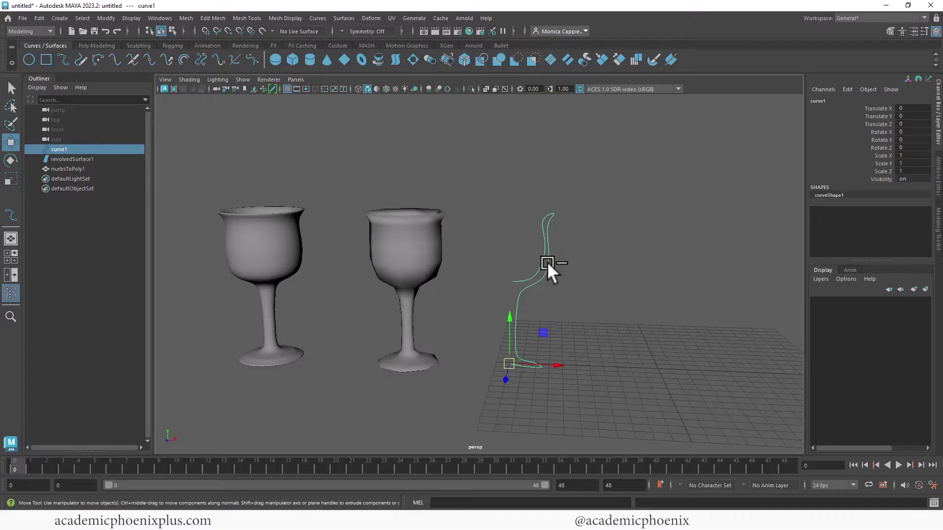
right_click_drag(547, 261, 504, 260)
left_click_drag(505, 258, 543, 292)
key("ctrl+z")
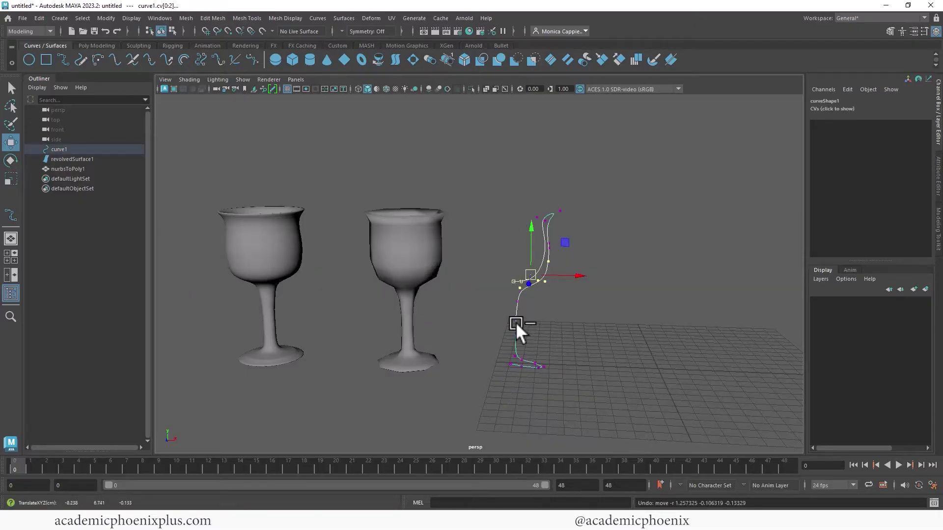
Display the NURBS goblet at fine smoothness and return the polygon goblet to its unsmoothed display.
left_click(434, 281)
key("3")
left_click(382, 307)
left_click(278, 302)
key("1")
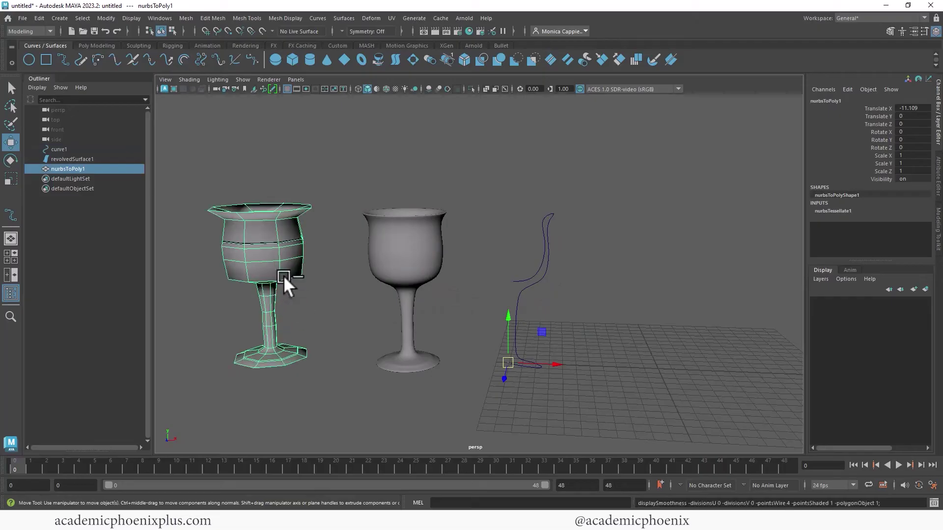
Apply Smooth to the polygon goblet with 1 division and check its denser mesh.
left_click(186, 17)
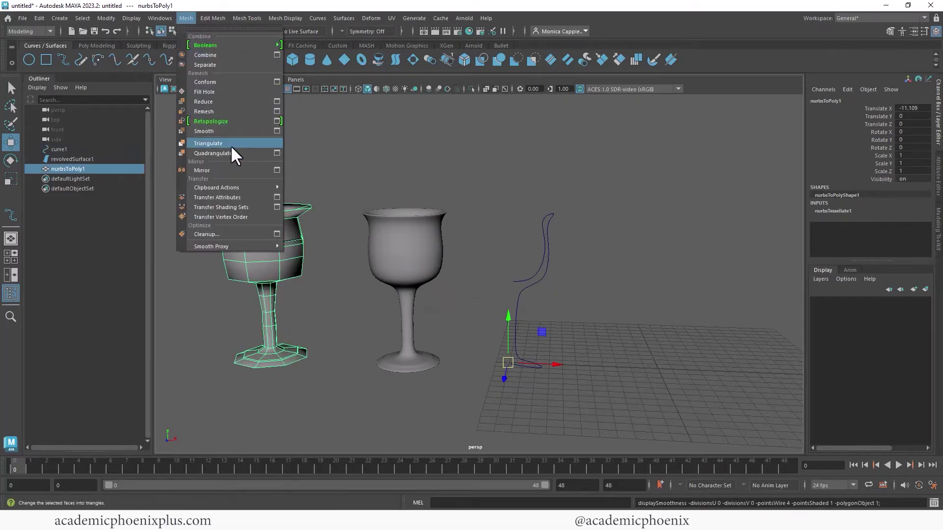
left_click(228, 132)
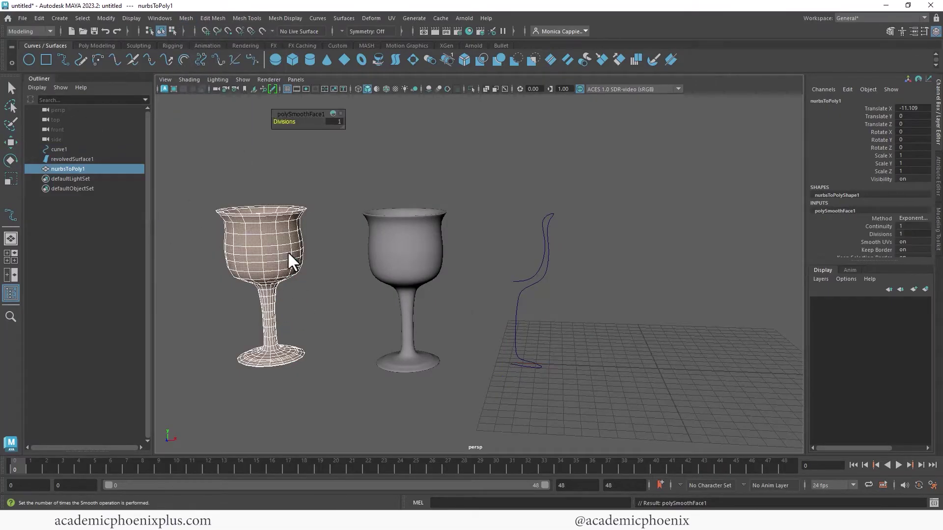
left_click(327, 221)
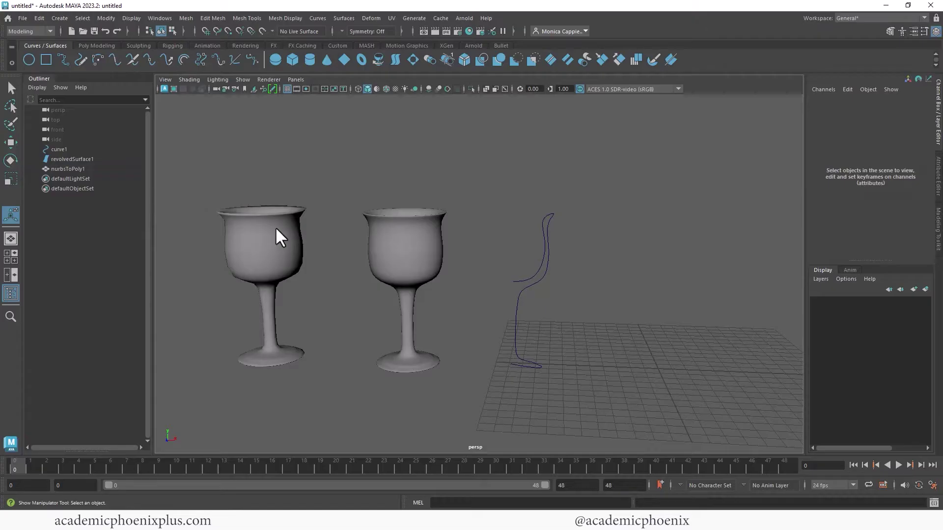
left_click(289, 250)
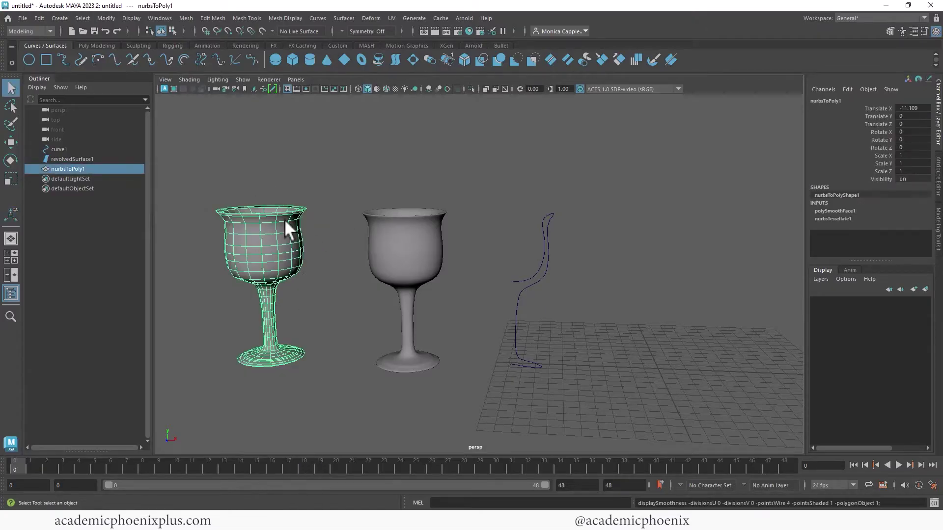
left_click(320, 295)
Delete the polygon goblet's construction history and freeze its transformations.
left_click(269, 271)
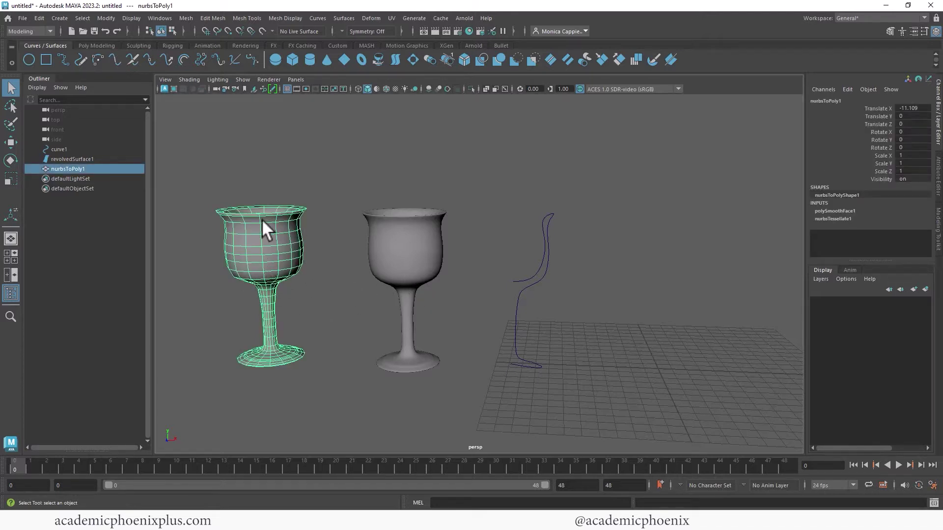
left_click(556, 262)
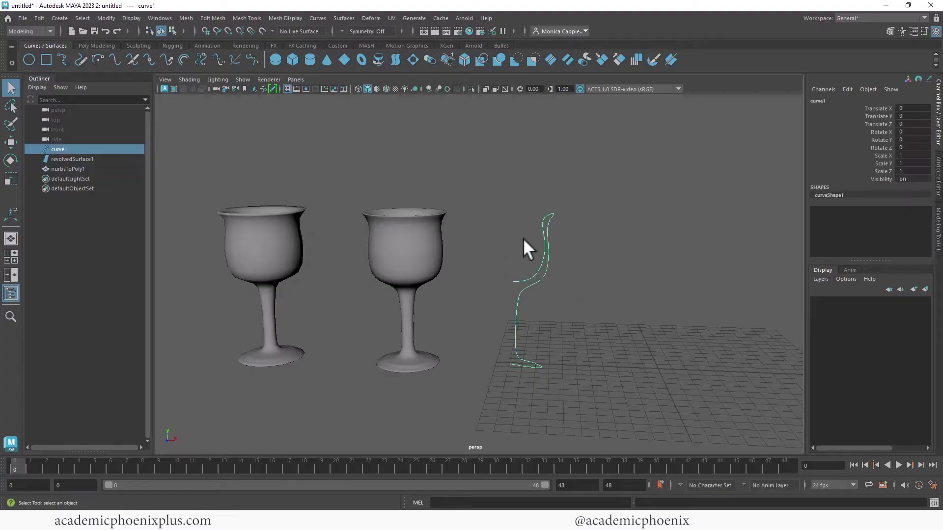
left_click(256, 247)
left_click(97, 46)
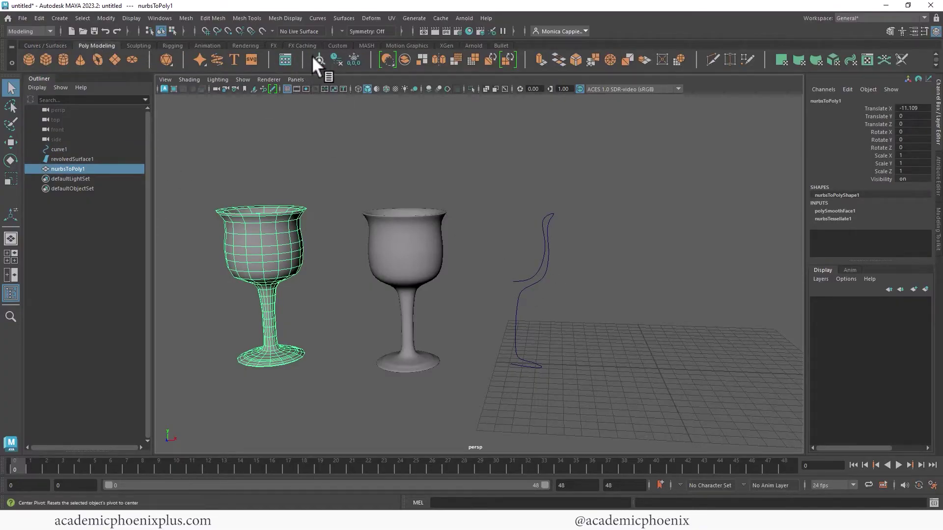
left_click(336, 61)
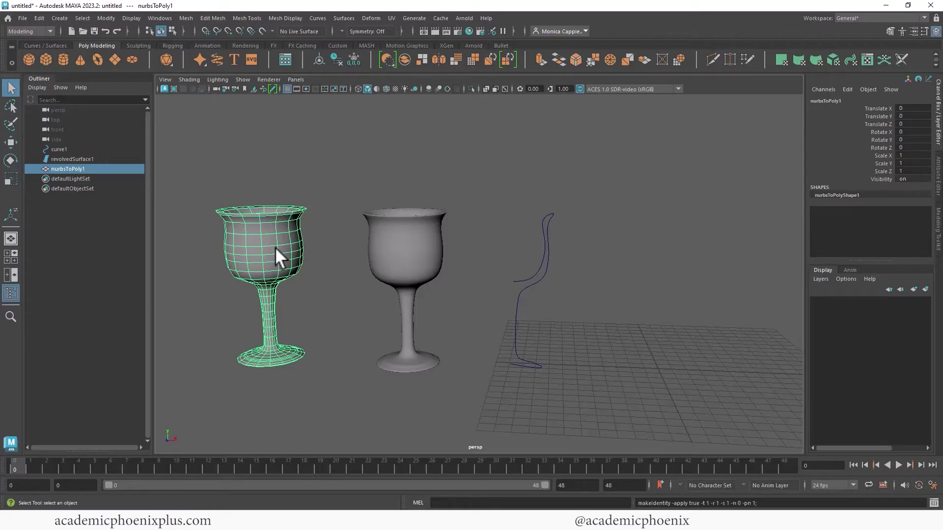
Move the polygon goblet back behind the NURBS goblet, to a Translate Z of about -17.3.
key("w")
left_click_drag(316, 311, 362, 173, "alt")
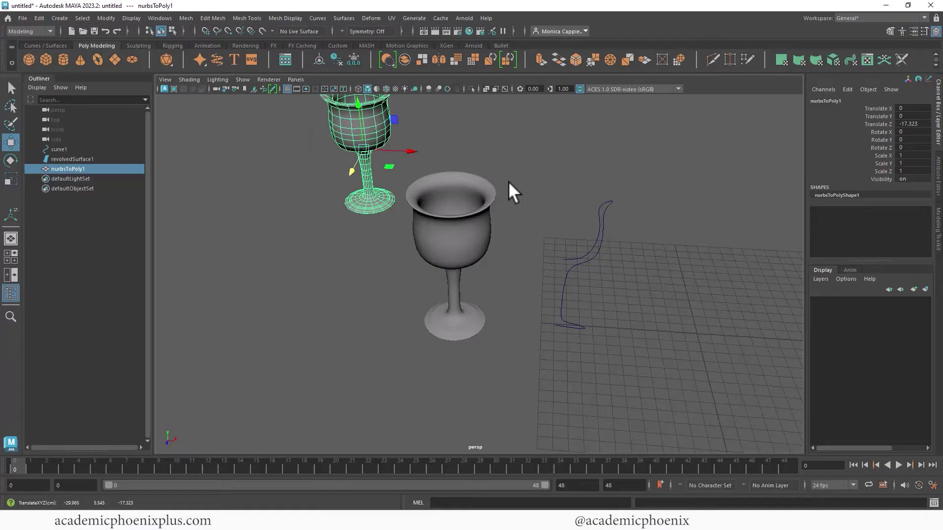
Move the profile curve's control vertices at the base of the bowl down and outward to widen the lower bowl.
left_click_drag(422, 260, 447, 229, "alt")
left_click(507, 291)
left_click_drag(508, 292, 538, 278, "alt")
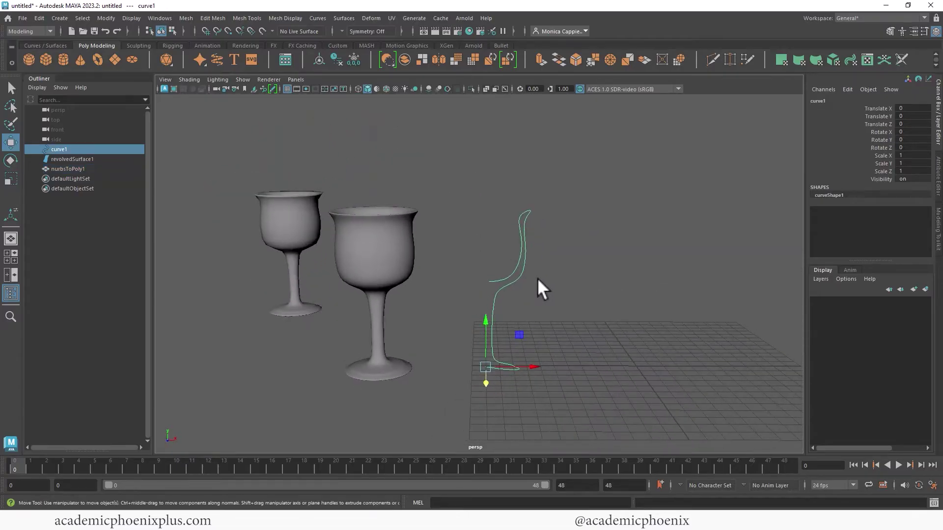
right_click_drag(516, 259, 454, 263)
left_click_drag(451, 248, 542, 321)
left_click_drag(508, 291, 522, 307)
Pull the upper stem's control vertices outward to form a bulge, and shift the rim vertices down and inward.
mouse_move(480, 326)
left_mouse_down()
mouse_move(497, 330)
mouse_move(501, 347)
mouse_move(492, 328)
left_mouse_up()
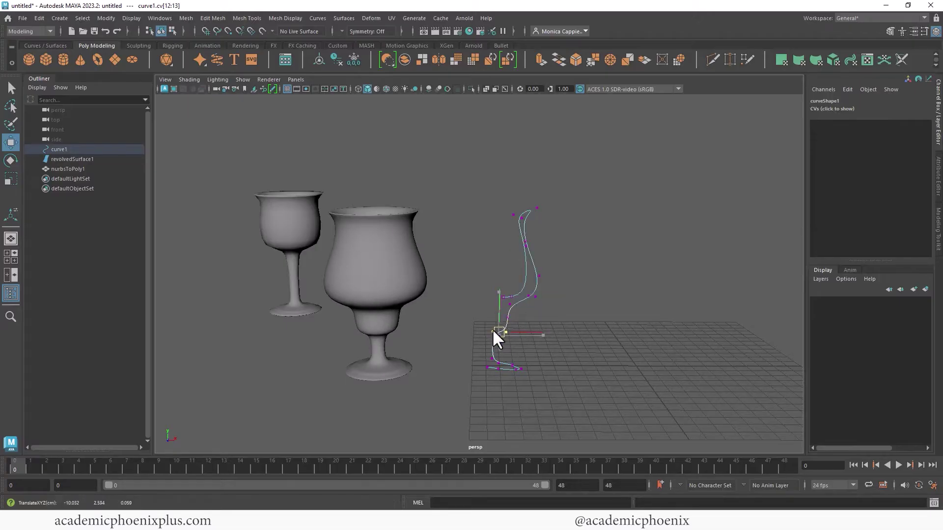
left_click_drag(497, 193, 514, 224)
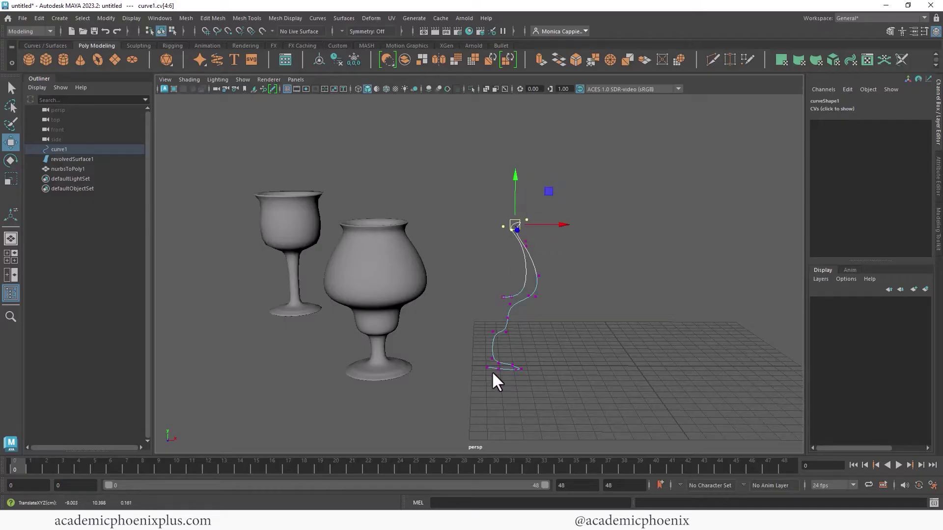
Scale the control vertices at the foot of the profile curve vertically by about 1.83.
left_click_drag(479, 350, 540, 379)
key("r")
left_click_drag(506, 325, 506, 275)
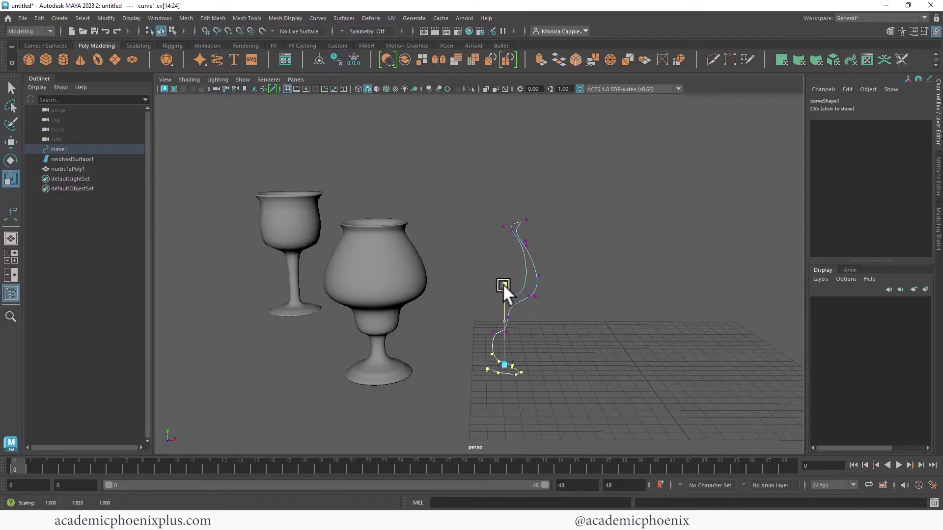
Return to object selection and convert the reshaped NURBS goblet to a polygon mesh.
right_click_drag(403, 278, 421, 252)
left_click(400, 267)
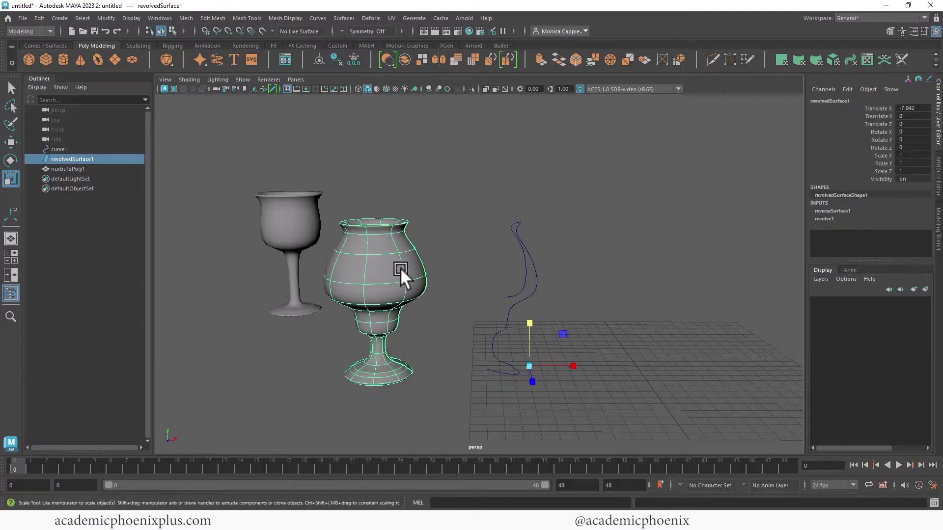
left_click(106, 18)
mouse_move(144, 257)
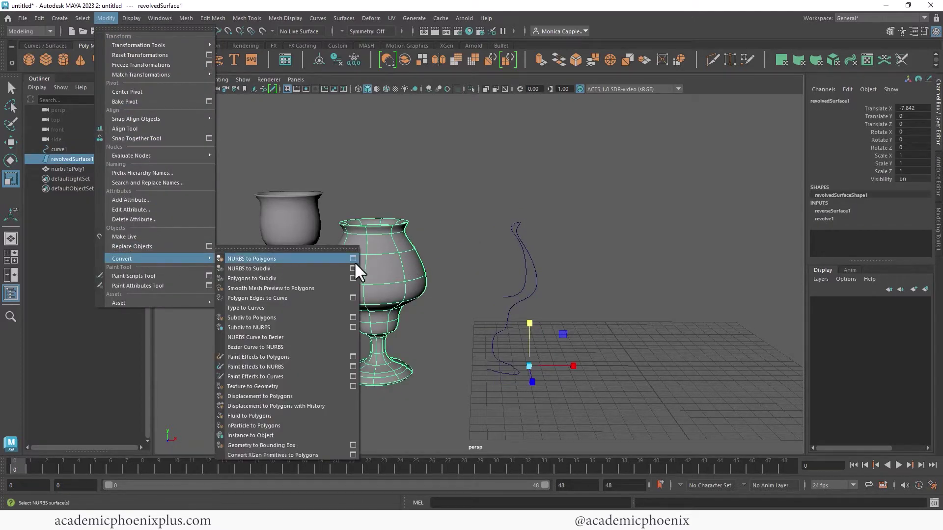
left_click(321, 259)
Move the new polygon goblet beside the NURBS goblet, to a Translate X of about -14.9, and smooth it with one division.
key("w")
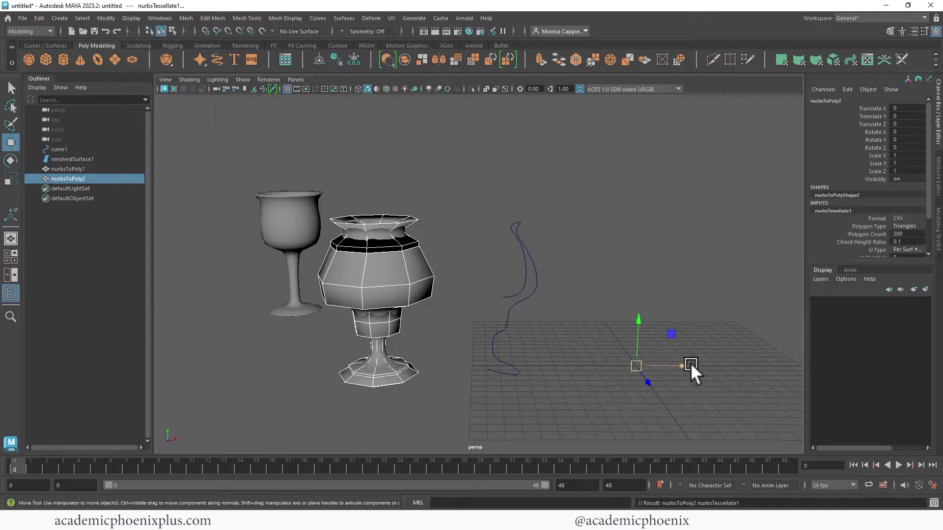
left_click_drag(690, 364, 485, 362)
middle_click_drag(420, 173, 485, 185, "alt")
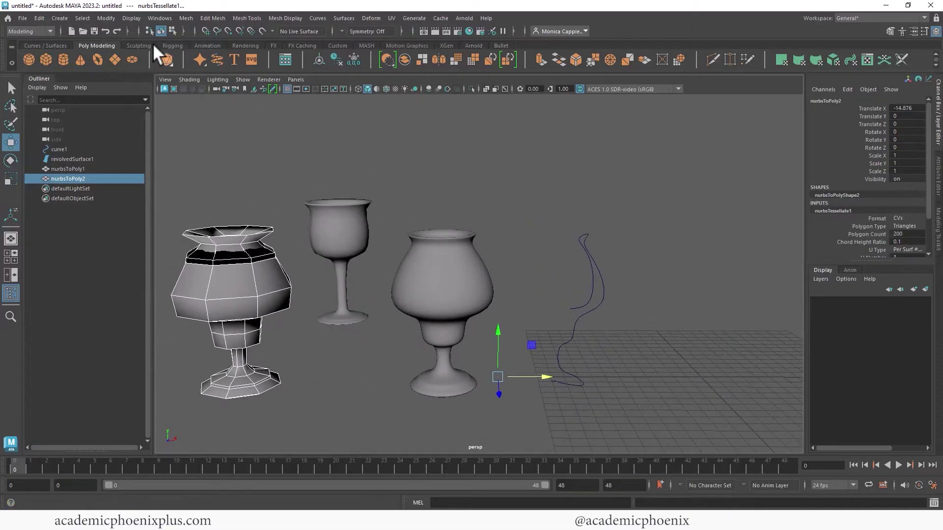
left_click(186, 18)
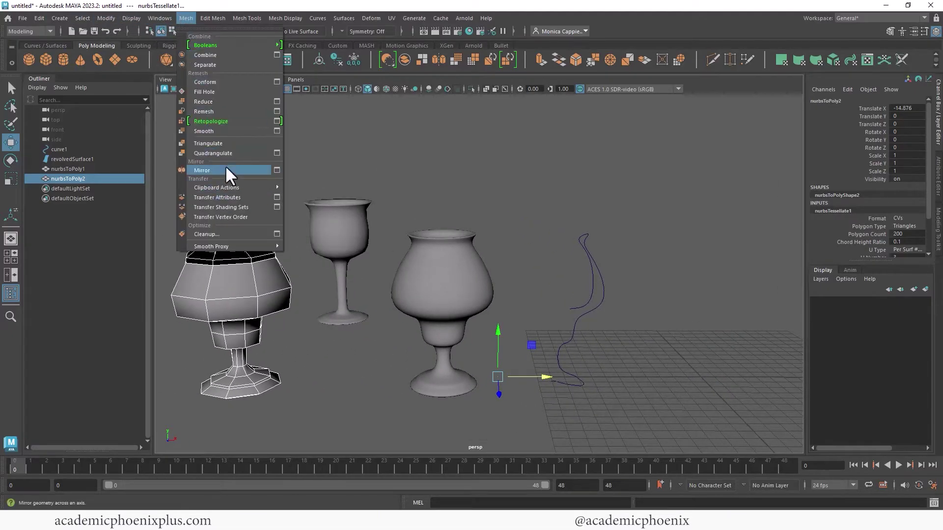
left_click(228, 130)
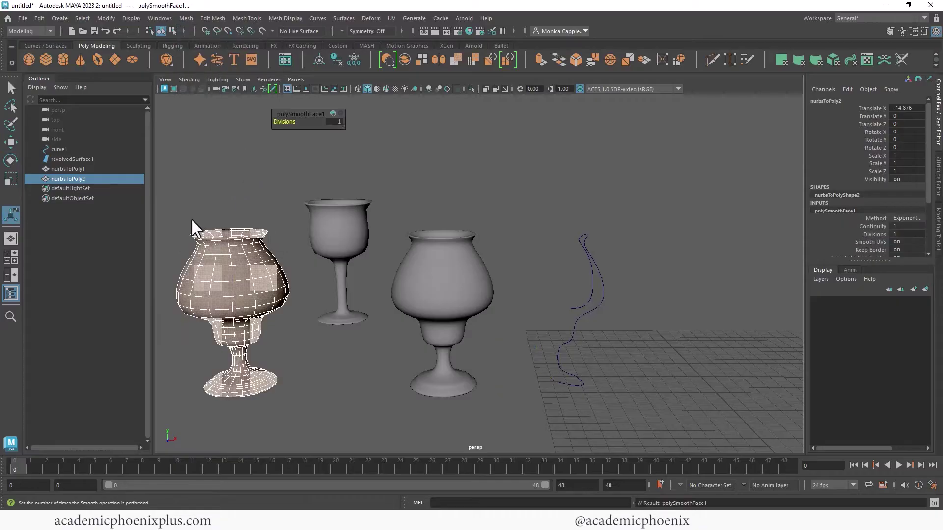
Center the smoothed goblet's pivot, delete its history, freeze its transformations, and move it back to a Translate Z of about -9.4.
left_click(252, 270)
left_click(336, 60)
left_click(353, 59)
key("w")
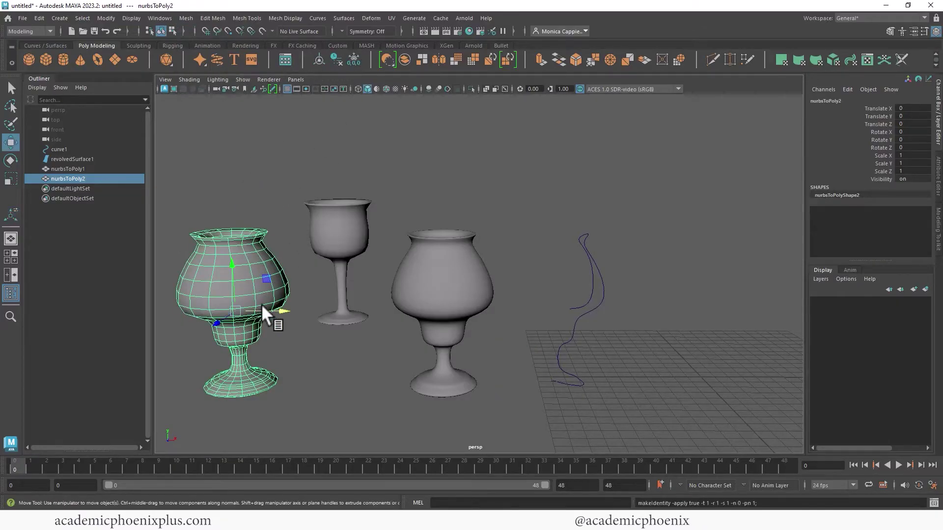
left_click_drag(222, 331, 252, 272)
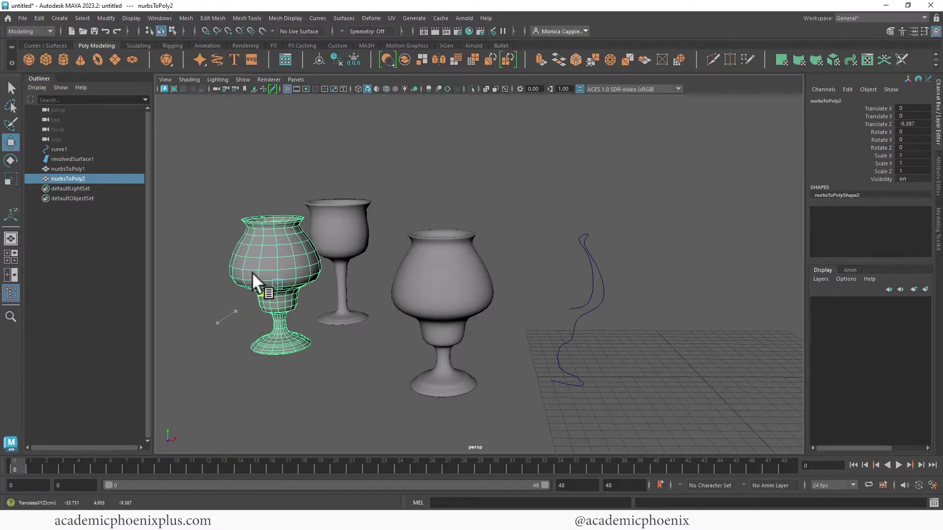
Show the profile curve's control vertices and move the rim's vertices outward to widen the goblet's opening.
left_click(590, 285)
left_click(591, 286)
right_click_drag(591, 286, 544, 268)
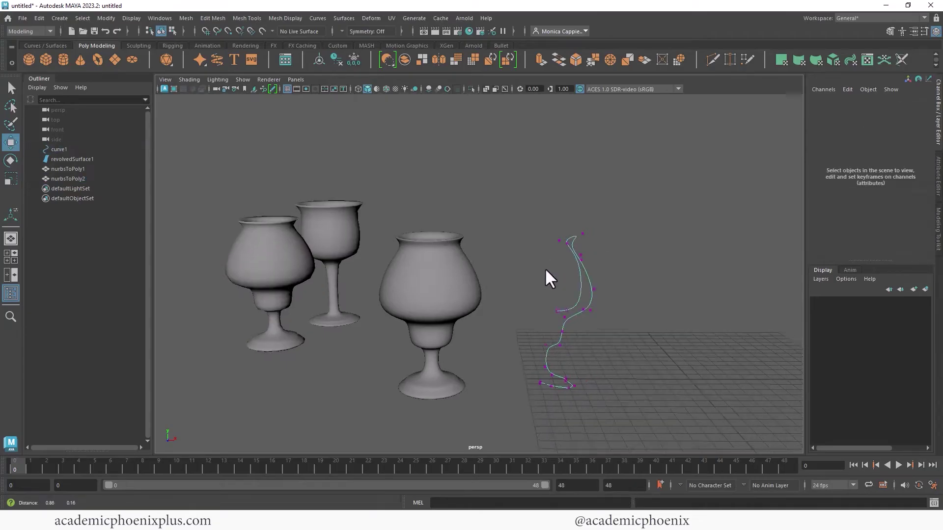
left_click_drag(525, 217, 601, 265)
left_click_drag(551, 247, 565, 243)
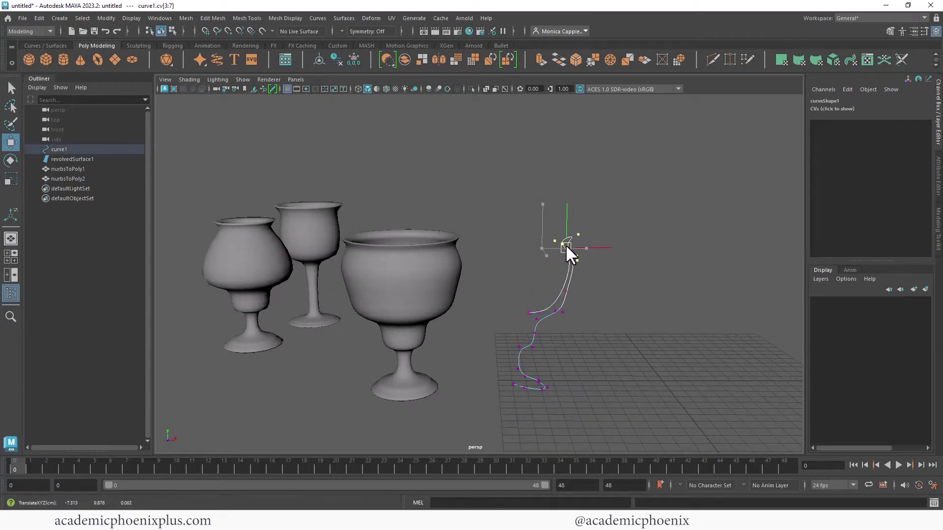
Move the stem and foot control vertices outward into a thicker, sloping base, and reshape the upper vertices to round the bowl.
left_click_drag(510, 288, 554, 349)
left_click_drag(553, 389, 549, 358)
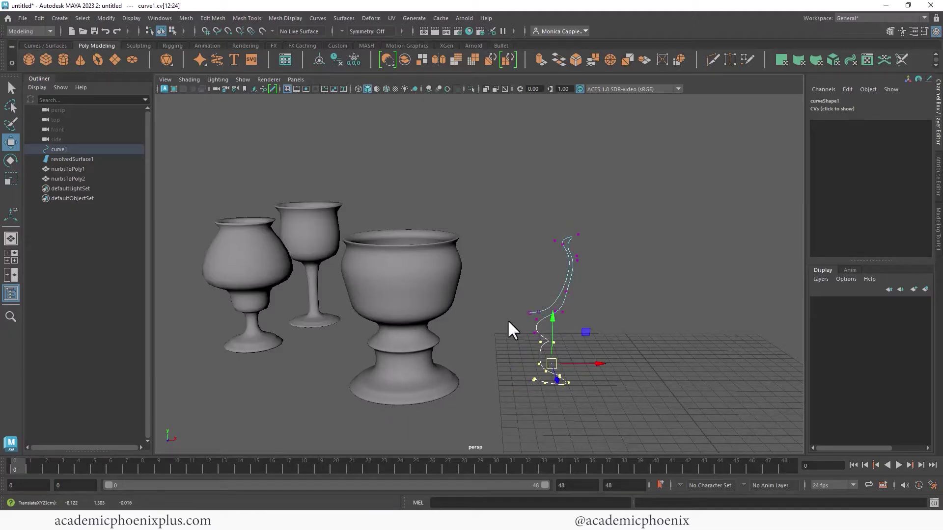
left_click_drag(508, 319, 529, 353)
left_click(563, 353)
left_click(554, 344)
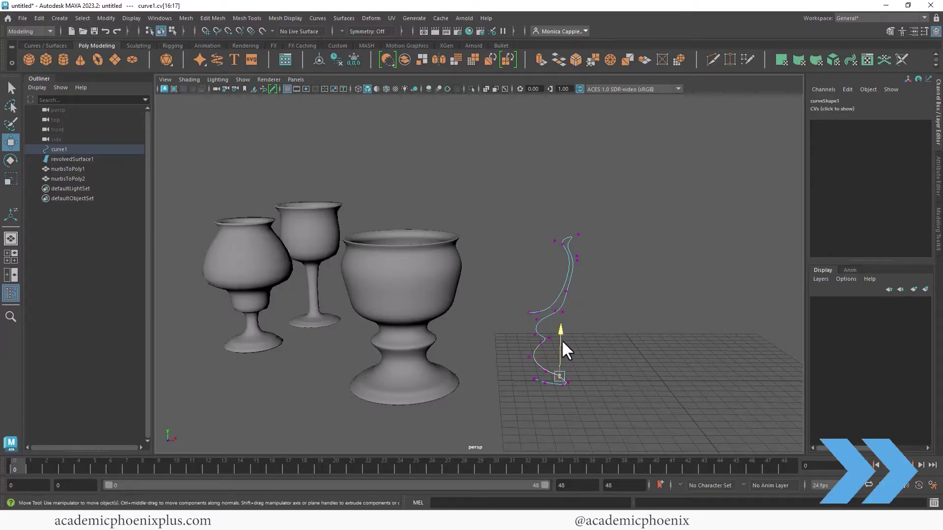
left_click(555, 240)
left_click_drag(556, 240, 576, 293)
Convert the wide NURBS goblet to polygons using the Control points tessellation method.
left_click(435, 270)
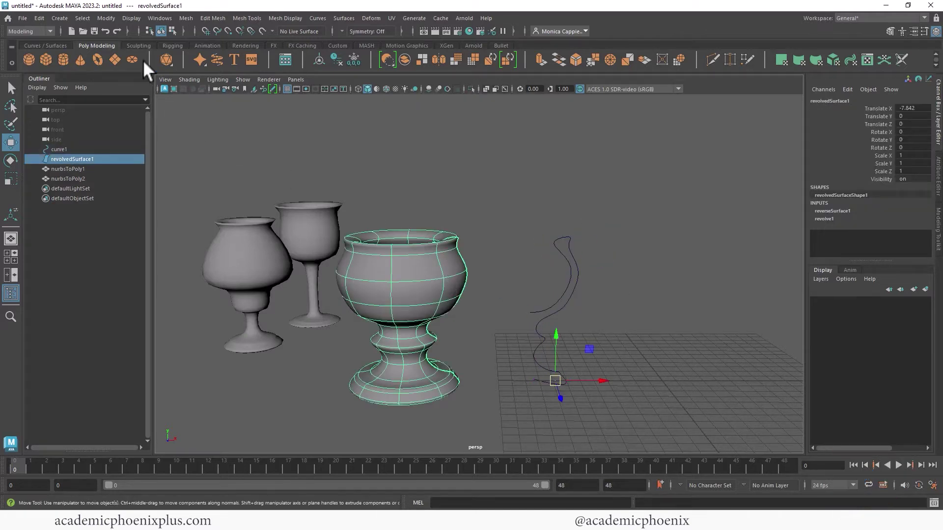
left_click(148, 18)
mouse_move(109, 19)
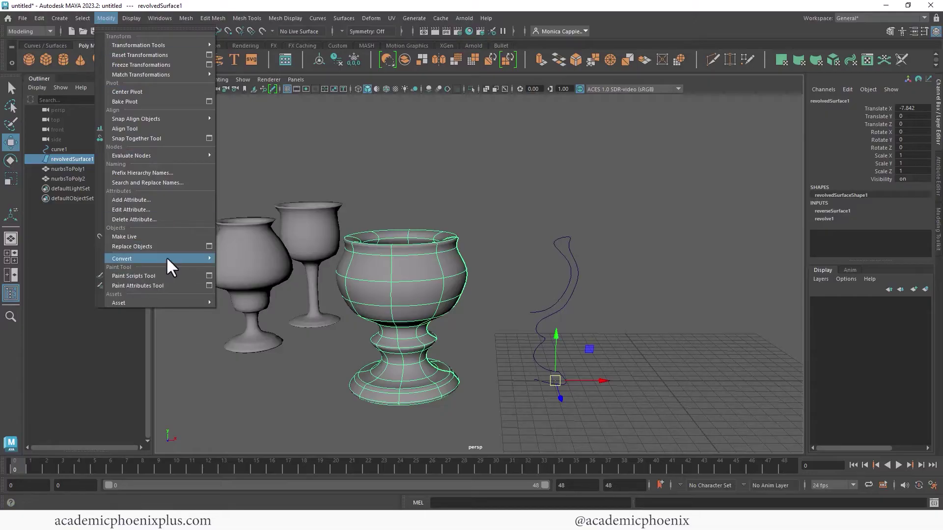
mouse_move(167, 259)
left_click(353, 258)
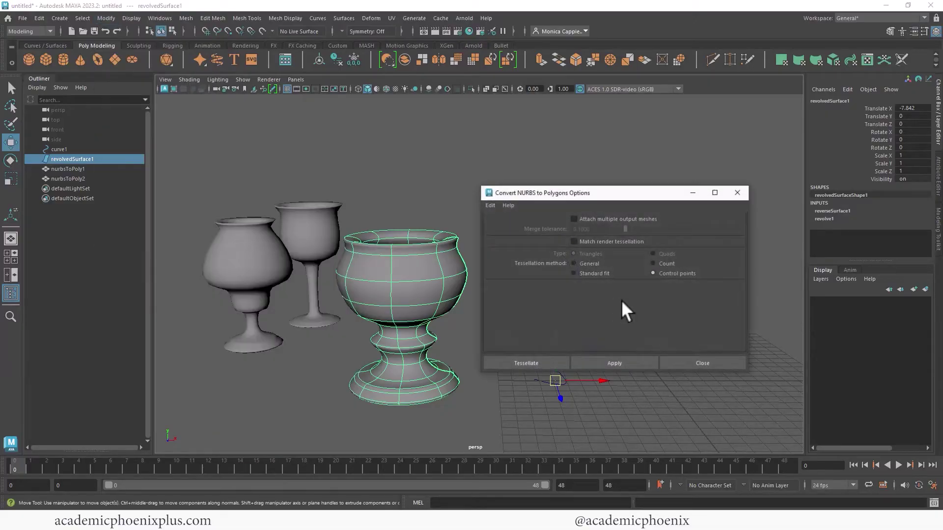
left_click(545, 363)
Move the wide polygon goblet to a Translate X of about -25.7, center its pivot, delete its history and freeze its transformations.
scroll(473, 228, "down", 3)
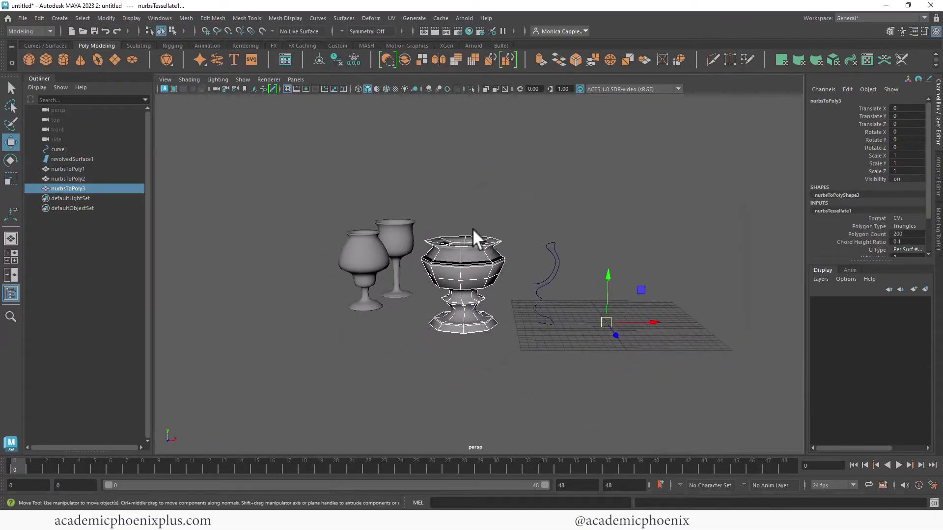
left_click_drag(644, 323, 448, 278)
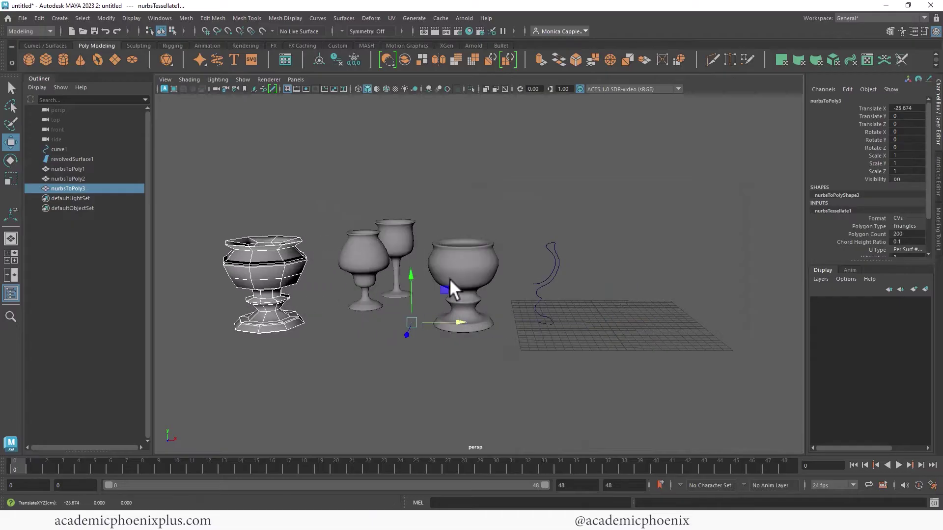
left_click(321, 59)
left_click(340, 60)
left_click(353, 60)
Move the wide polygon goblet back to a Translate Z of about -17.9, smooth it with one division, and deselect it.
left_click_drag(307, 197, 260, 129, "alt")
left_click(186, 17)
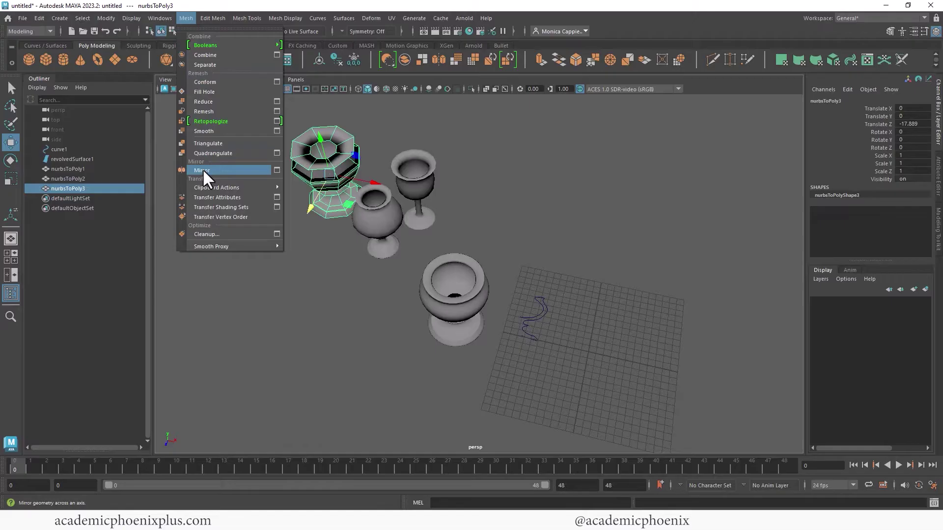
left_click(222, 131)
left_click_drag(261, 247, 295, 216, "alt")
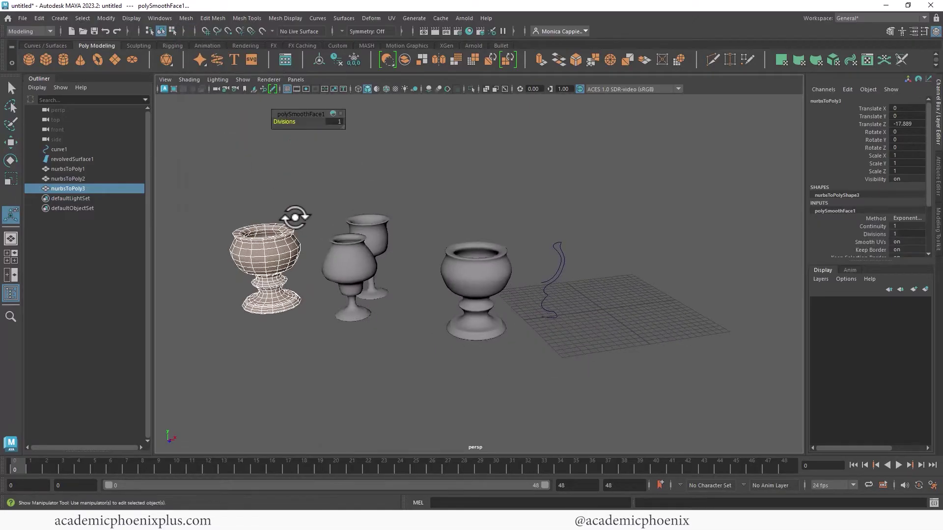
right_click_drag(264, 231, 320, 217)
left_click_drag(411, 208, 432, 197, "alt")
left_click(432, 196)
middle_click_drag(429, 198, 451, 200, "alt")
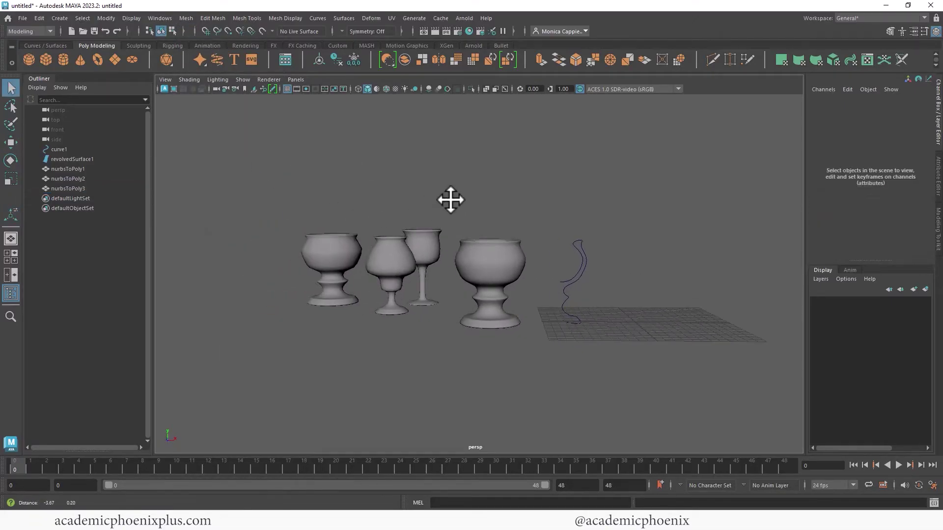
Move the wide polygon goblet closer to the other two polygon goblets, to a Translate X of about 3.3.
left_click_drag(450, 200, 446, 227, "alt")
left_click(348, 237)
key("w")
left_click_drag(370, 244, 390, 246)
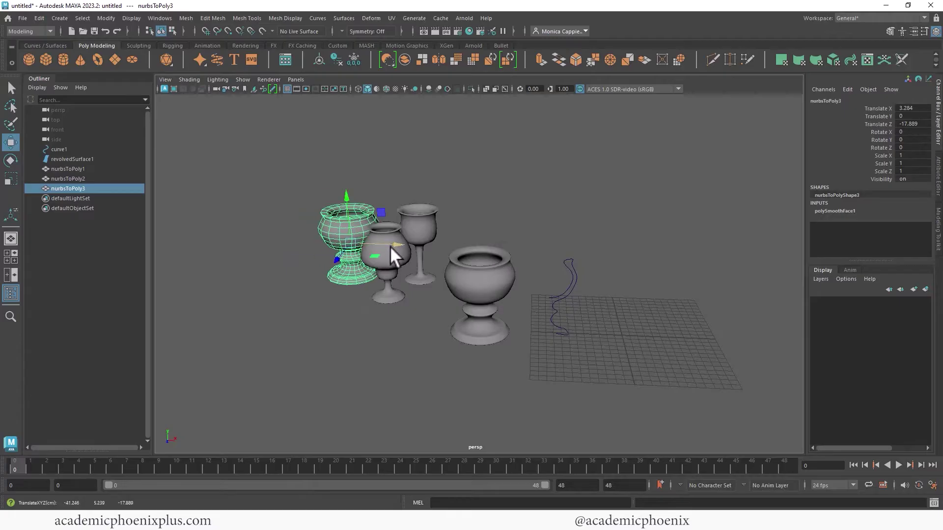
Delete the profile curve and the NURBS revolved goblet, leaving only the polygon goblets.
left_click_drag(503, 290, 514, 274, "alt")
left_click_drag(477, 224, 612, 294)
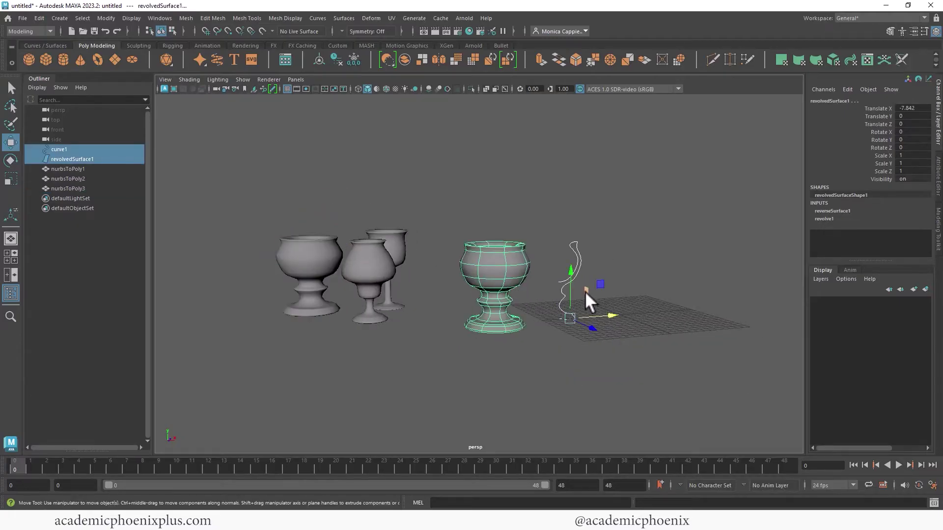
key("Delete")
left_click_drag(449, 249, 481, 232, "alt")
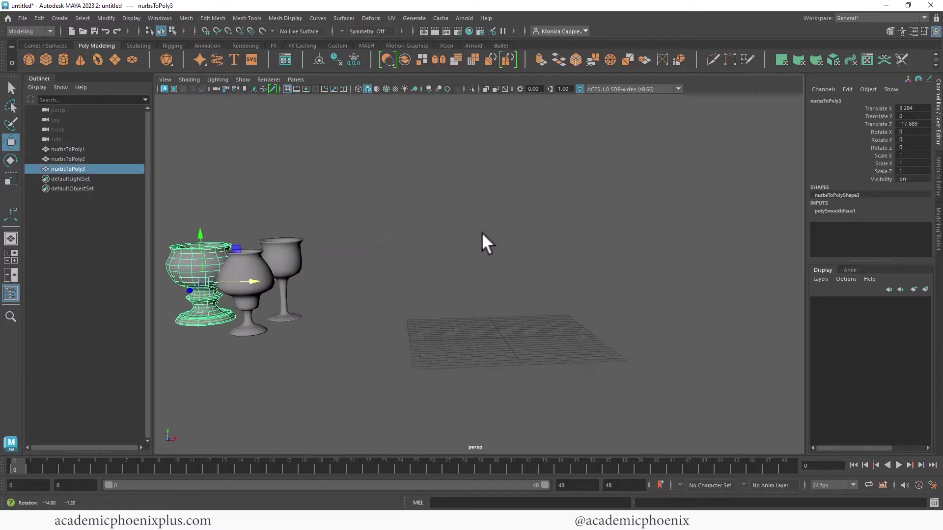
left_click(489, 243)
In the front view, draw the upper side of a shallow dish profile with the EP Curve Tool, from the center axis to a raised rim.
key("space")
key("space")
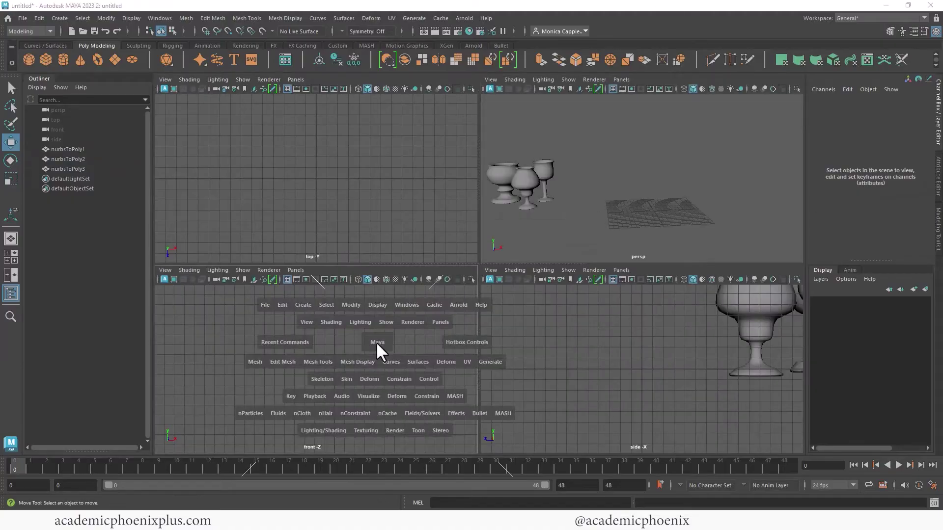
middle_click_drag(488, 291, 436, 186, "alt")
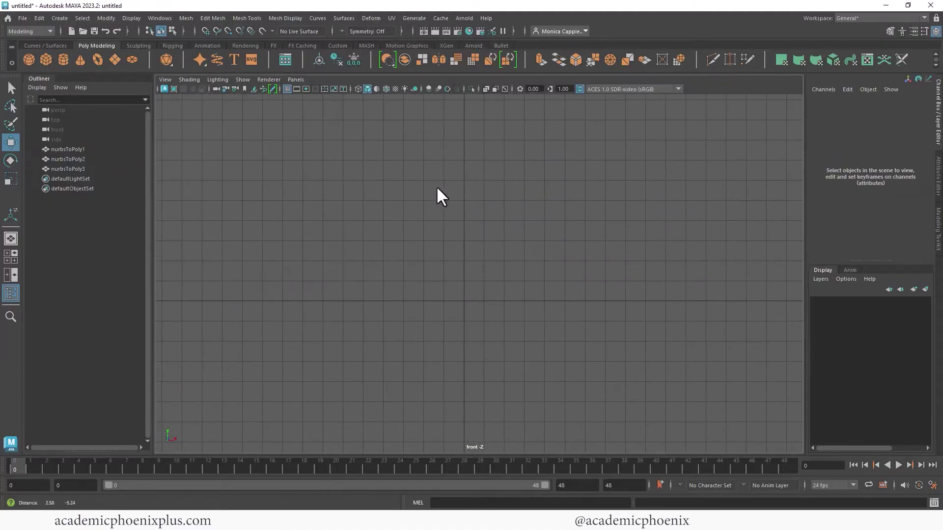
left_click(39, 18)
mouse_move(79, 94)
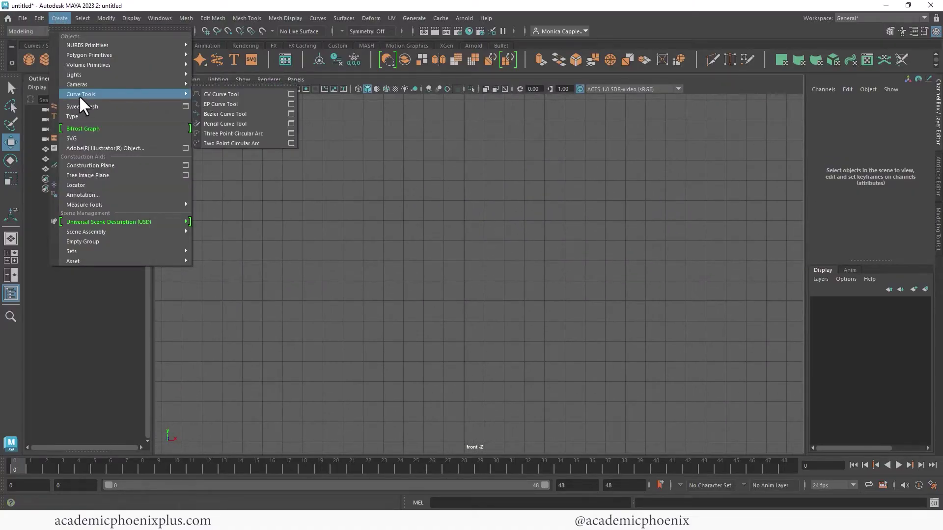
left_click(237, 104)
left_click(378, 298)
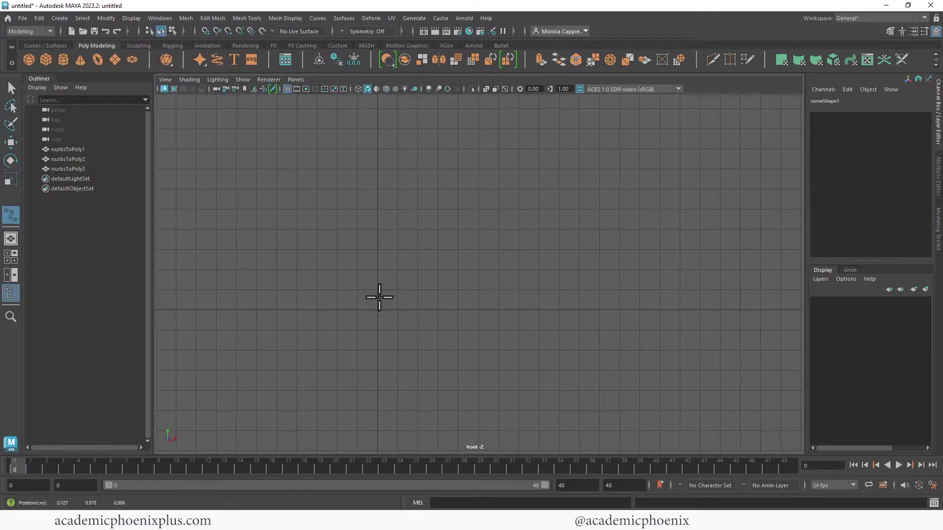
left_click_drag(380, 298, 575, 299)
left_click(609, 292)
left_click(632, 282)
left_click(655, 278)
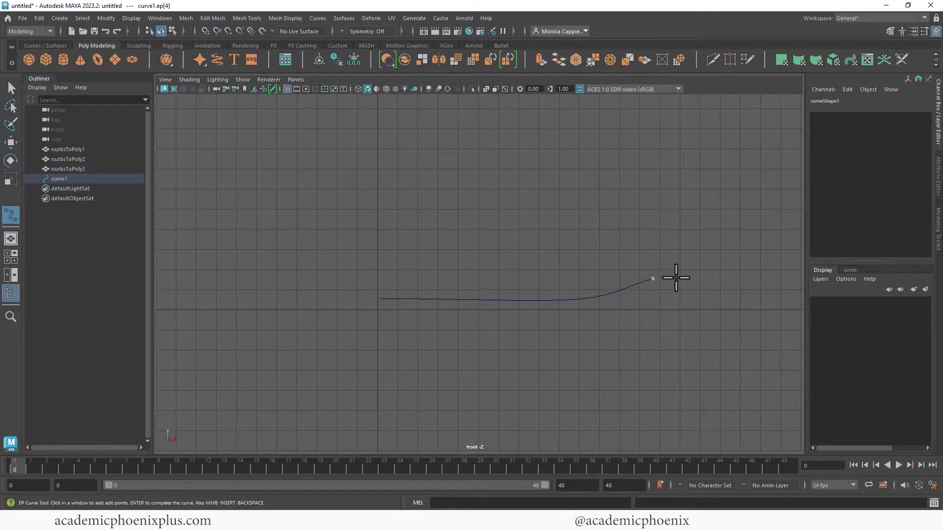
left_click(688, 279)
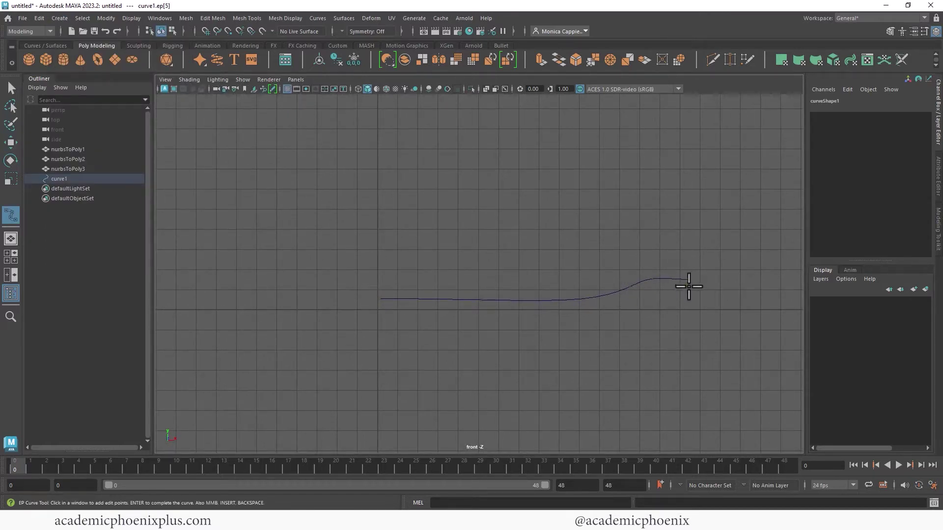
Continue the dish profile back along its underside to the center axis and finish the curve.
left_click(600, 310)
left_click(545, 310)
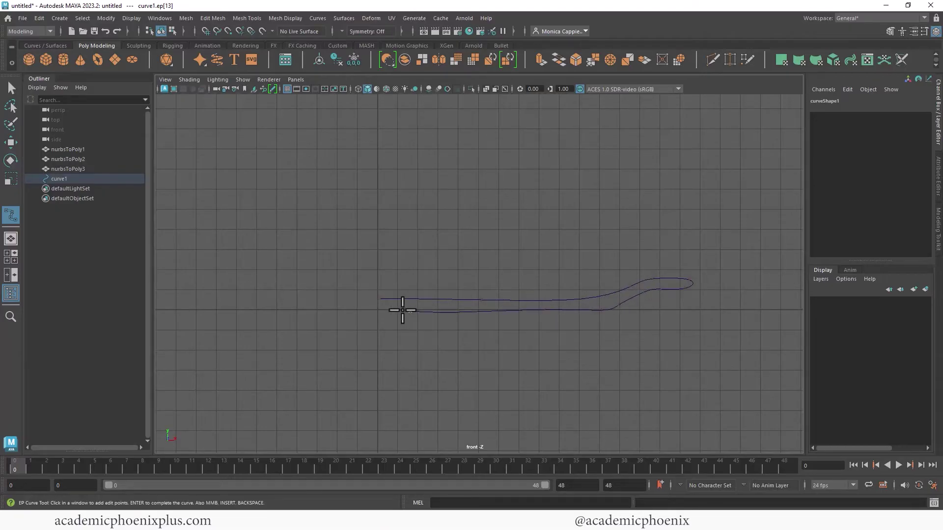
left_click(378, 311)
key("w")
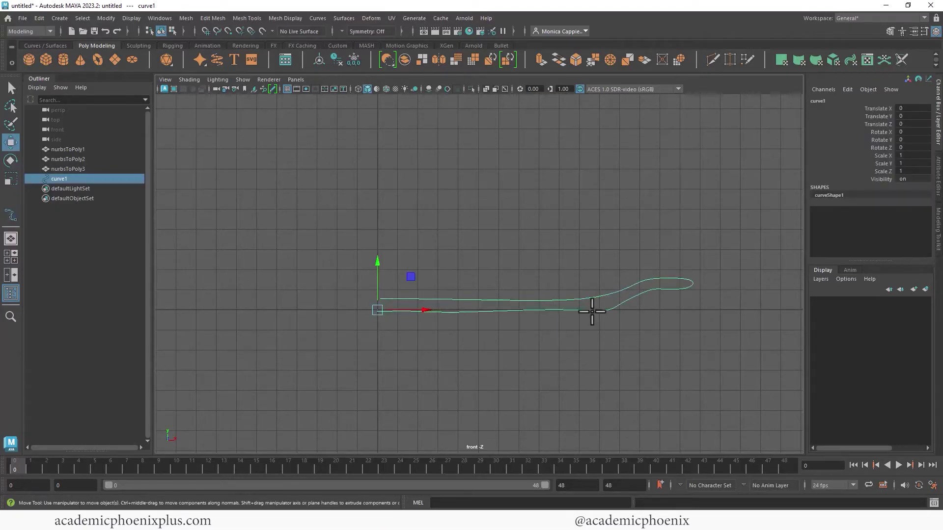
Flatten the control vertices along the underside of the dish profile onto one horizontal line by scaling them vertically.
right_click_drag(563, 301, 491, 259)
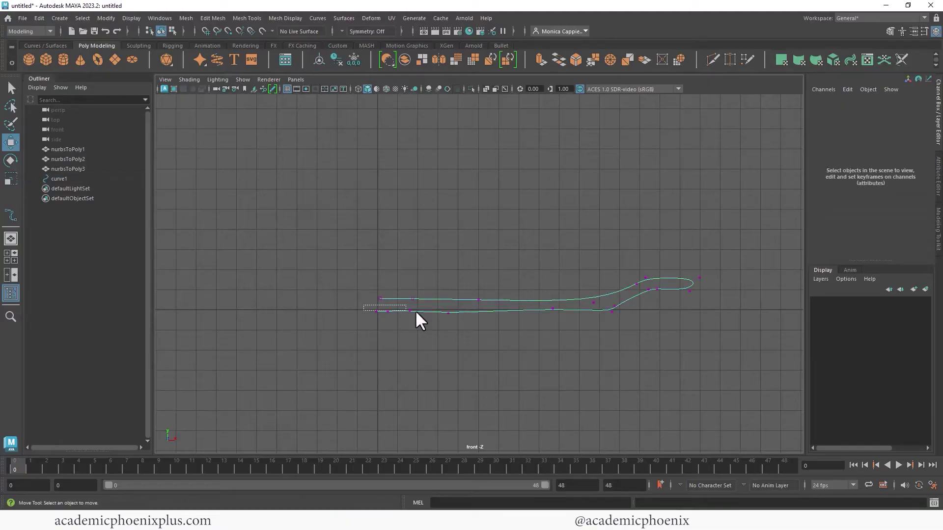
left_click_drag(416, 312, 606, 335)
key("r")
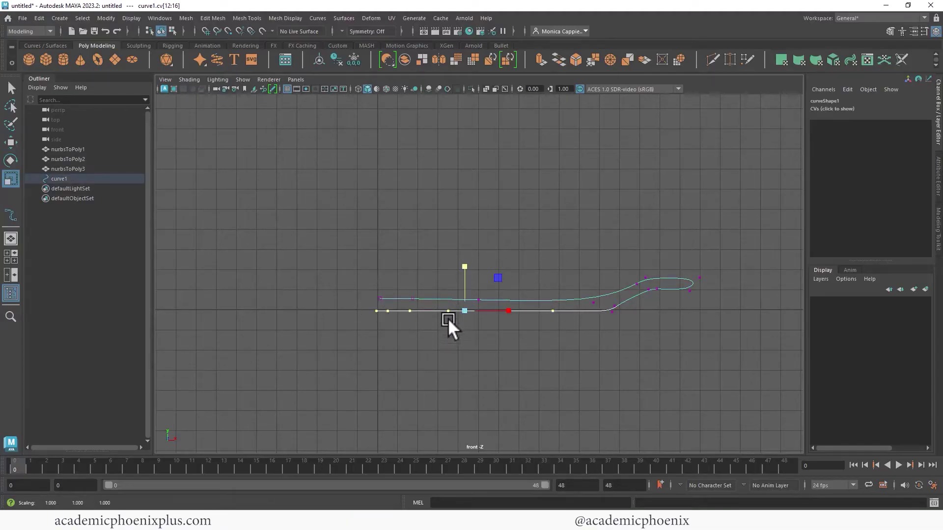
Flatten the inner control vertices along the dish profile's upper side and shift them so the curve starts on the center axis.
key("w")
left_click_drag(348, 275, 586, 306)
key("r")
left_click_drag(490, 256, 531, 299)
key("w")
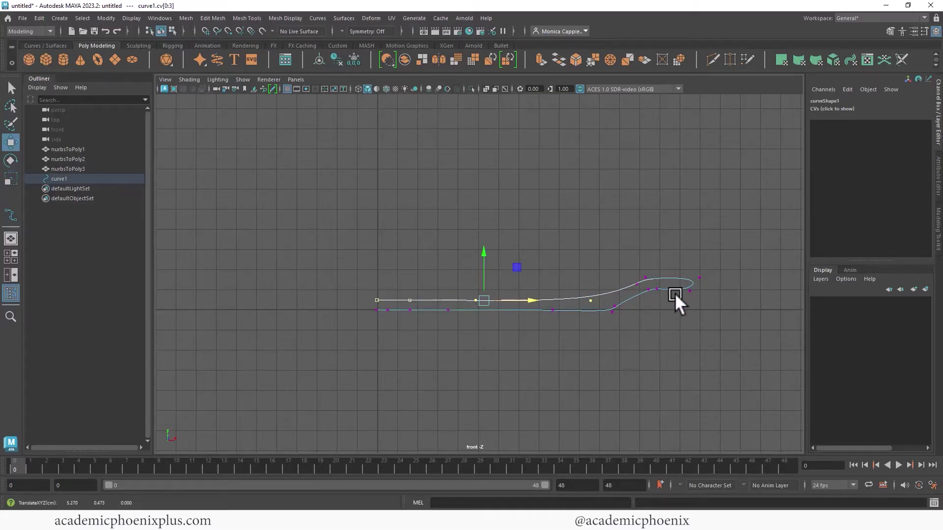
Return the dish profile curve to object mode and, in the perspective view, adjust its pivot at the center axis.
right_click_drag(677, 287, 746, 245)
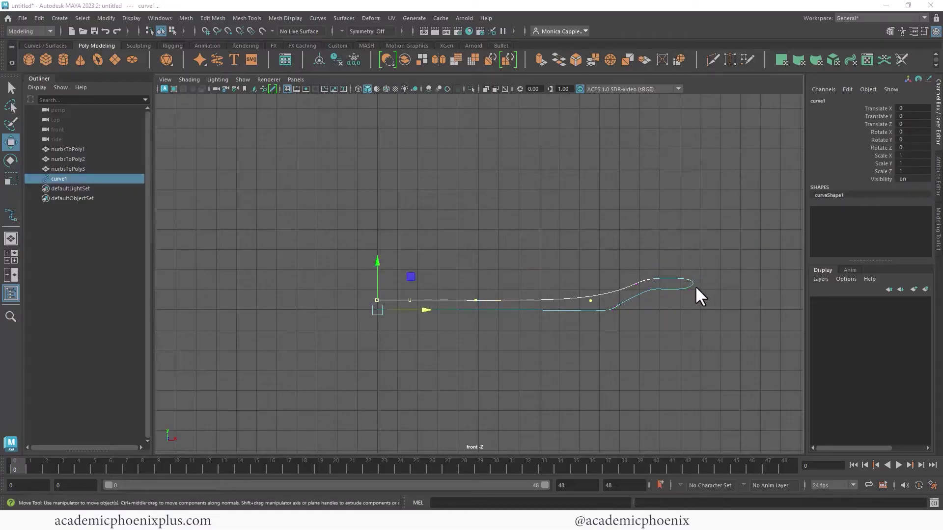
key("space")
key("space")
left_click(742, 228)
left_click_drag(702, 255, 599, 319, "alt")
left_click(519, 349)
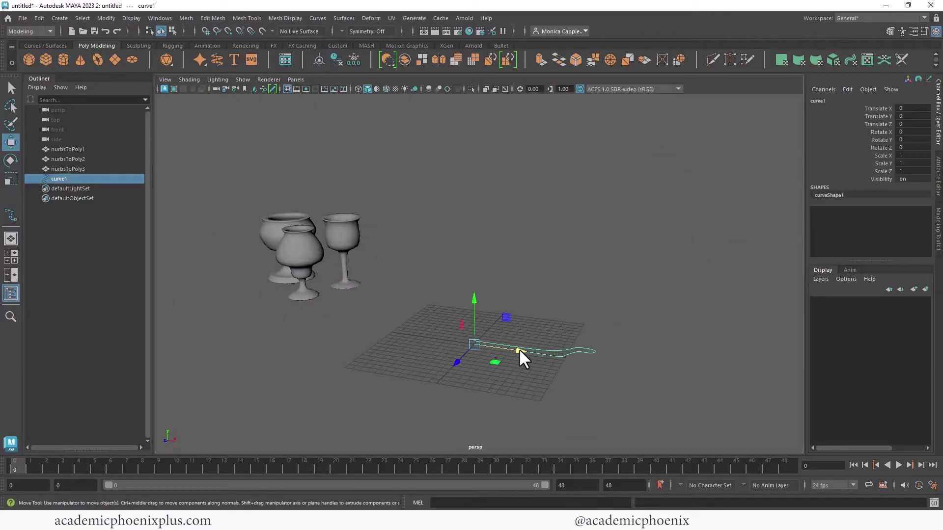
key("f")
left_click_drag(504, 349, 547, 330, "alt")
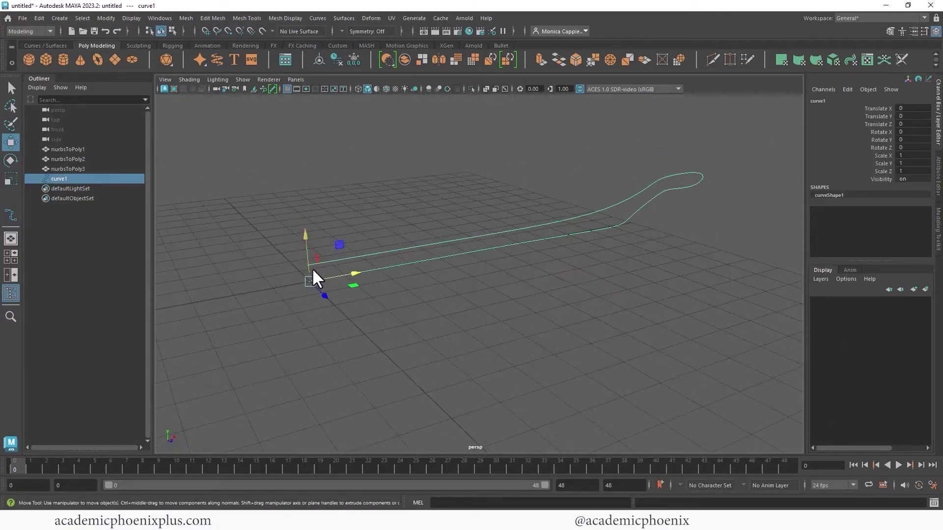
key("d")
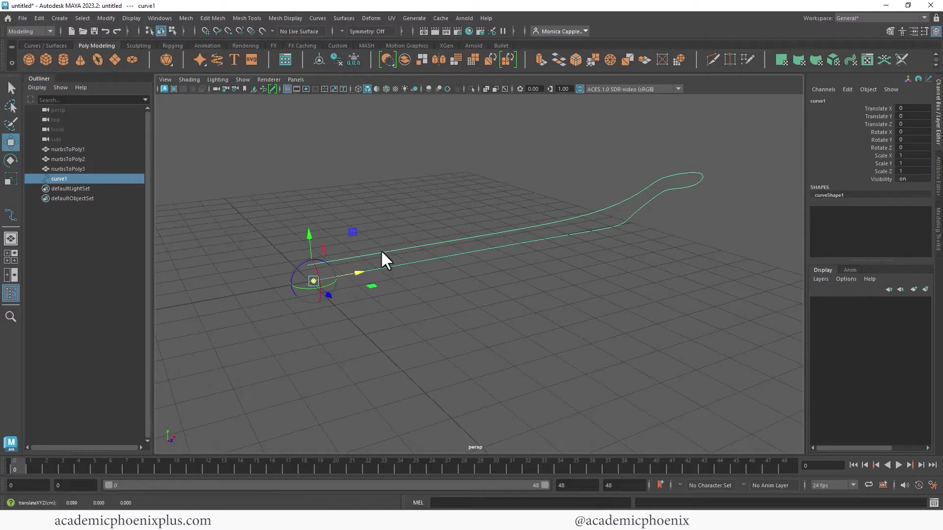
left_click(383, 250)
left_click_drag(388, 244, 419, 242)
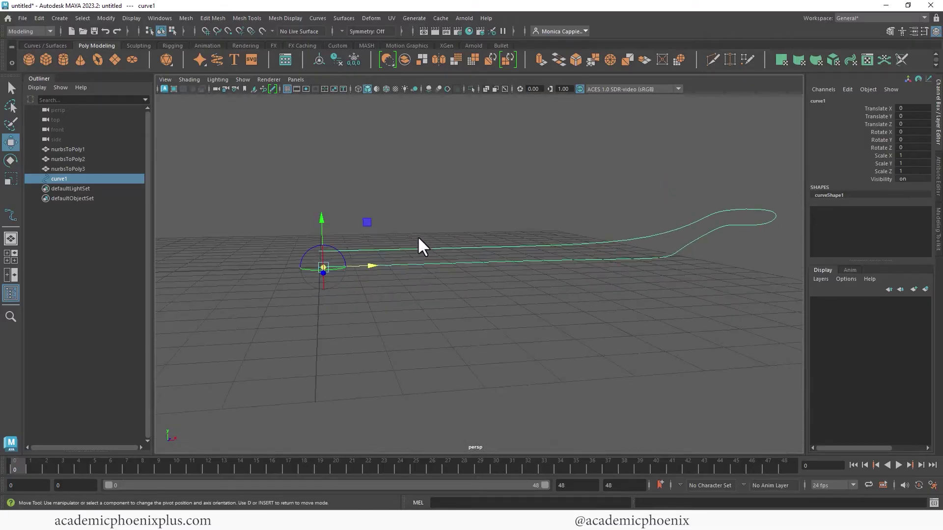
Line up the dish curve's two end control vertices on the center axis by scaling them horizontally, and return to object mode.
right_click(336, 248)
right_click_drag(335, 249, 282, 250)
left_click_drag(243, 206, 331, 286)
key("r")
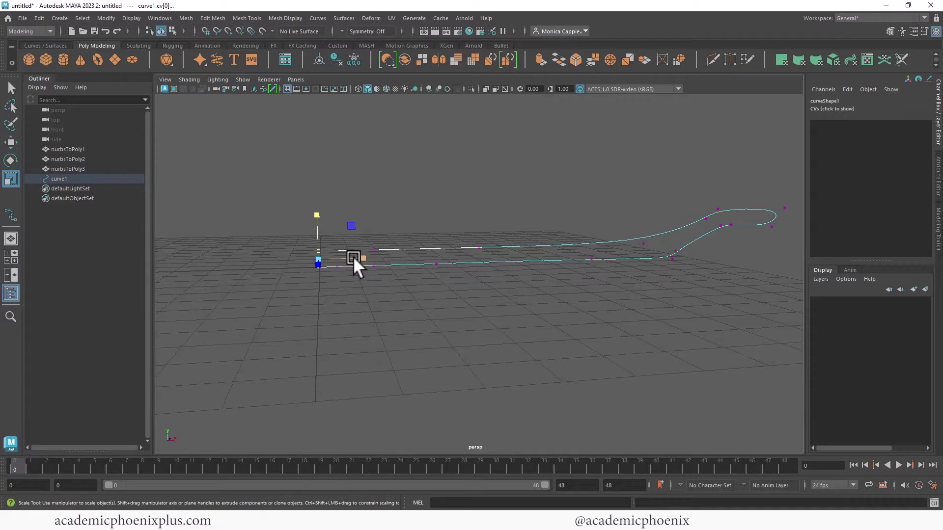
left_click_drag(362, 258, 336, 257)
right_click_drag(350, 247, 400, 223)
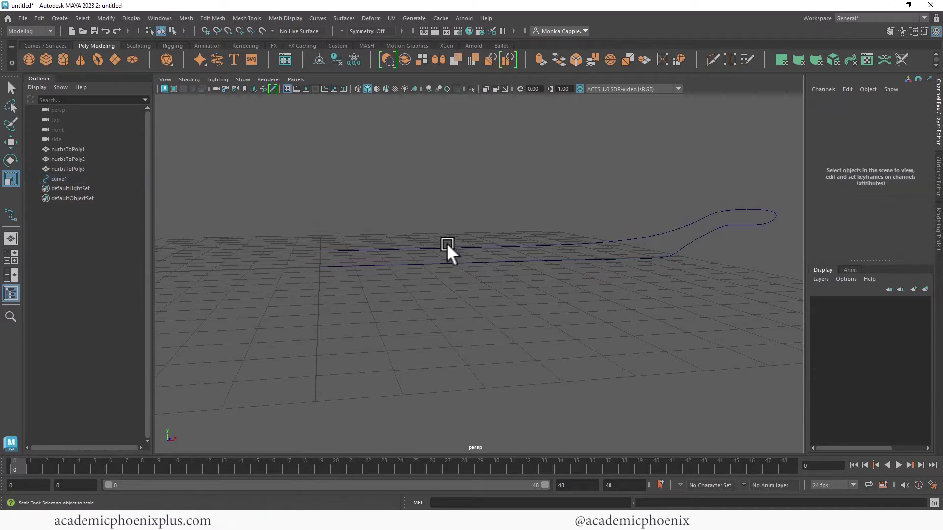
Revolve the dish profile curve into a full 360-degree NURBS surface.
left_click(438, 261)
left_click(53, 46)
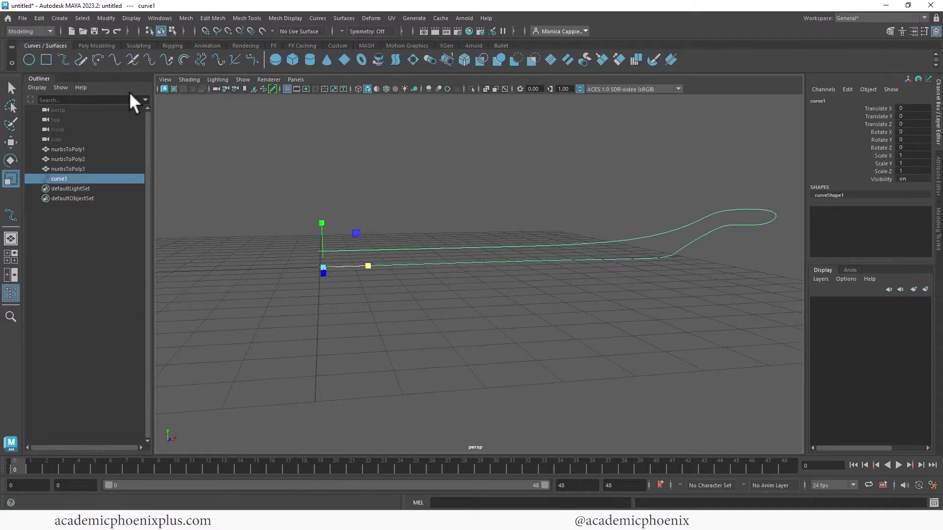
left_click(317, 16)
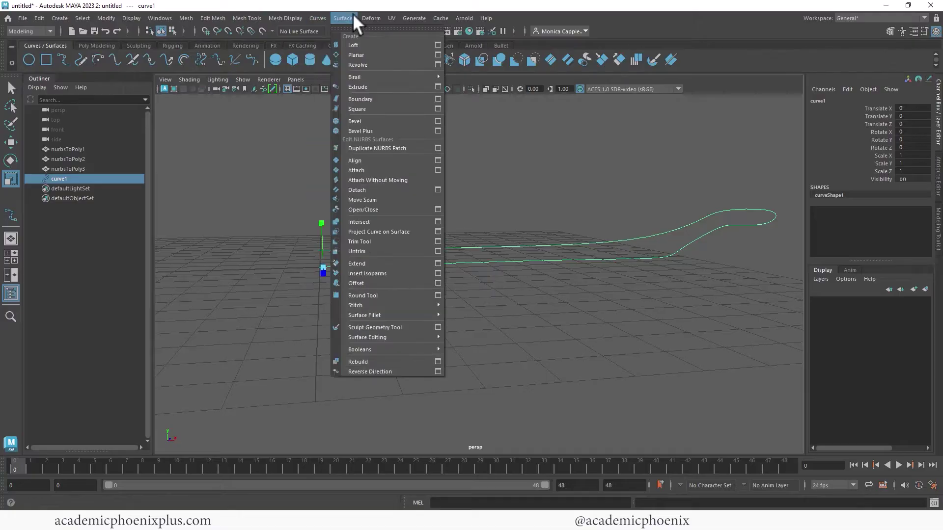
left_click(370, 60)
right_click_drag(532, 213, 235, 199, "alt")
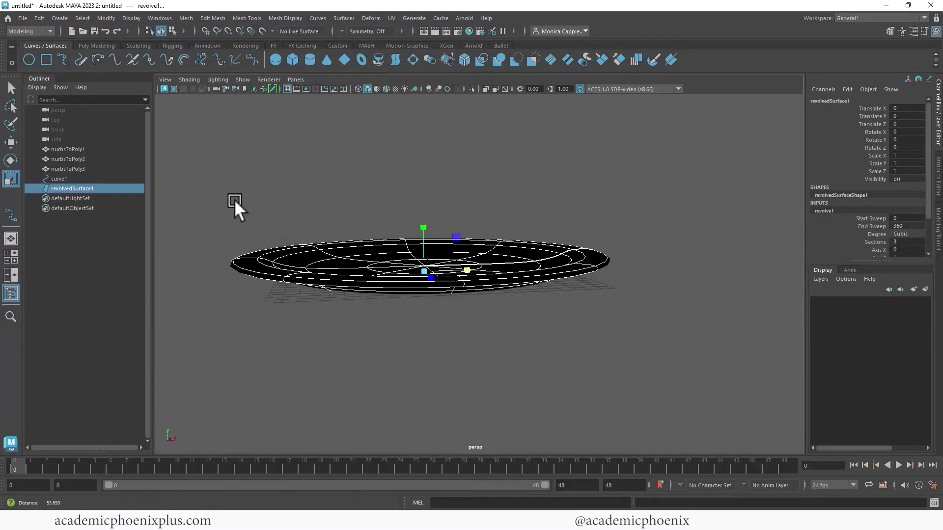
left_click_drag(234, 200, 346, 282, "alt")
Reverse the direction of the revolved dish surface and move it along X to about 36, away from the profile curve.
left_click(350, 17)
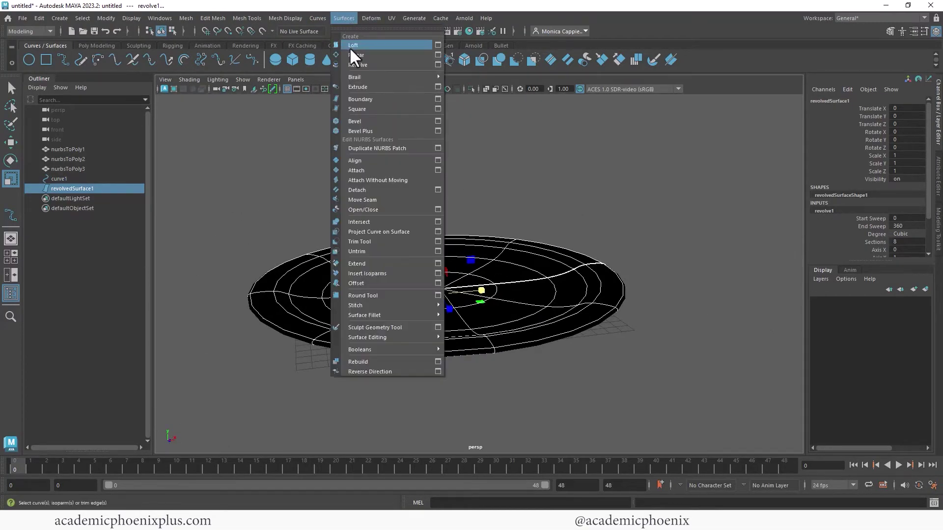
left_click(362, 361)
right_click_drag(383, 358, 299, 267, "alt")
left_click_drag(413, 282, 496, 313, "alt")
key("w")
left_click_drag(505, 266, 712, 274)
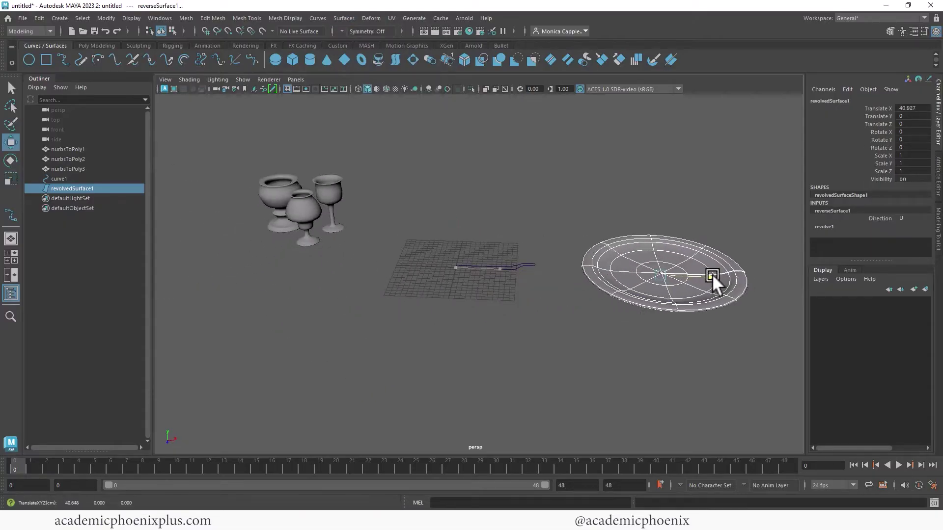
Convert the revolved dish surface from NURBS to polygons.
left_click(624, 323)
left_click_drag(624, 322, 638, 284, "alt")
left_click(637, 283)
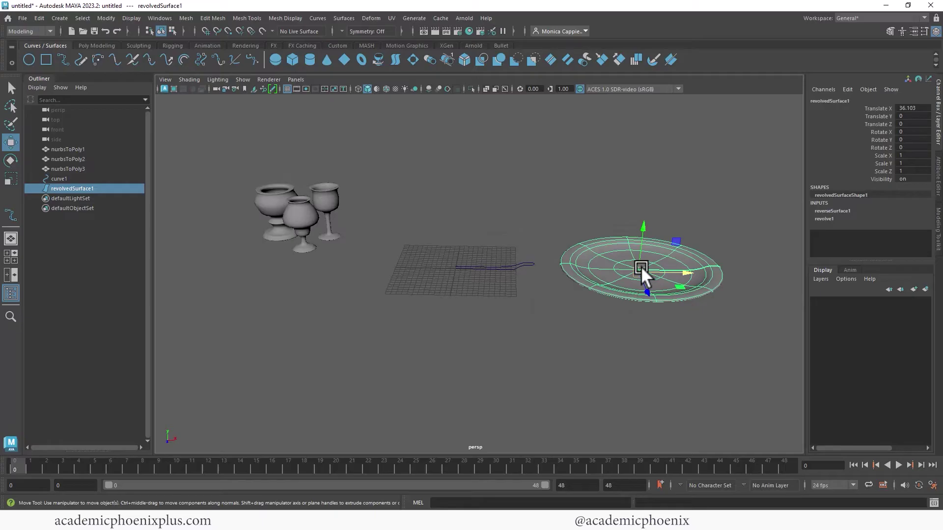
left_click(106, 18)
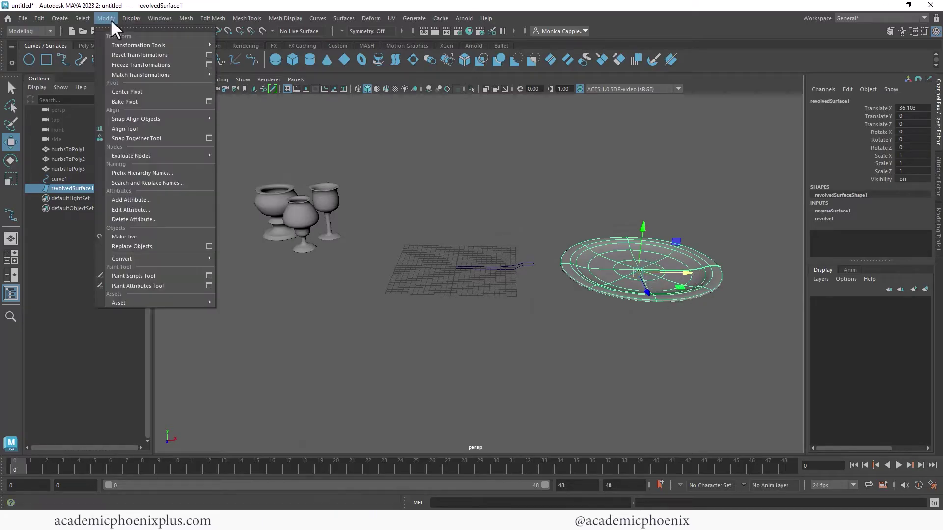
mouse_move(159, 257)
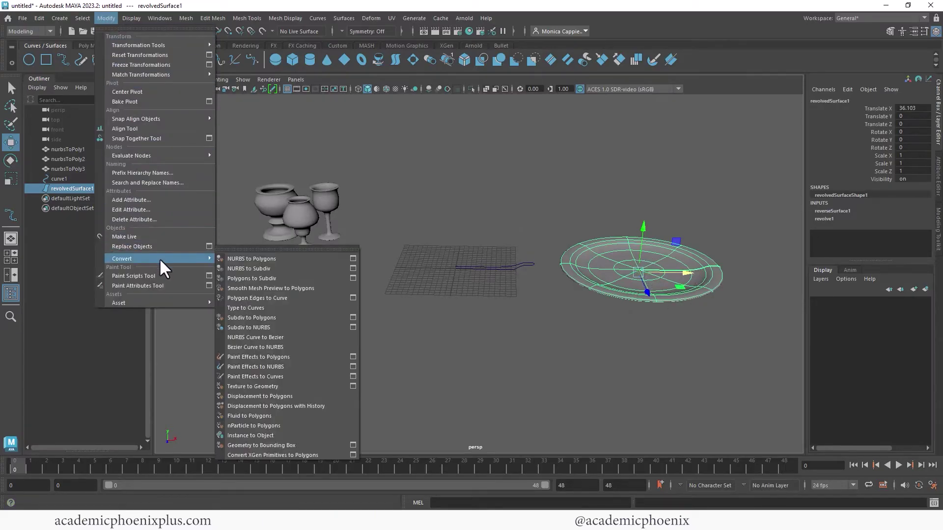
left_click(263, 255)
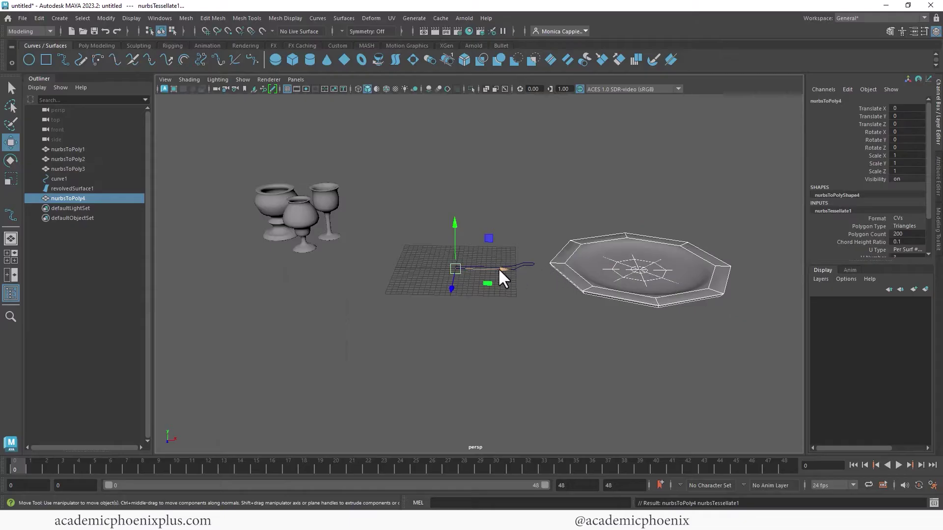
Move the polygon dish to about -79 on X, then center its pivot, delete its history and freeze its transformations.
left_click_drag(499, 269, 158, 247)
left_click(96, 45)
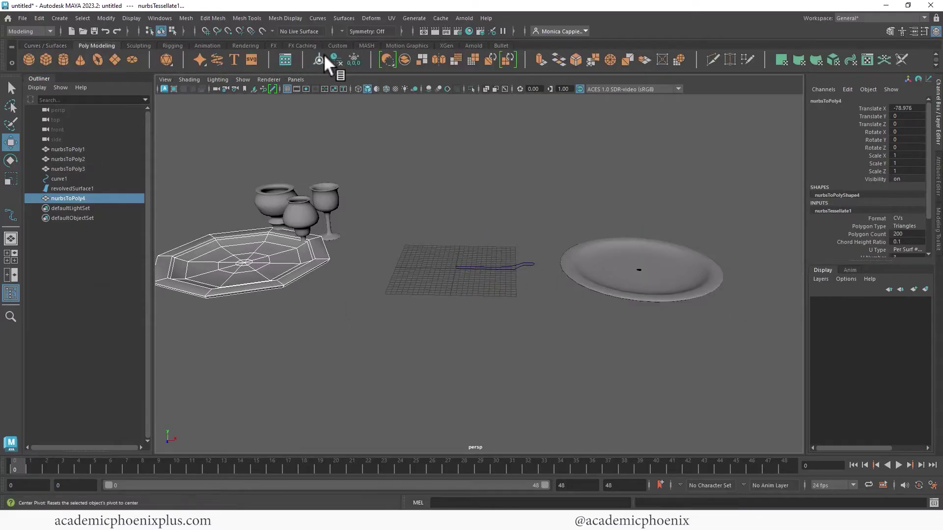
left_click(354, 60)
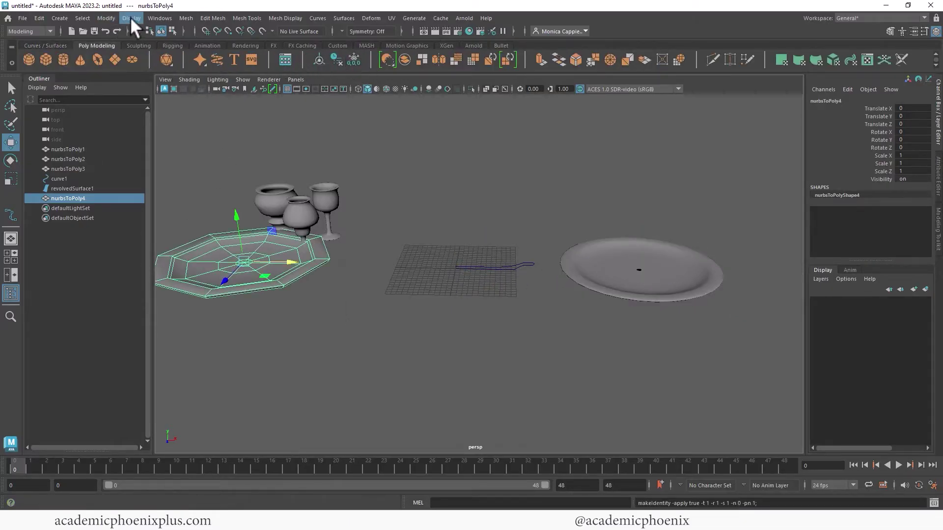
Smooth the polygon dish mesh with one division.
left_click(181, 18)
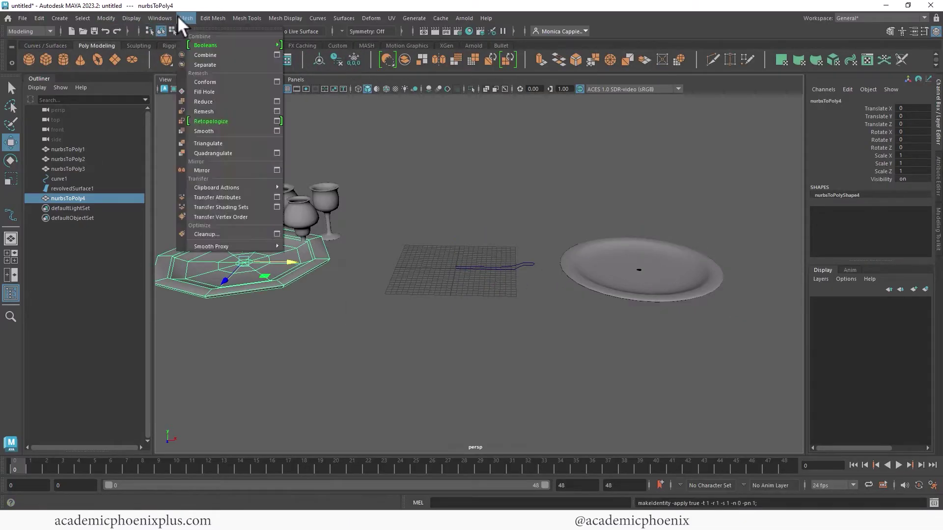
left_click(214, 133)
left_click(392, 222)
left_click_drag(392, 223, 460, 229, "alt")
left_click(386, 245)
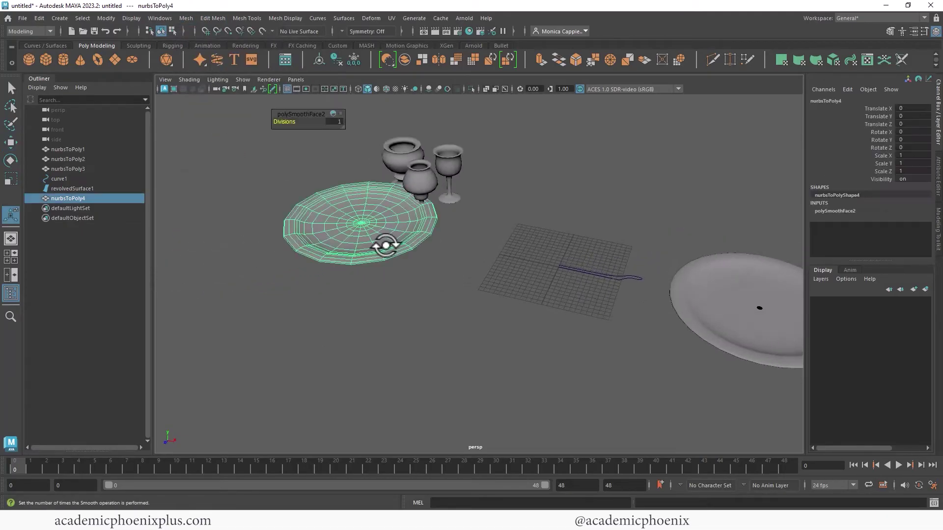
Scale the polygon dish uniformly to 0.69 and shift it to about 1.46 on Z in front of the goblets.
key("w")
mouse_move(338, 241)
left_mouse_down()
mouse_move(330, 260)
mouse_move(317, 242)
mouse_move(340, 244)
left_mouse_up()
key("r")
key("w")
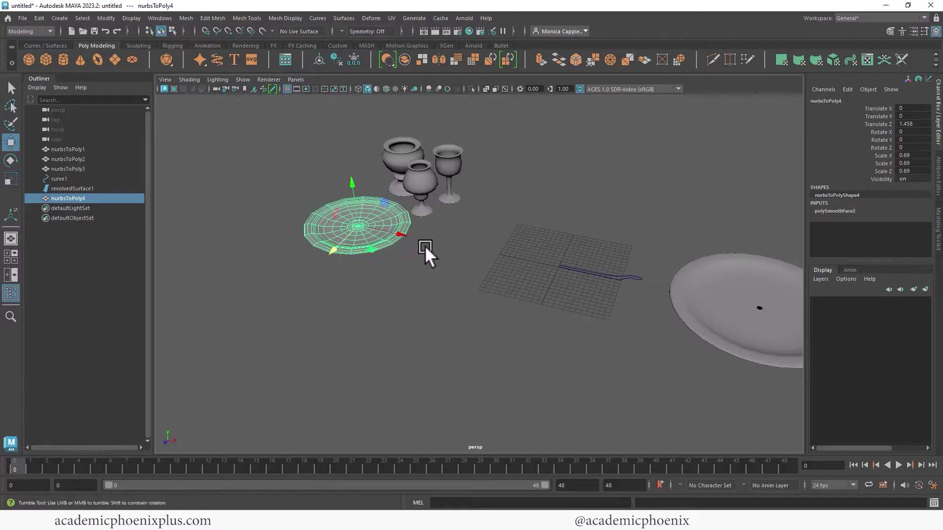
left_click_drag(425, 245, 457, 216, "alt")
left_click(478, 236)
middle_click_drag(545, 233, 443, 227, "alt")
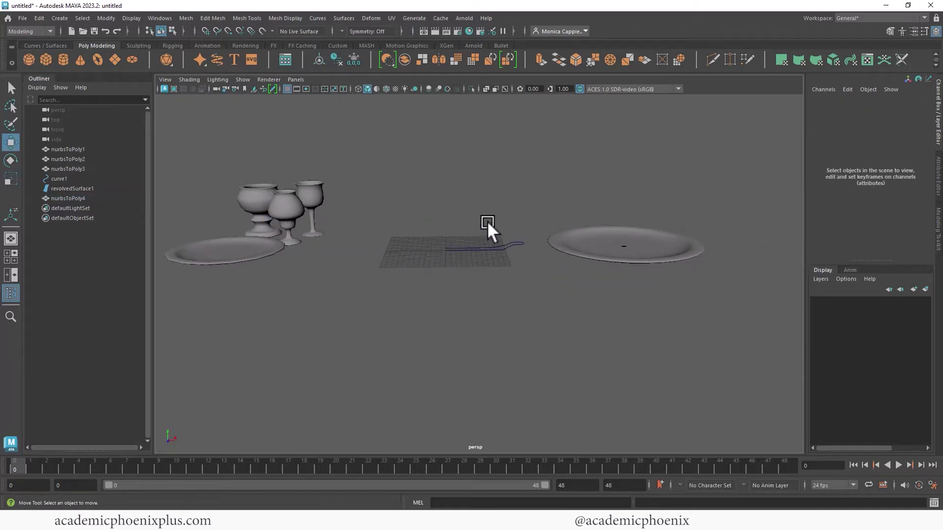
Raise the outer control vertices of the dish profile curve, leaving out the underside corner vertex, and pull them inward to form a deeper bowl.
right_click_drag(487, 221, 613, 280, "alt")
left_click(543, 260)
middle_click_drag(543, 260, 487, 260, "alt")
right_click(482, 255)
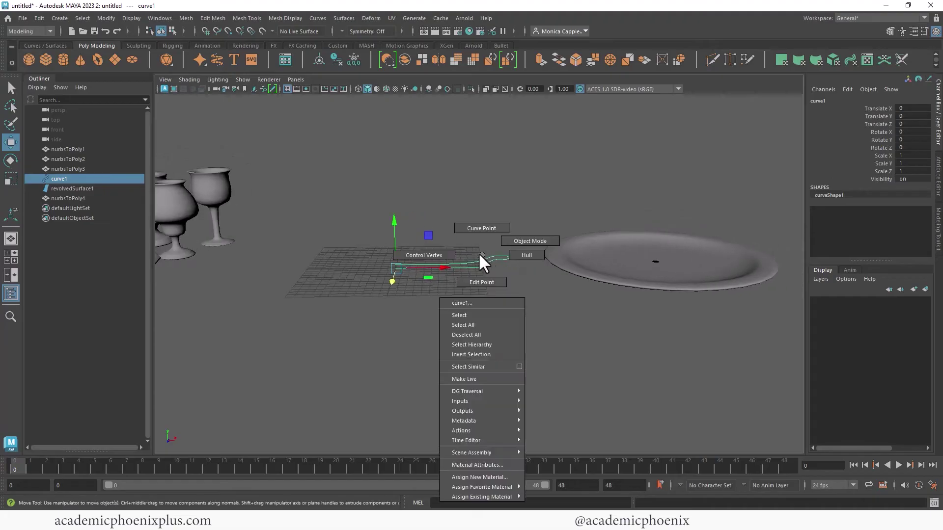
left_click(424, 255)
left_click_drag(534, 281, 534, 280)
left_click_drag(492, 221, 484, 204)
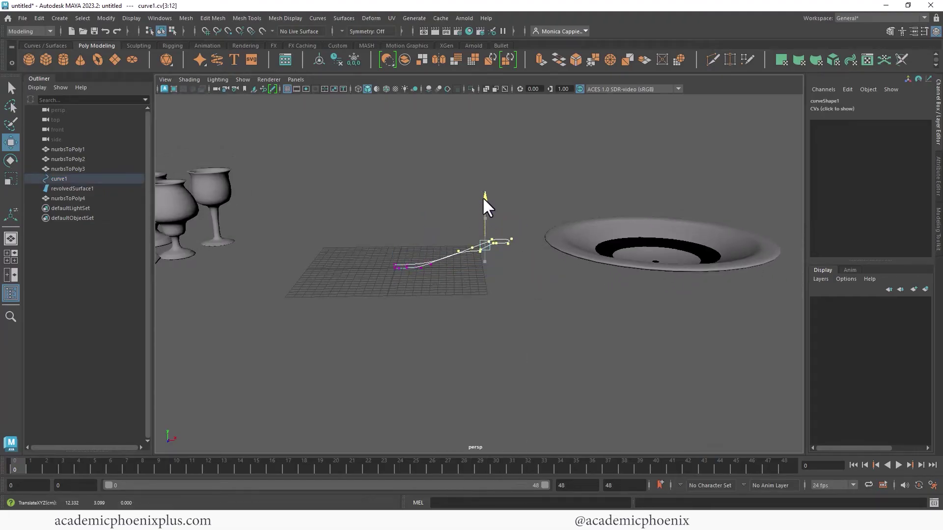
key("ctrl+z")
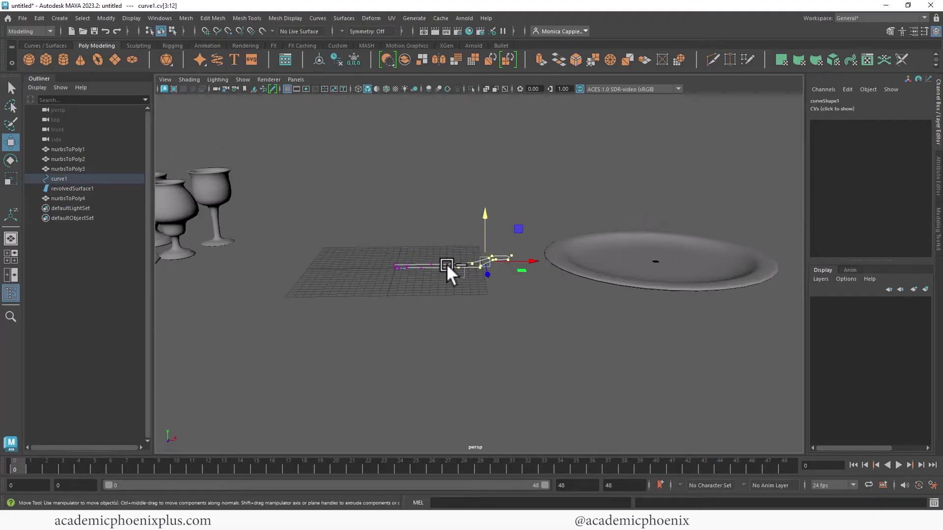
left_click_drag(446, 264, 465, 274, "ctrl")
left_click_drag(492, 211, 485, 184)
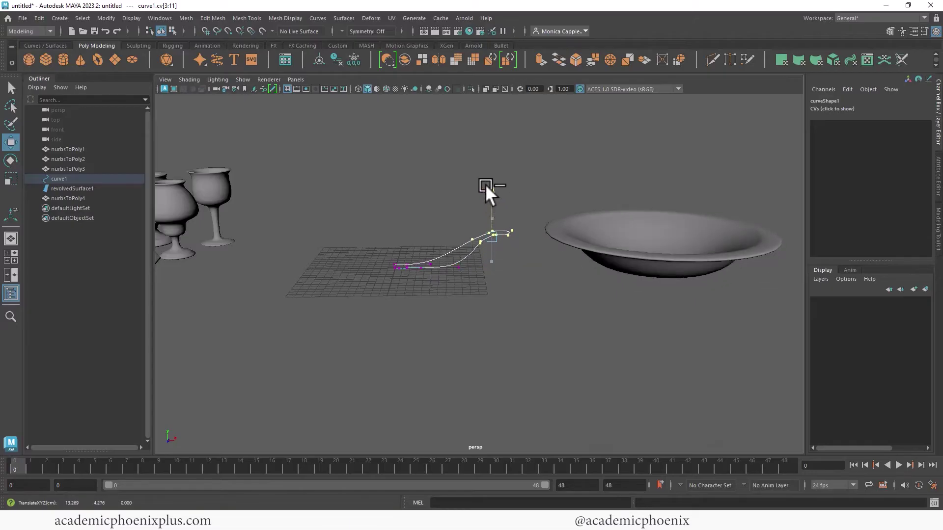
mouse_move(519, 238)
left_mouse_down()
mouse_move(487, 222)
mouse_move(502, 232)
mouse_move(485, 240)
mouse_move(503, 242)
left_mouse_up()
Reshape the curve's rim by raising its outermost control vertices and adjusting the vertex on the upper slope.
left_click(527, 258)
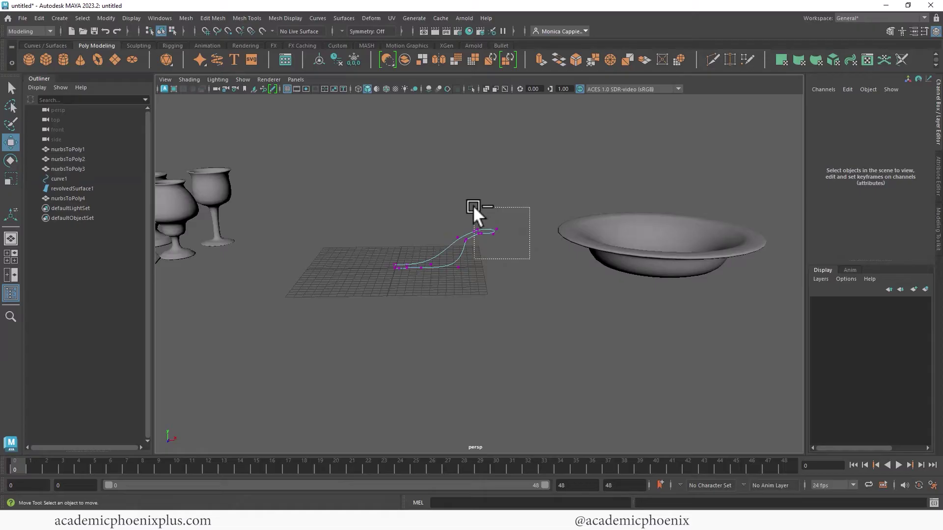
left_click_drag(474, 207, 489, 219)
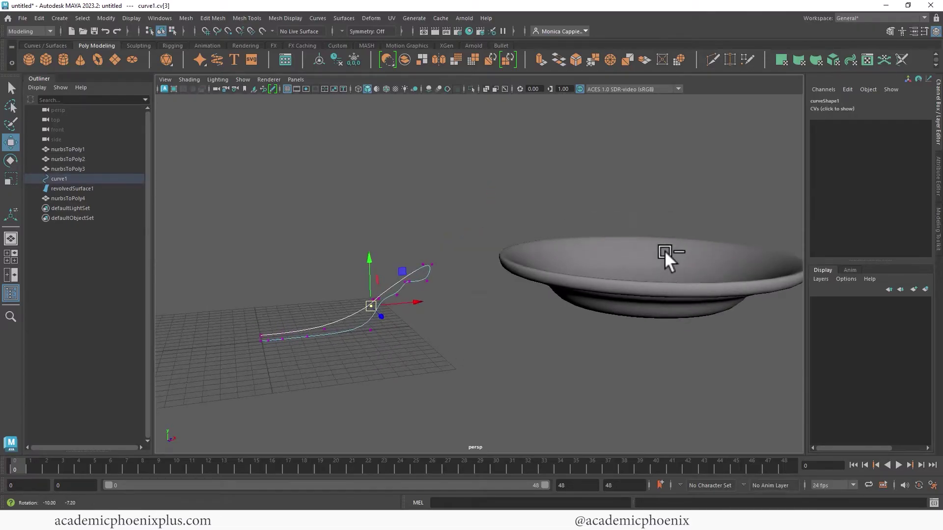
left_click_drag(665, 251, 548, 246, "alt")
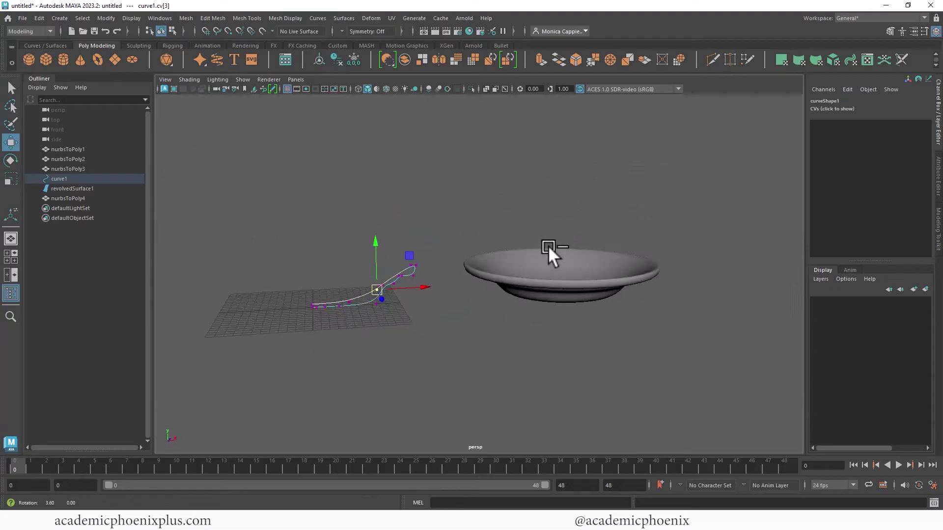
left_click(586, 251)
right_click_drag(588, 249, 596, 247)
left_click_drag(683, 231, 636, 230, "alt")
Scale the profile curve up vertically to make the linked revolved bowl taller.
left_click(401, 279)
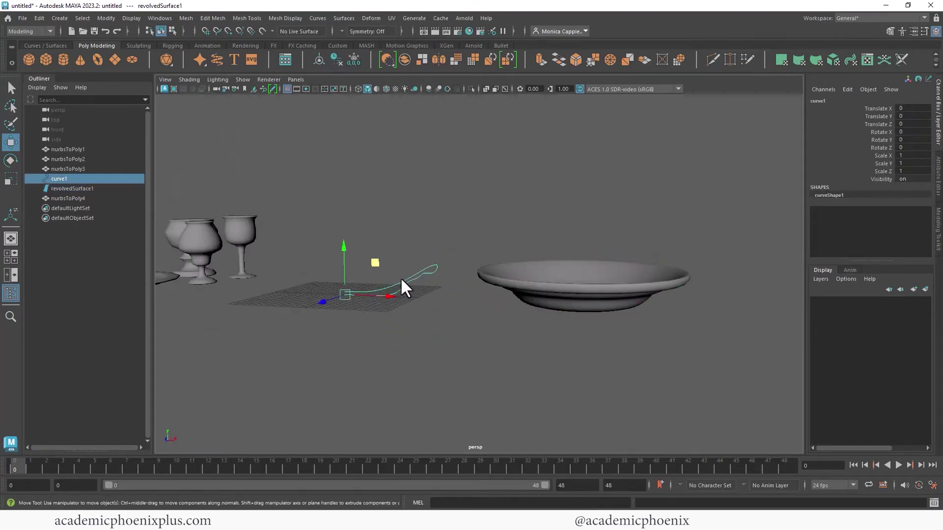
key("r")
left_click_drag(342, 247, 340, 206)
left_click_drag(550, 246, 580, 263, "alt")
Convert the reshaped revolved bowl surface from NURBS to polygons.
left_click(581, 259)
left_click_drag(609, 199, 606, 210, "alt")
right_click_drag(605, 210, 484, 266, "alt")
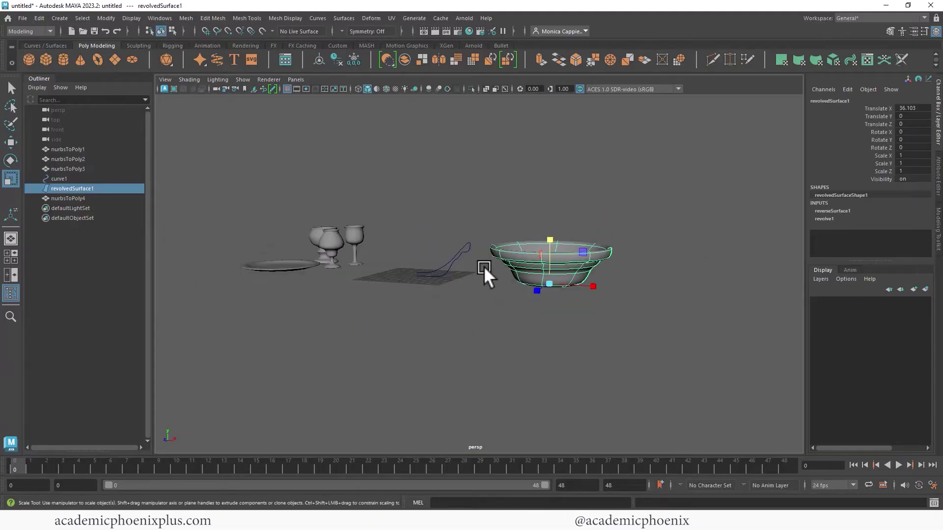
left_click_drag(484, 266, 461, 279, "alt")
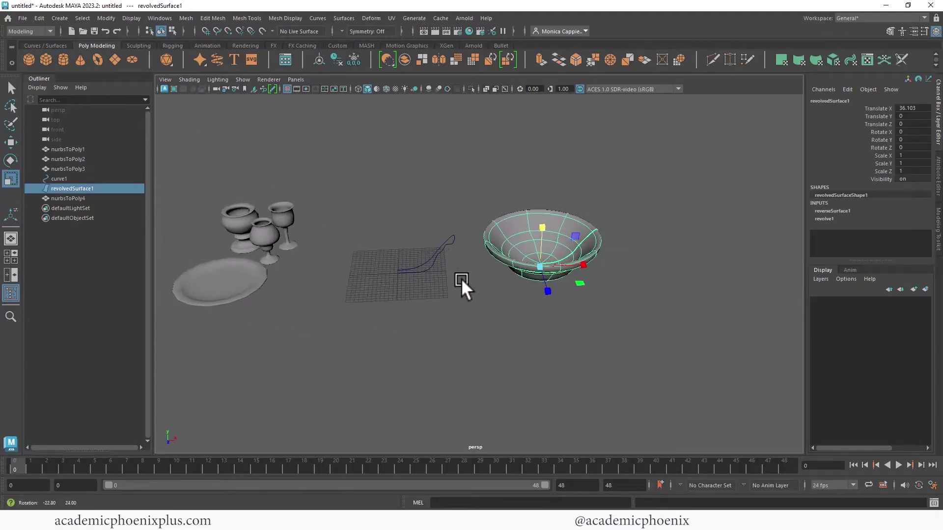
left_click(190, 19)
mouse_move(178, 261)
left_click(274, 252)
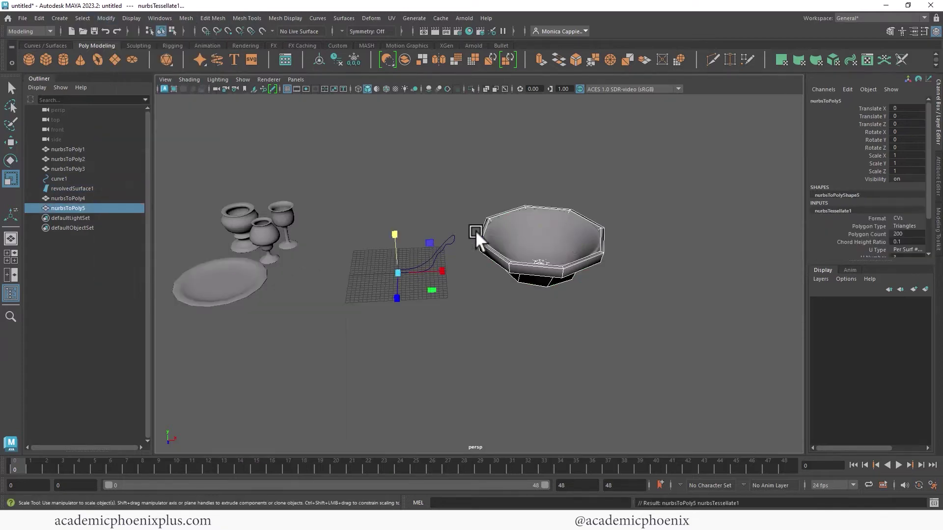
Move the polygon bowl to about -108 on X, beside the goblets and dish, and smooth it with one division.
left_click_drag(476, 230, 349, 273, "alt")
key("w")
left_click(187, 19)
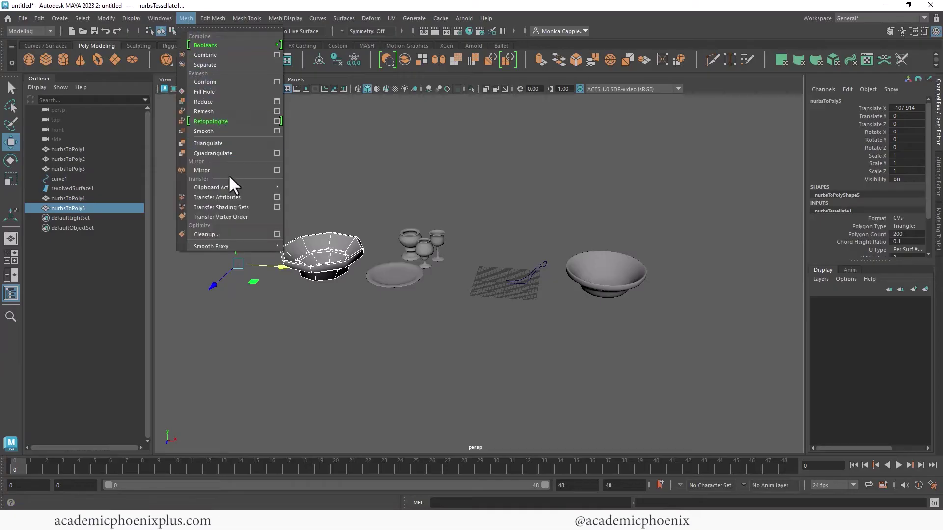
left_click(219, 131)
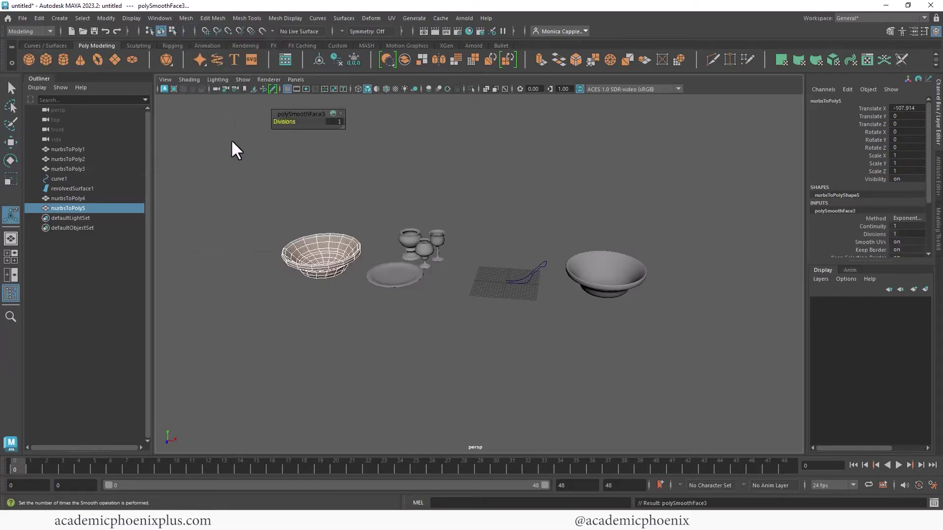
Delete the polygon bowl's construction history and freeze its transformations.
left_click(288, 212)
left_click(314, 249)
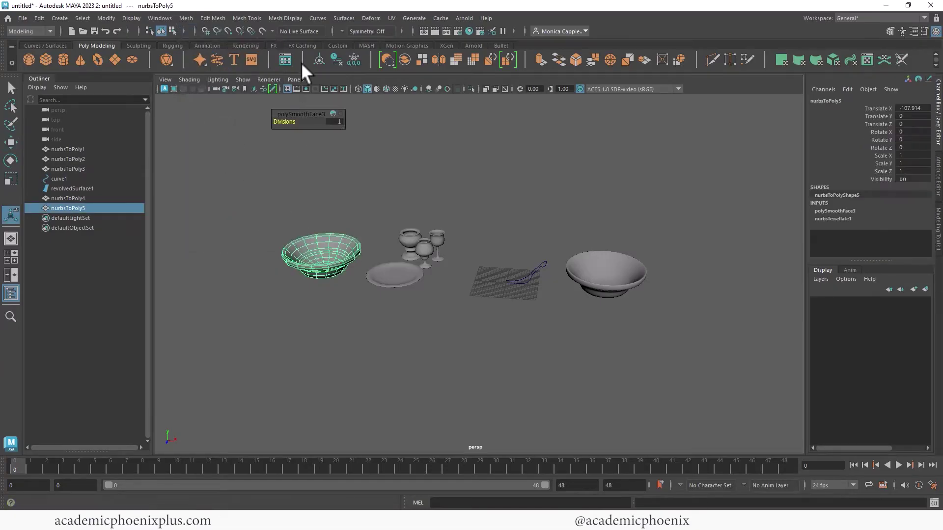
left_click(336, 59)
Scale the polygon bowl uniformly to about 0.576 and move it onto the dish in front of the goblets.
right_click_drag(356, 168, 574, 210, "alt")
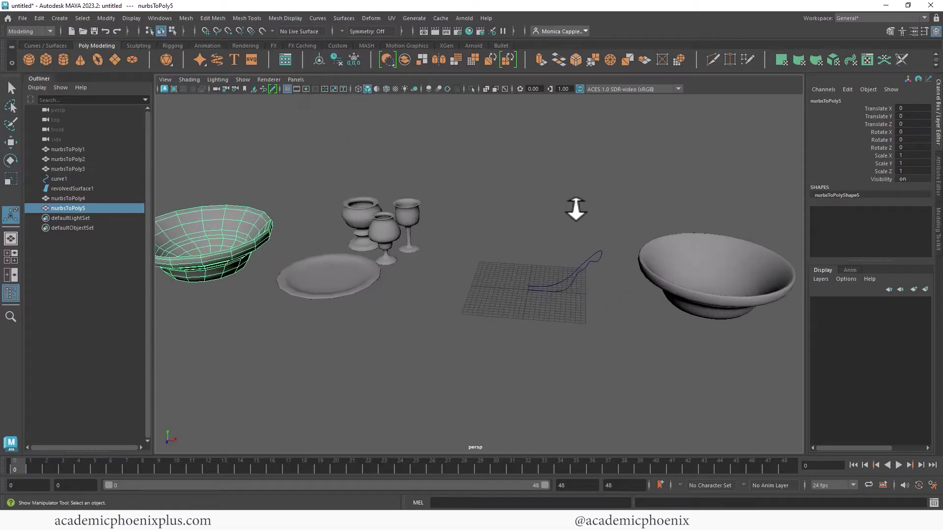
middle_click_drag(226, 269, 272, 270, "alt")
key("r")
left_click_drag(245, 250, 206, 252)
key("w")
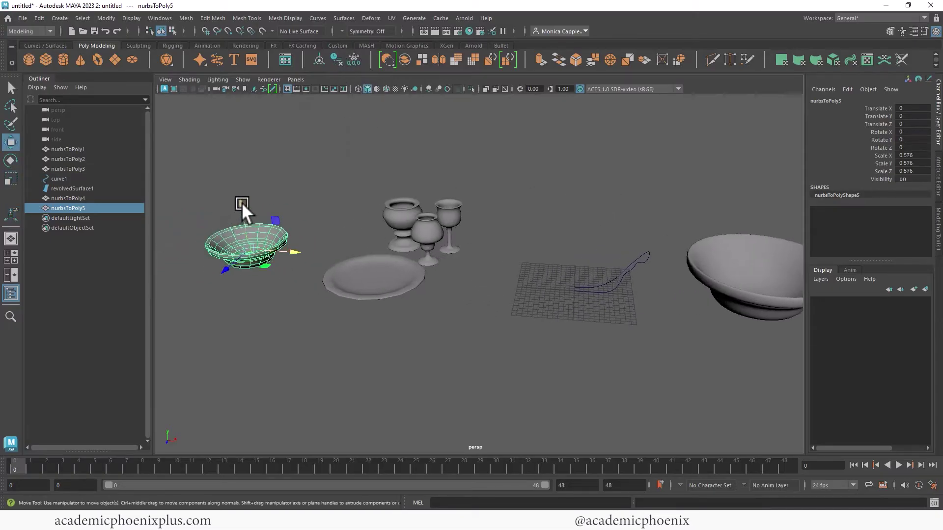
left_click_drag(253, 227, 414, 276)
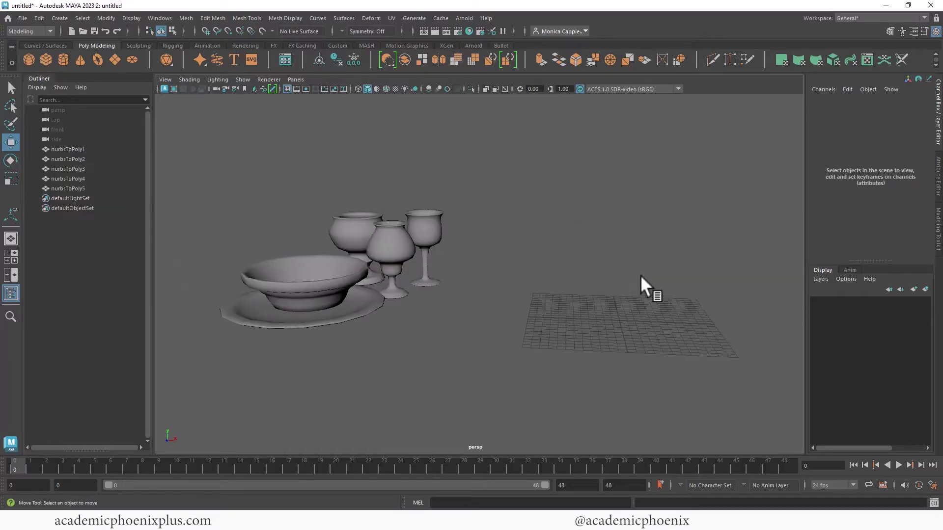
Move the vase reference image plane backward along Z, away from the grid's centre.
middle_click_drag(579, 268, 490, 288, "alt")
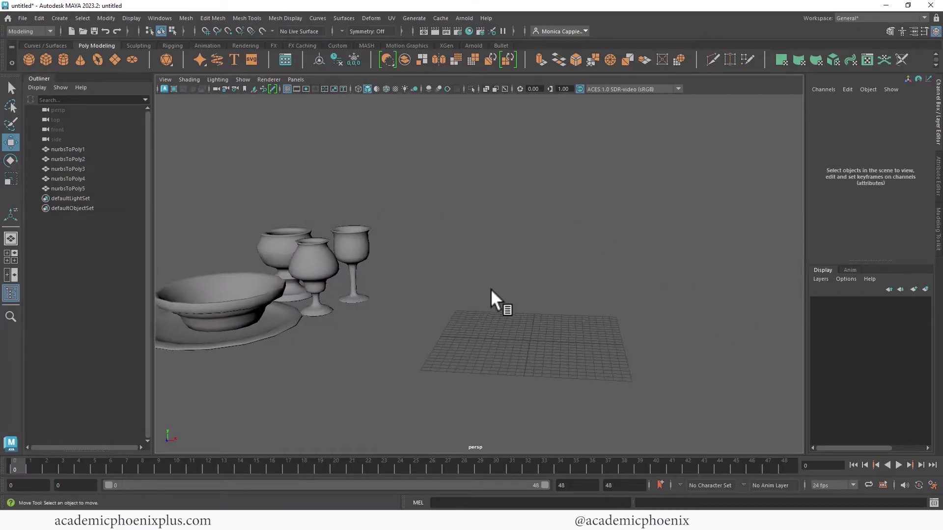
left_click_drag(490, 288, 507, 287, "alt")
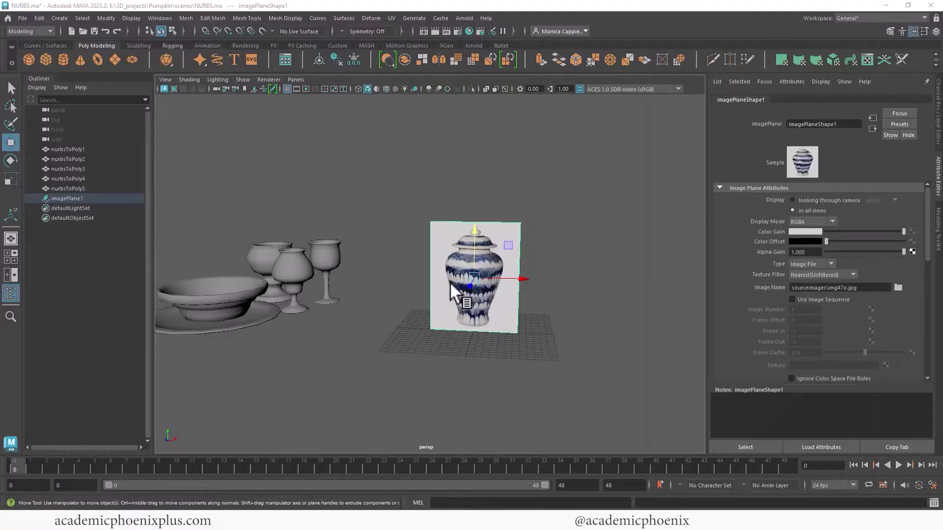
left_click_drag(449, 281, 402, 289, "alt")
left_click(59, 19)
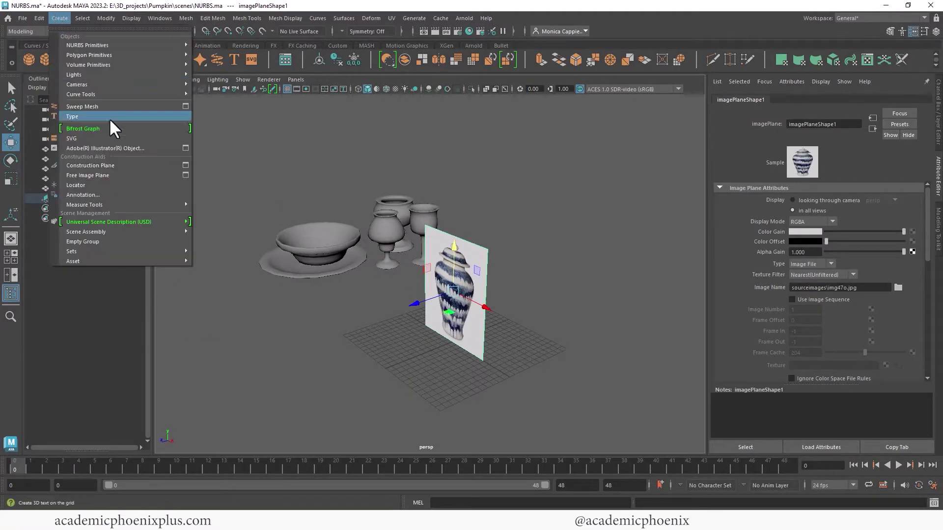
left_click(548, 234)
left_click_drag(417, 298, 550, 306, "alt")
Start an EP curve in the front view at the vase's bottom centre and trace the right side of its foot.
key("space")
key("space")
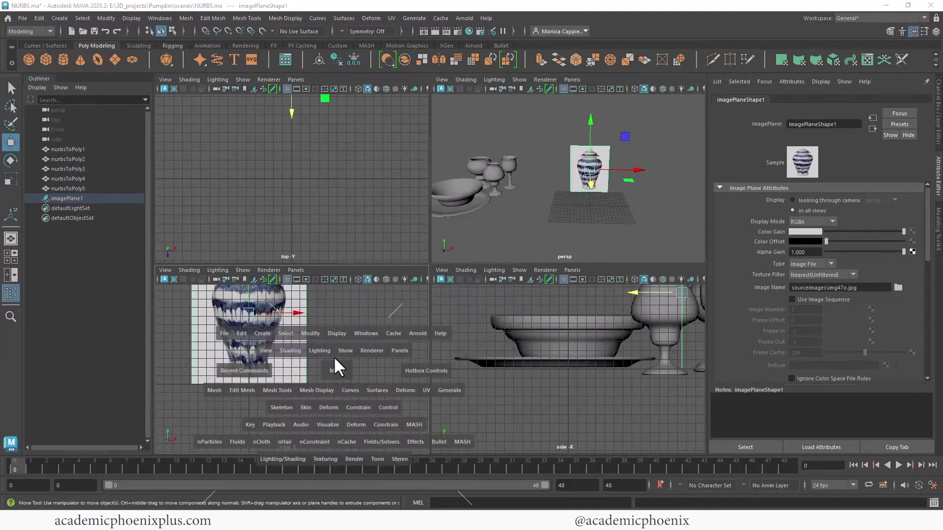
middle_click_drag(514, 248, 534, 347, "alt")
left_click(536, 346)
right_click_drag(574, 303, 586, 302, "alt")
scroll(586, 302, "up", 1)
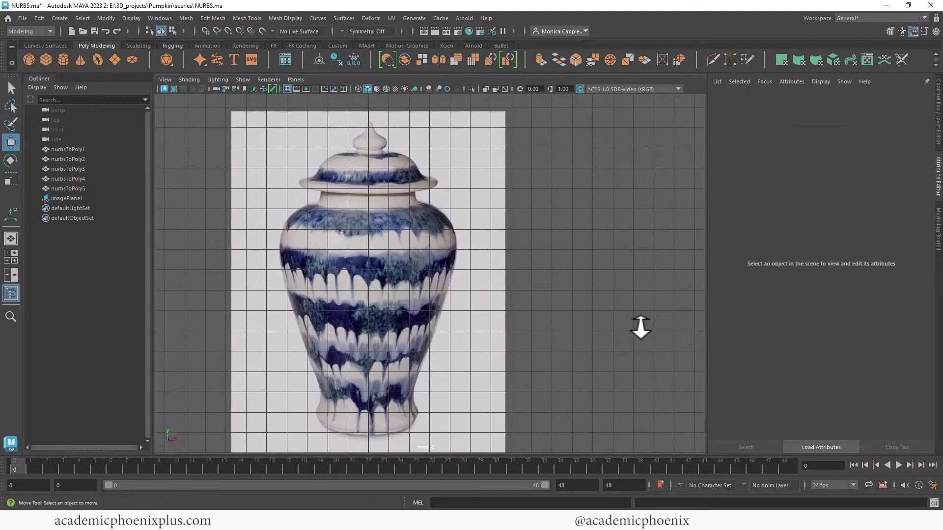
left_click(59, 18)
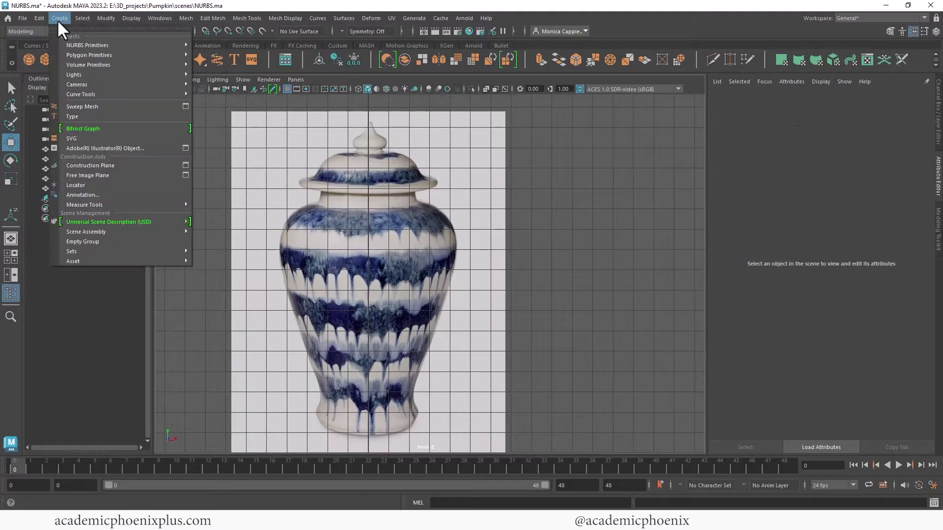
mouse_move(98, 94)
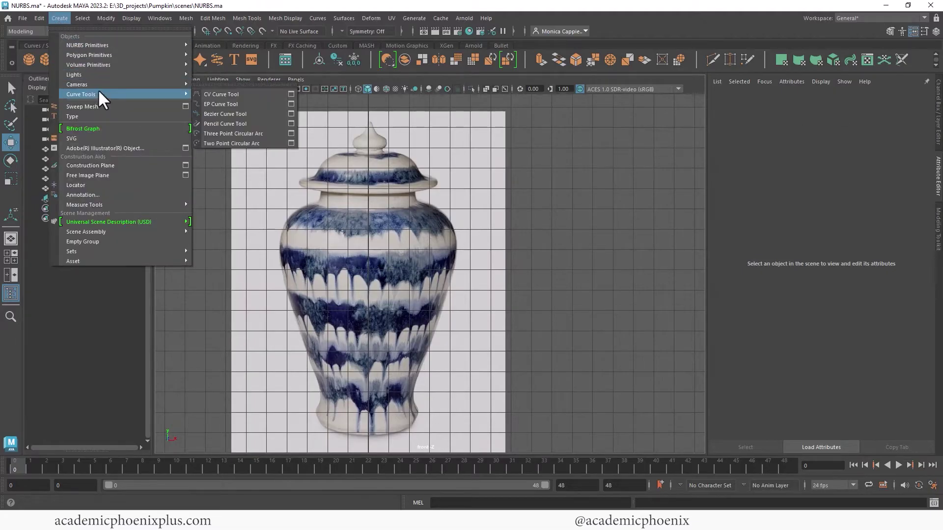
left_click(263, 102)
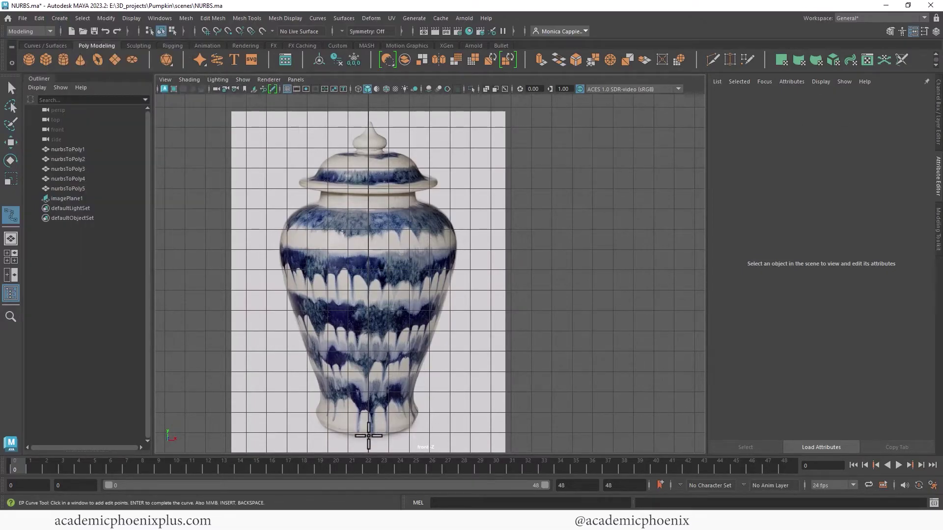
left_click(369, 435)
left_click(398, 434)
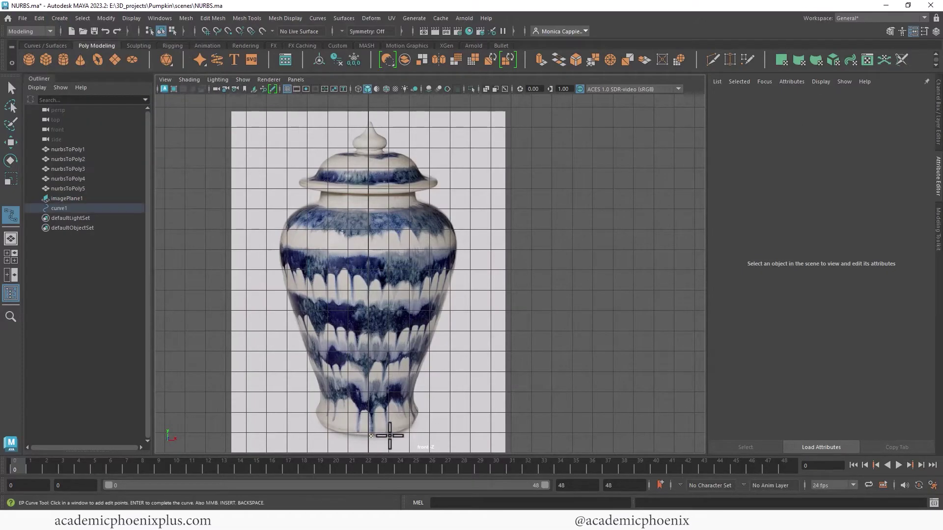
left_click(418, 417)
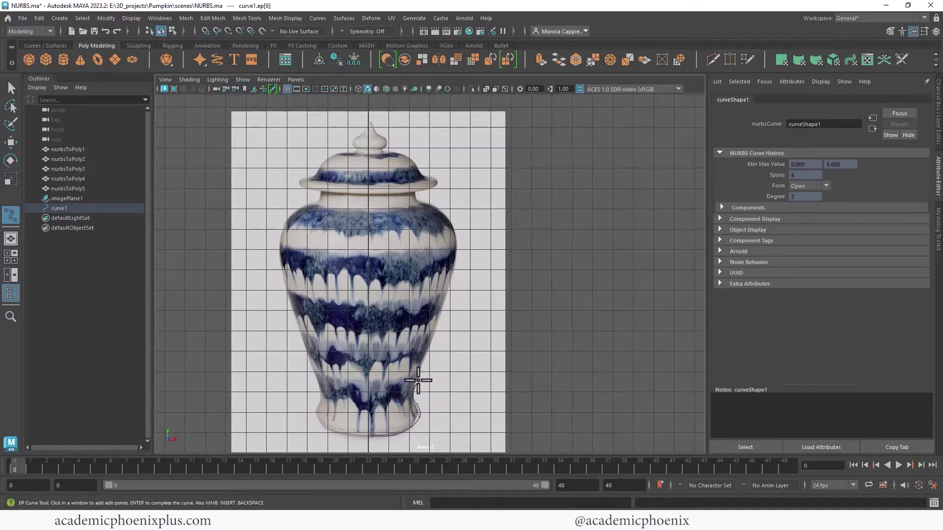
Continue the EP curve up the vase's body, around the shoulder and along the neck to the lid.
left_click(433, 344)
left_click_drag(439, 325, 452, 223)
left_click(442, 210)
left_click(424, 203)
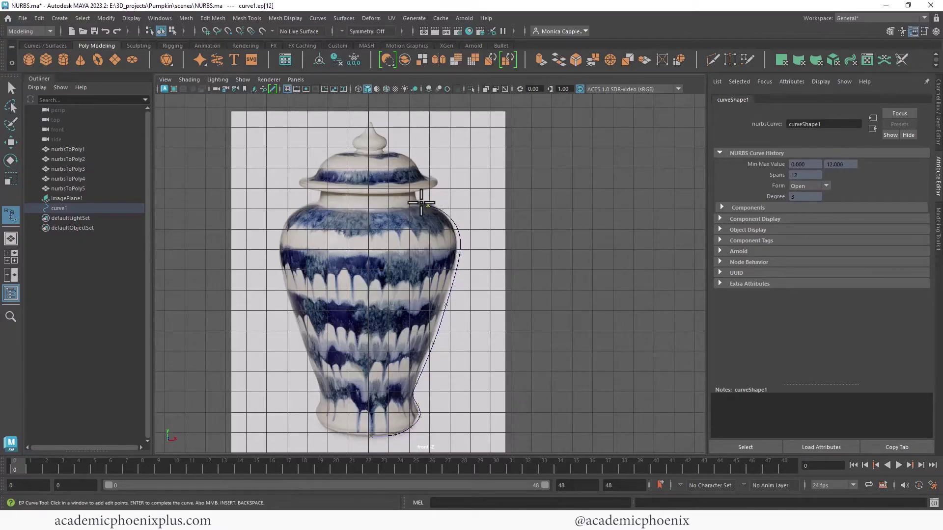
left_click(417, 201)
left_click(417, 199)
left_click(415, 194)
left_click(416, 193)
Trace the lid's protruding rim with further edit points, out around its edge and back to the dome.
left_click(426, 190)
left_click(439, 184)
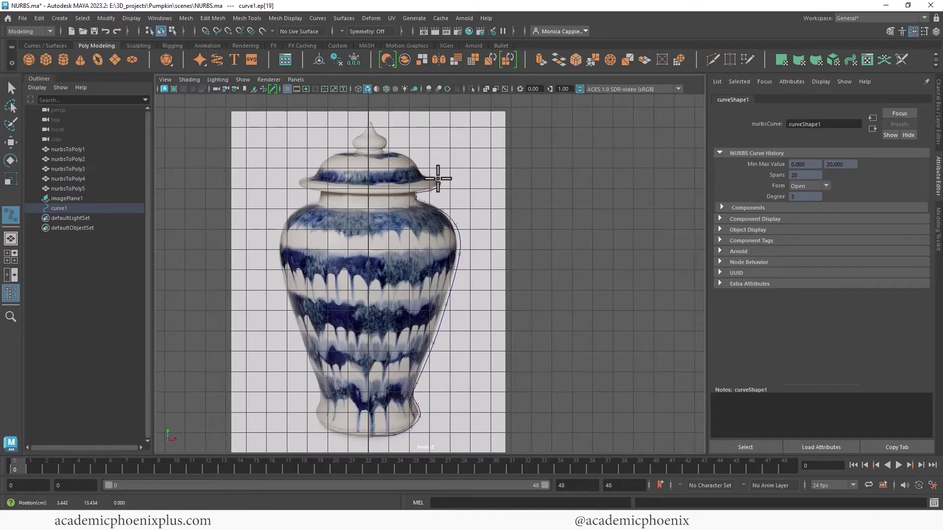
left_click(437, 177)
left_click(428, 175)
left_click(419, 171)
left_click(416, 169)
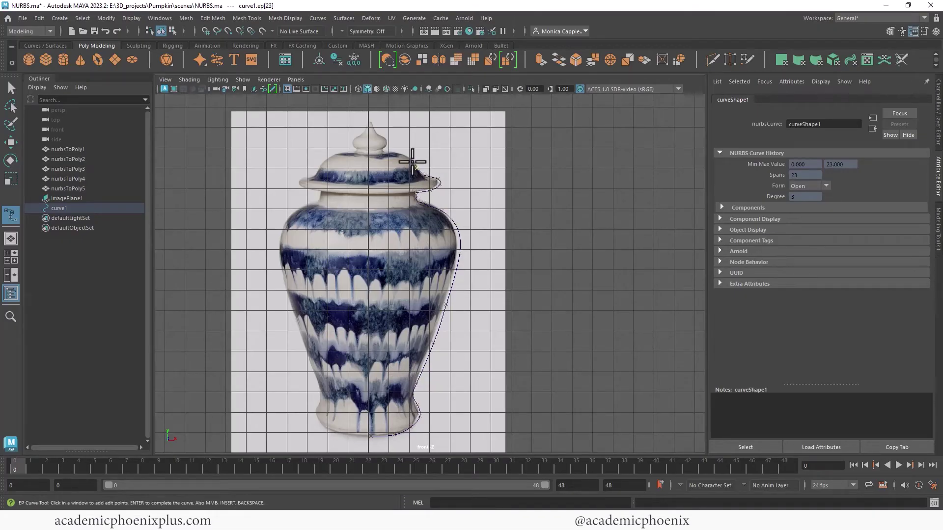
Trace the lid's dome with edit points up to the base of the knob.
left_click(410, 163)
left_click(406, 156)
left_click(395, 154)
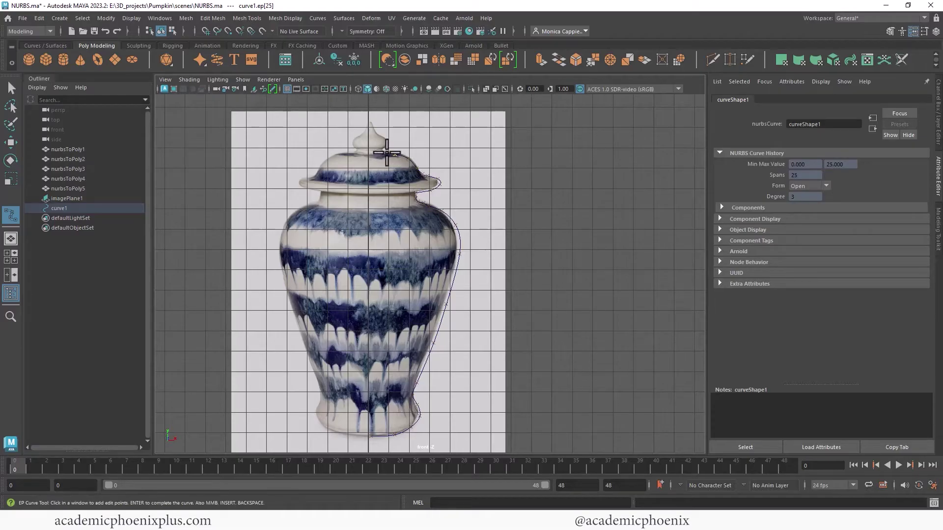
Trace the lid's knob up to its pointed tip, redo the last misplaced point, and finish the EP curve.
left_click(383, 147)
left_click(386, 143)
left_click(380, 136)
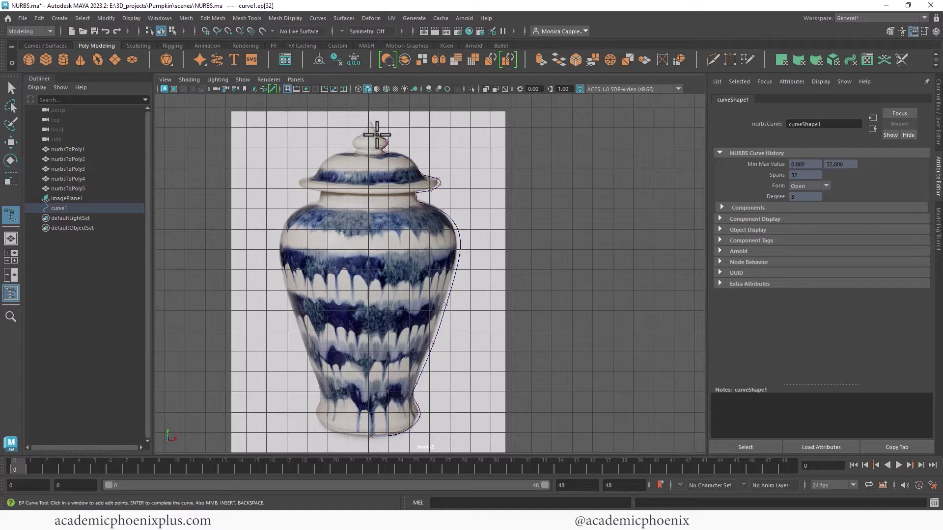
left_click(376, 134)
left_click(373, 126)
key("ctrl+z")
left_click(366, 126)
key("Return")
Show the profile curve's control vertices and move those around the lid's knob to fit the reference image.
key("w")
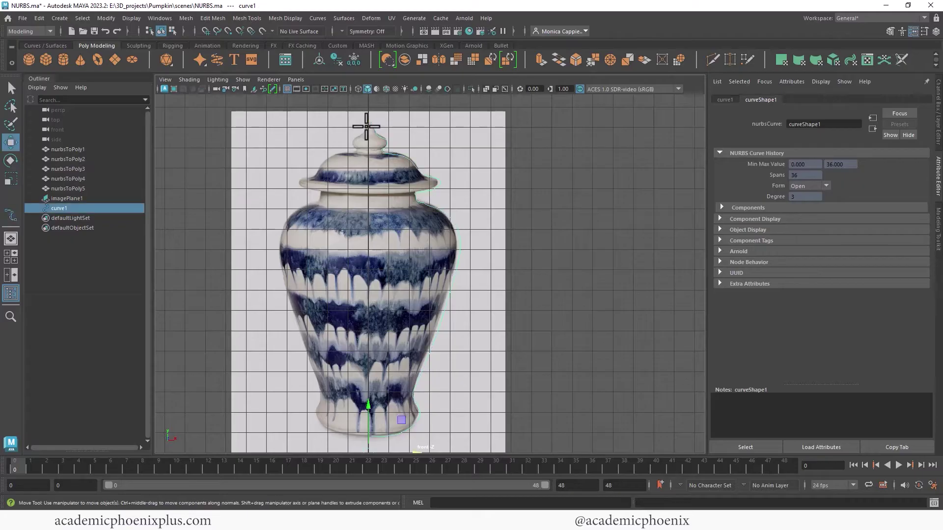
right_click(441, 216)
right_click_drag(405, 210, 390, 209)
scroll(600, 285, "up", 6)
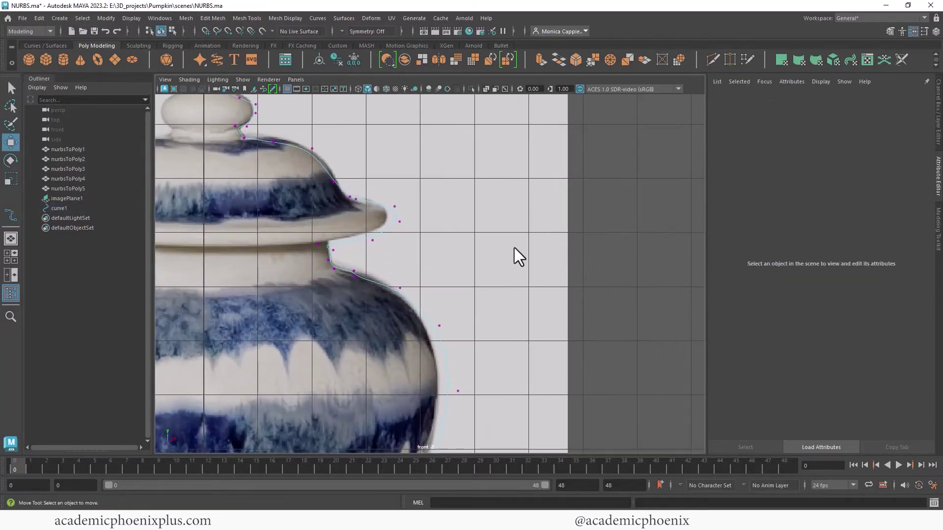
left_click(394, 182)
left_click_drag(392, 181, 356, 166)
left_click(354, 174)
middle_click_drag(320, 122, 328, 140, "alt")
left_click(329, 146)
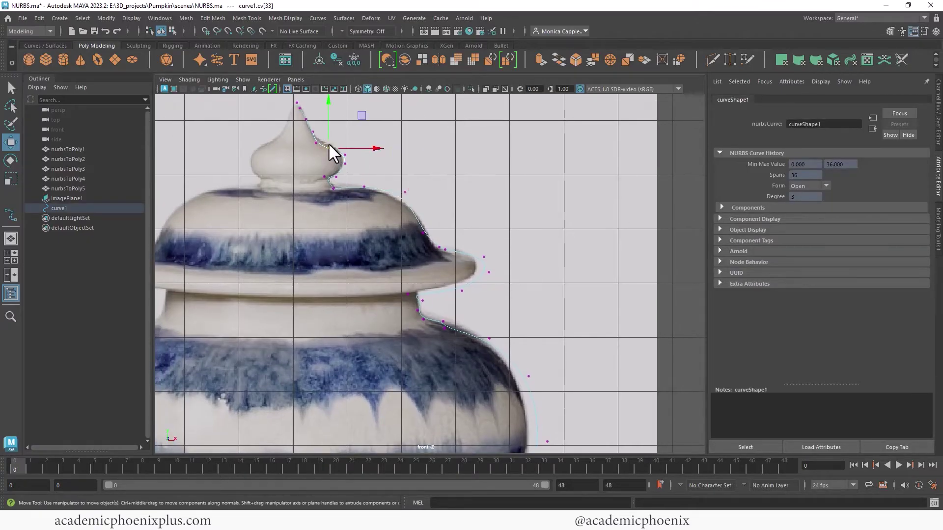
left_click_drag(328, 145, 342, 167)
left_click(315, 145)
left_click(344, 164)
Fit the control vertices at the lid's rim and neck to the image and remove one surplus vertex.
middle_click_drag(446, 276, 444, 207, "alt")
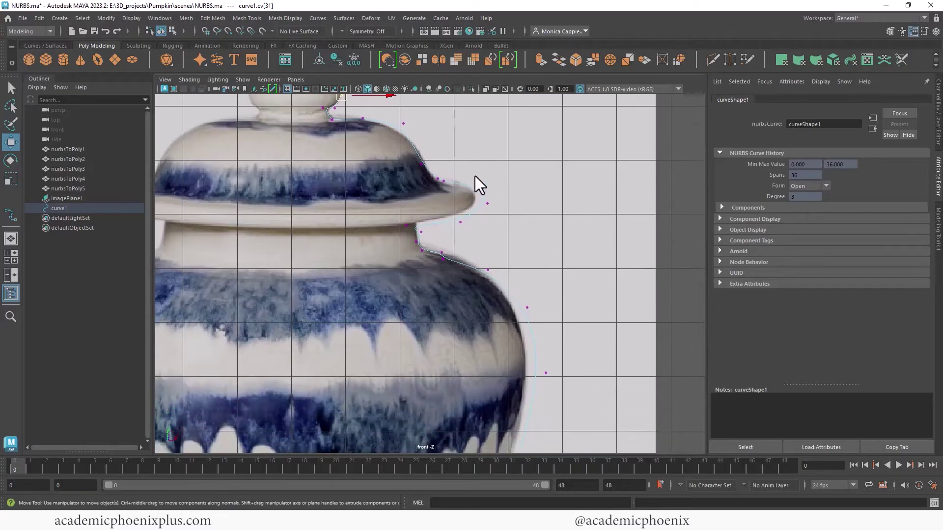
left_click_drag(489, 198, 419, 232)
left_click(407, 225)
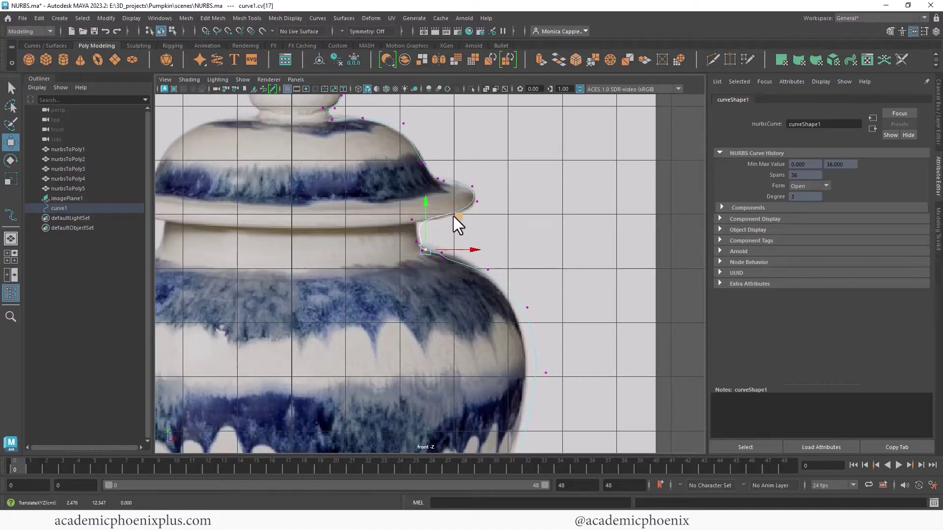
left_click_drag(456, 211, 454, 215)
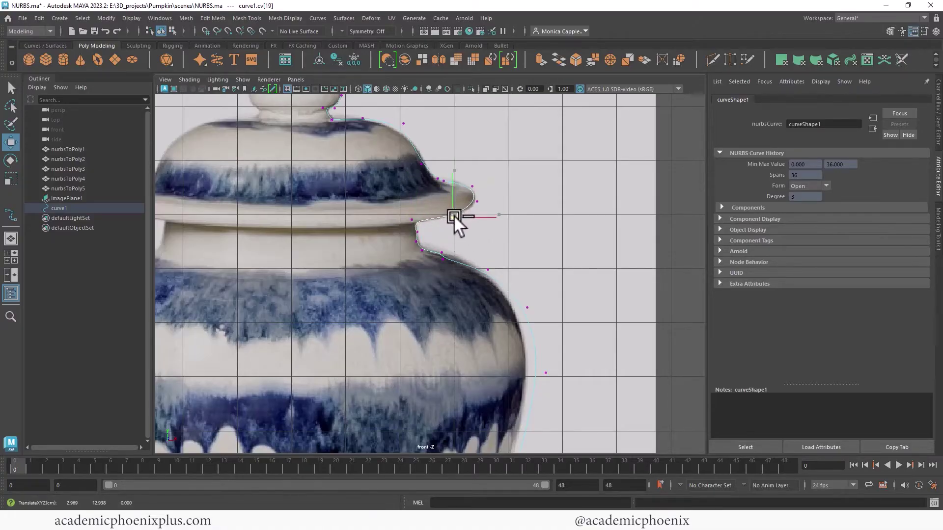
middle_click_drag(508, 267, 518, 240, "alt")
left_click(460, 234)
left_click(460, 234)
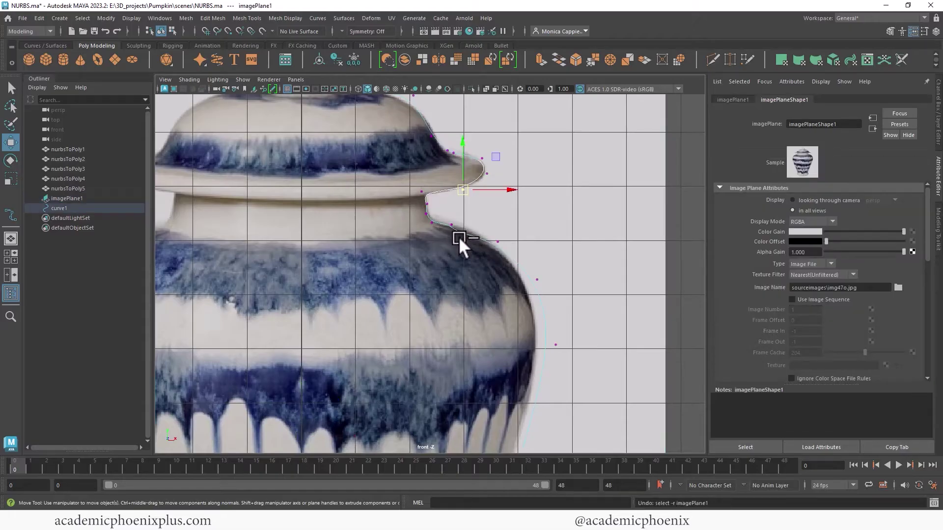
key("F8")
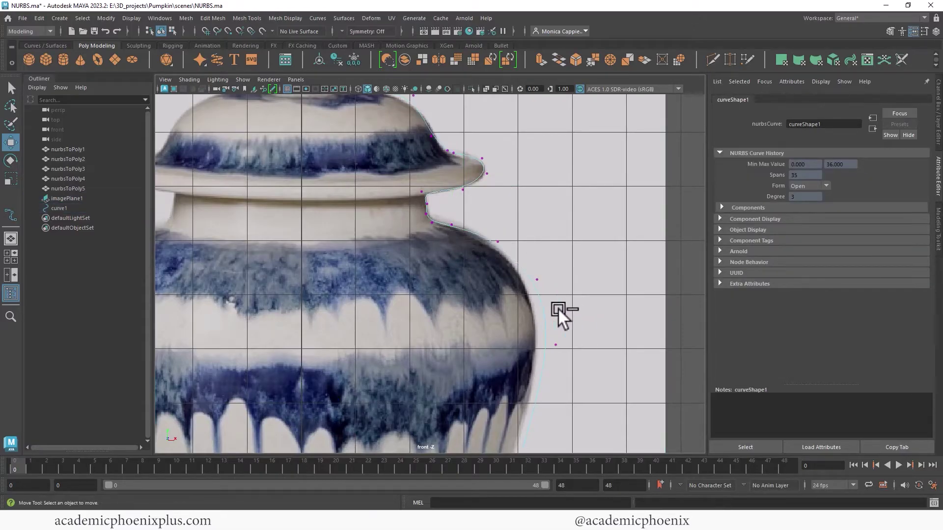
Move the control vertices from the shoulder down the tapered body onto the vase's outline.
middle_click_drag(558, 307, 554, 280, "alt")
left_click_drag(541, 237, 538, 239)
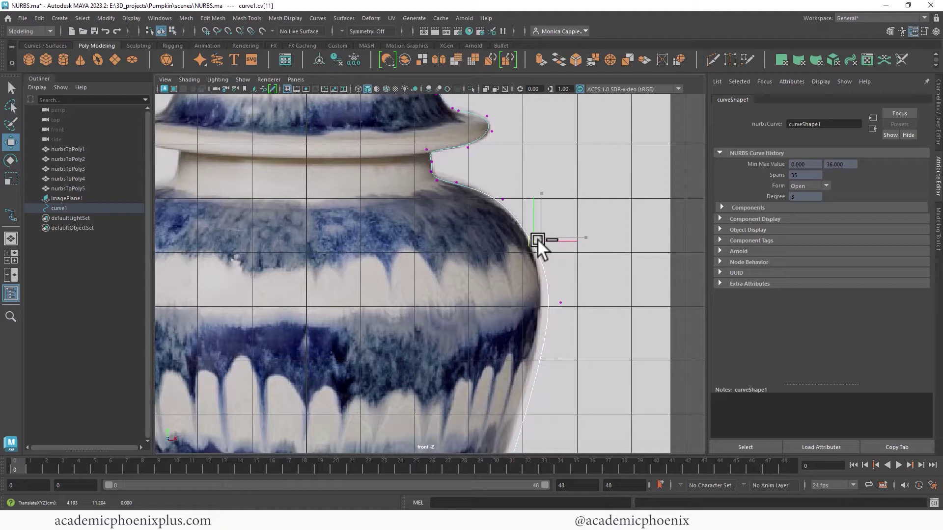
middle_click_drag(578, 297, 579, 151, "alt")
left_click_drag(538, 265, 534, 263)
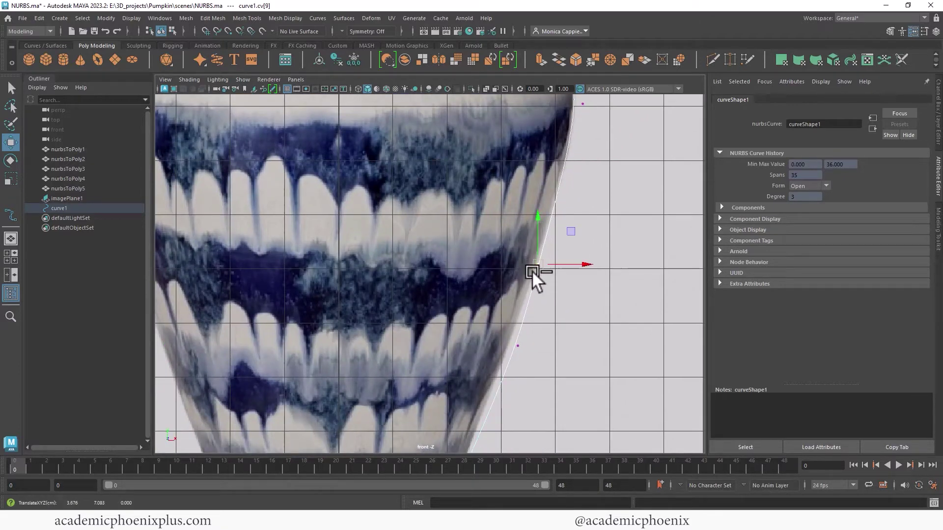
middle_click_drag(505, 339, 515, 258, "alt")
mouse_move(516, 255)
left_mouse_down()
mouse_move(538, 276)
mouse_move(517, 264)
left_mouse_up()
middle_click_drag(502, 299, 546, 188, "alt")
left_click_drag(522, 291, 523, 252)
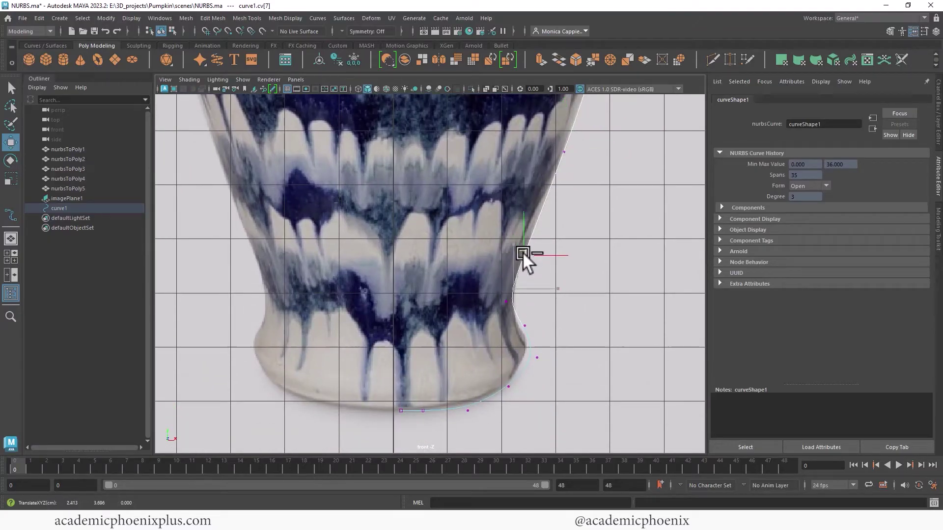
Adjust the control vertices at the vase's narrow waist and flared foot to match the image's outline.
left_click(505, 301)
left_click(524, 326)
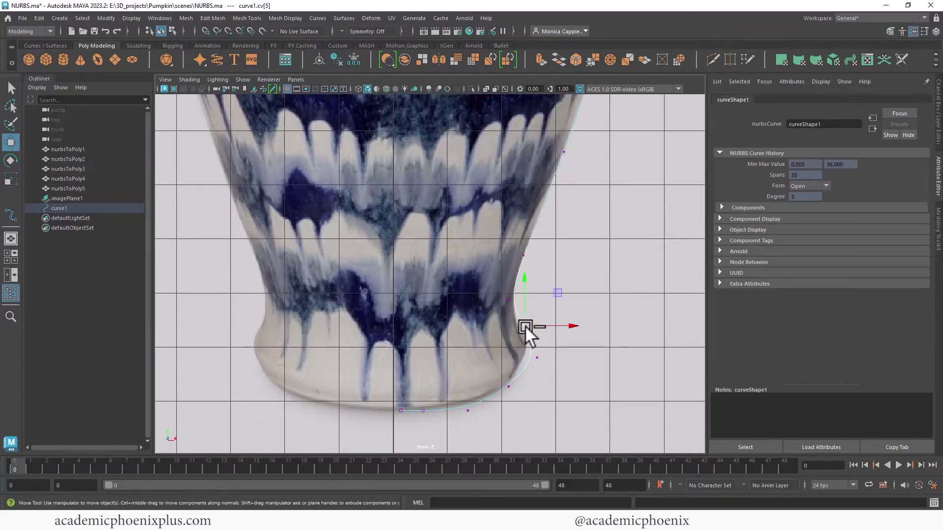
left_click_drag(524, 325, 519, 322)
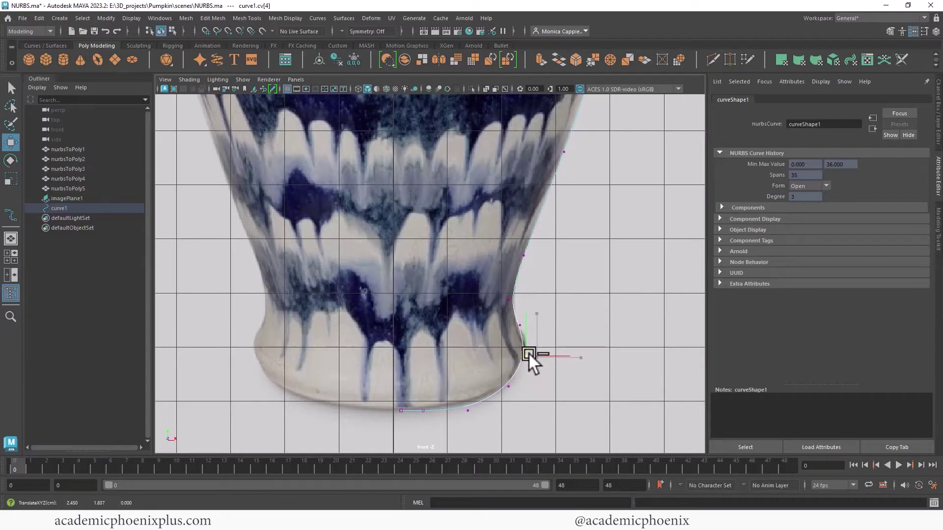
left_click(530, 353)
Return to the perspective view and select the whole vase profile curve in object mode.
right_click(482, 275)
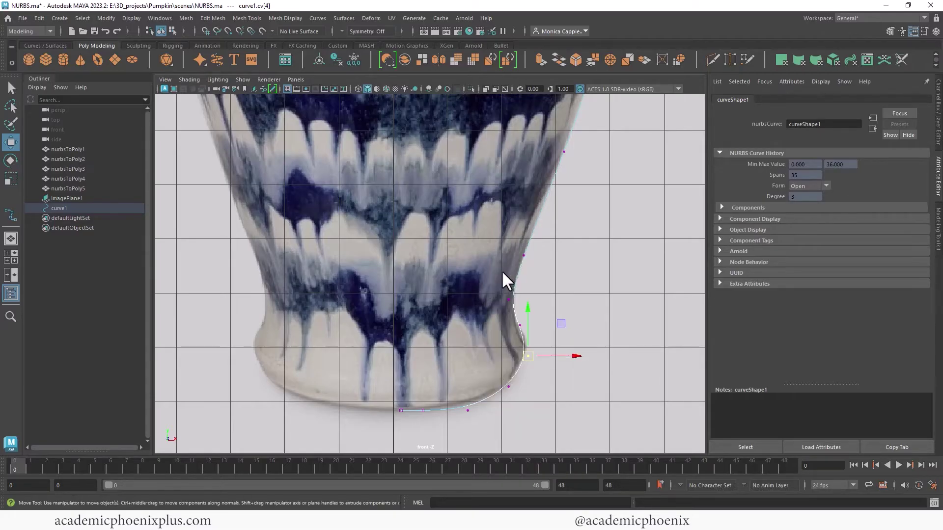
key("space")
key("space")
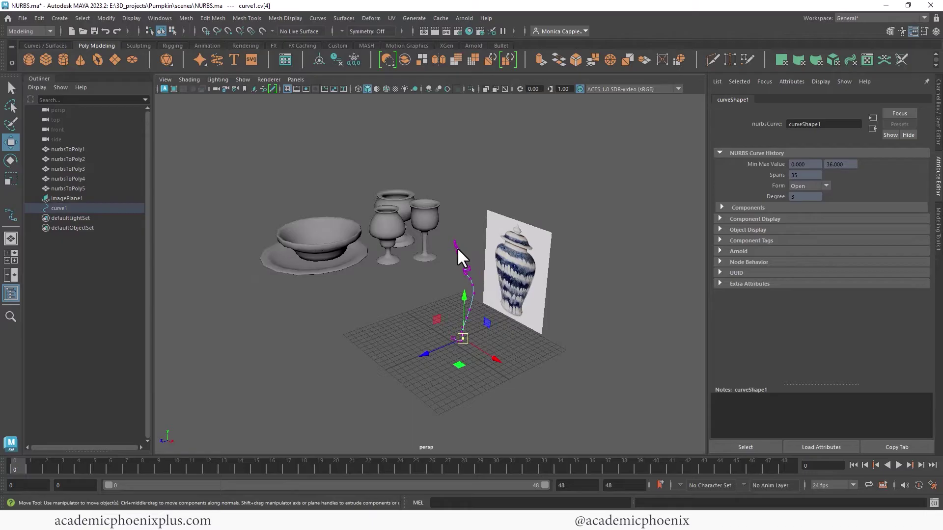
right_click_drag(456, 247, 491, 233)
right_click_drag(538, 303, 583, 334, "alt")
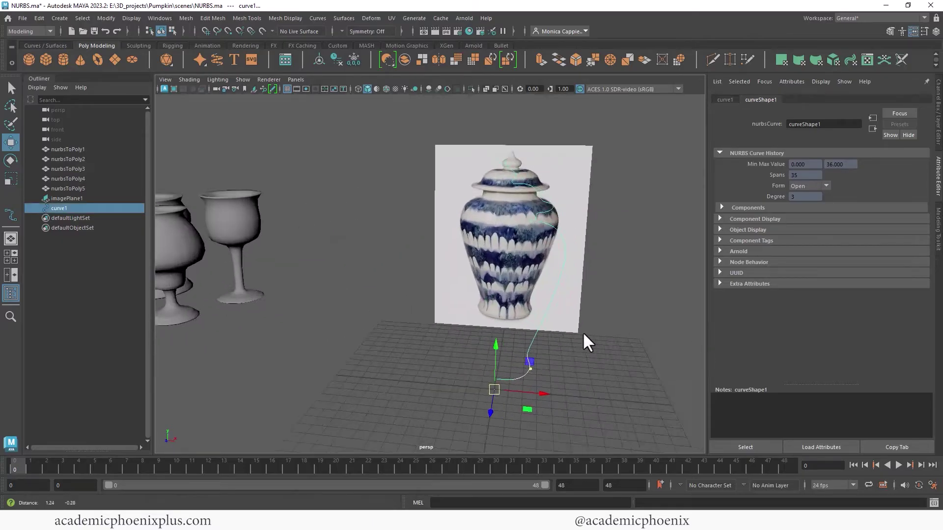
Check the vase profile curve's pivot and revolve the curve into a NURBS surface.
middle_click_drag(583, 334, 539, 300, "alt")
left_click(570, 341)
left_click_drag(571, 342, 505, 348, "alt")
left_click(449, 345)
left_click_drag(448, 345, 493, 314, "alt")
key("d")
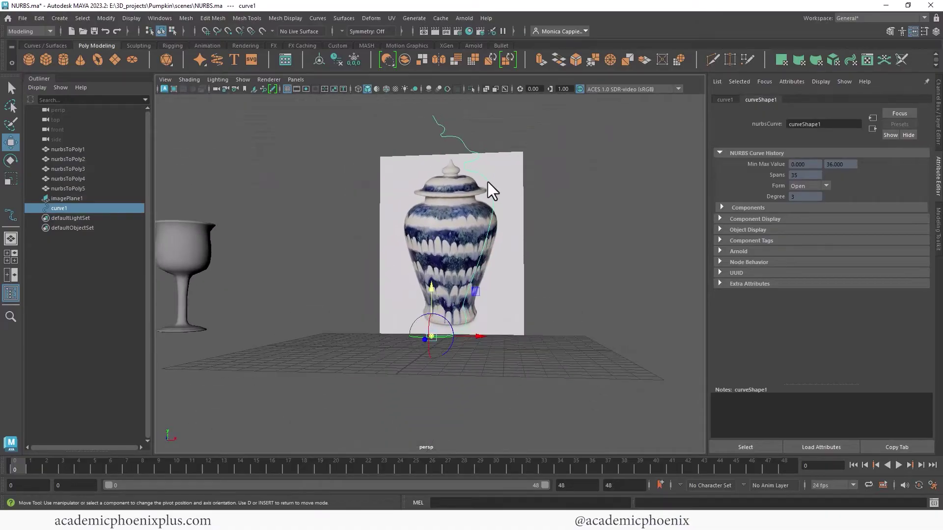
key("d")
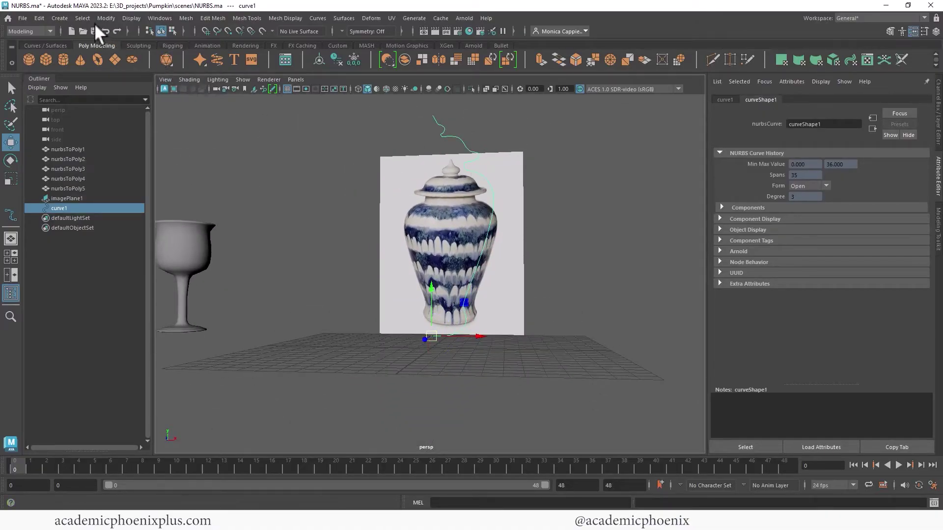
left_click(346, 17)
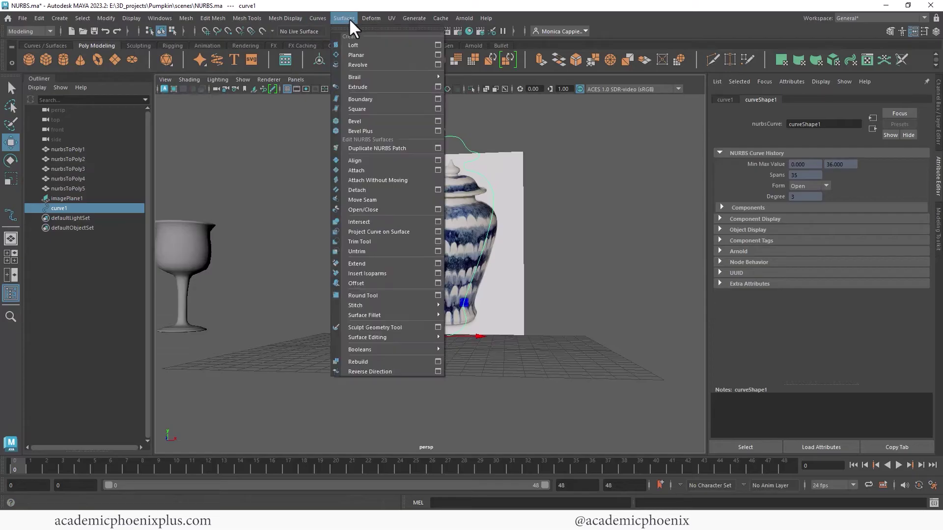
left_click(364, 50)
Move the revolved vase sideways along X, clear of its profile curve and the reference image.
left_click_drag(510, 220, 456, 246, "alt")
left_click(455, 245)
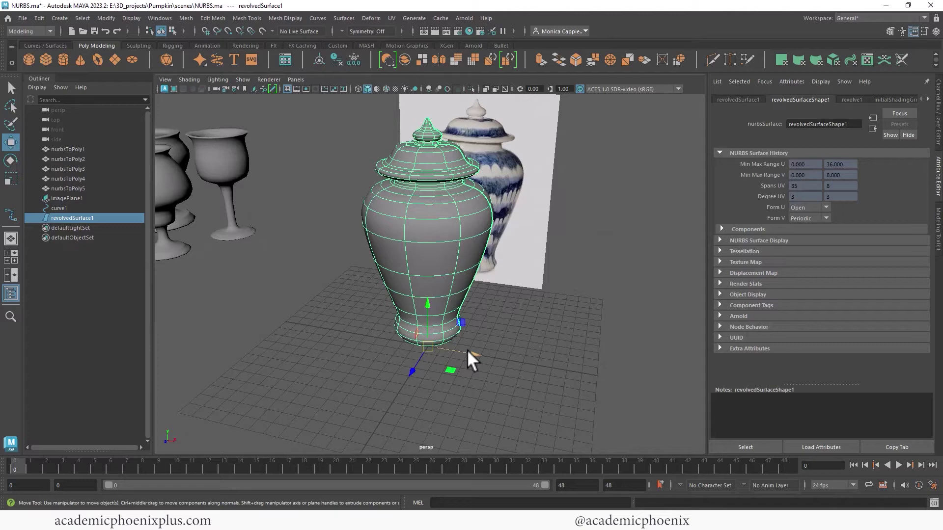
left_click_drag(467, 350, 363, 337)
left_click_drag(559, 206, 485, 149, "alt")
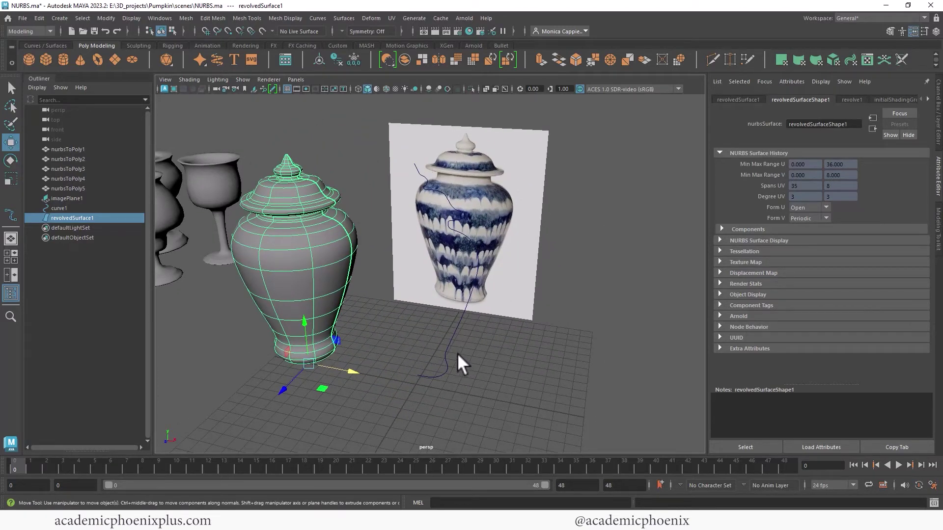
Raise the control vertices at the profile curve's bottom end to flatten and recess the vase's base.
left_click_drag(457, 352, 320, 265, "alt")
left_click_drag(348, 232, 499, 295, "alt")
right_click_drag(499, 294, 587, 347, "alt")
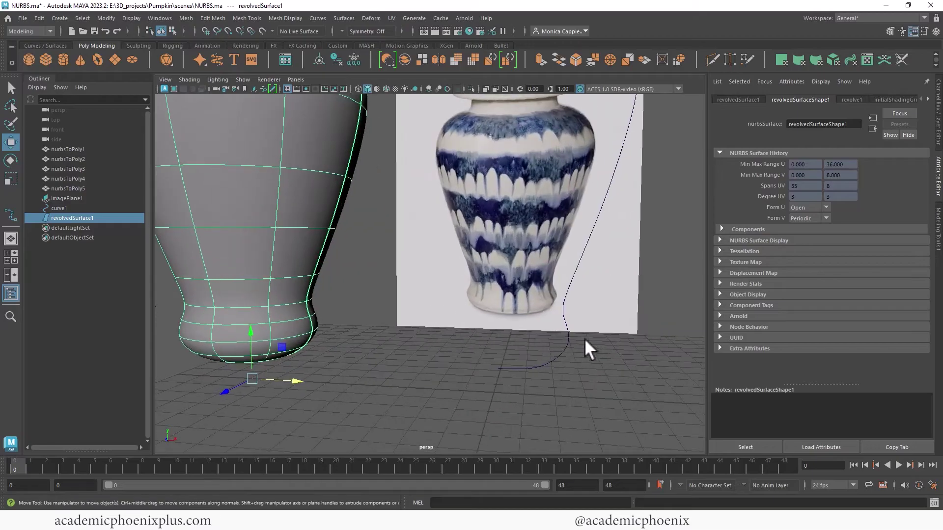
left_click(532, 368)
right_click_drag(525, 369, 474, 311)
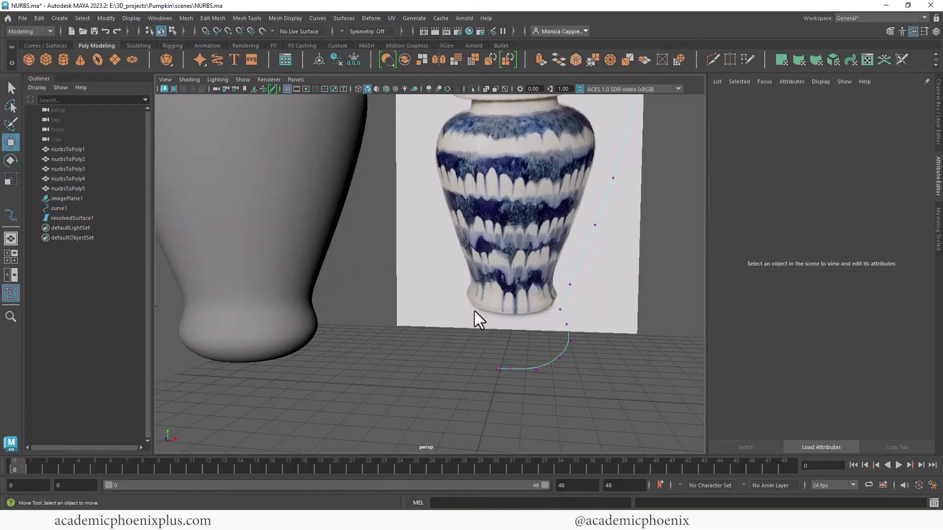
left_click_drag(475, 312, 474, 329, "alt")
left_click(520, 375)
left_click_drag(534, 380, 447, 336)
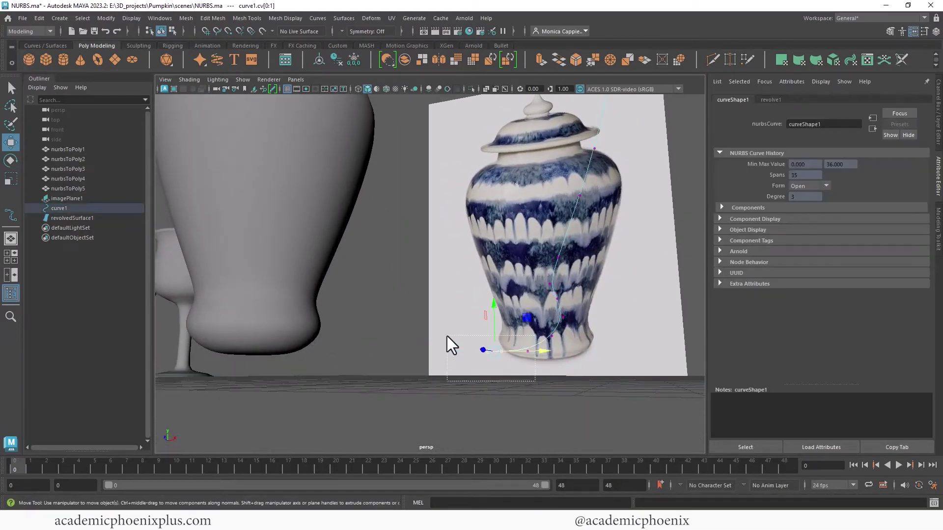
mouse_move(506, 309)
left_mouse_down()
mouse_move(505, 286)
mouse_move(506, 296)
left_mouse_up()
left_click_drag(457, 322, 467, 328)
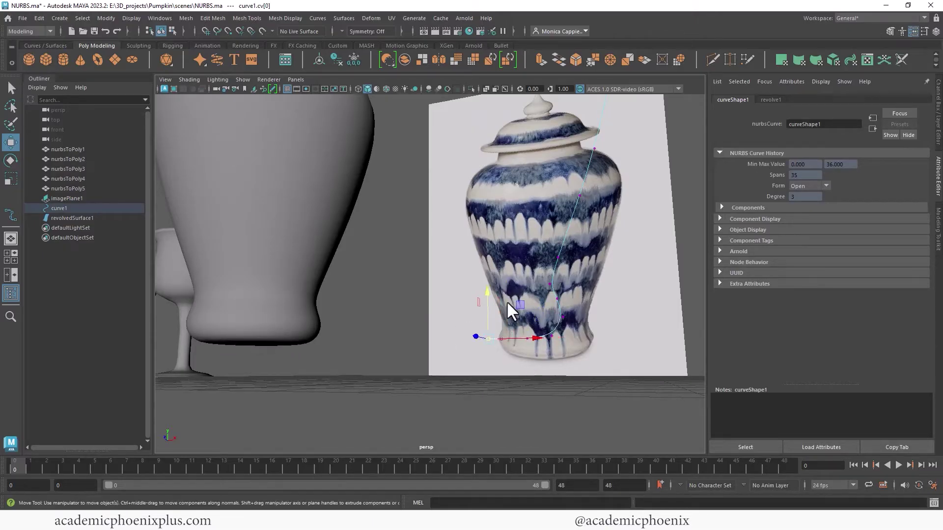
left_click_drag(487, 292, 484, 295)
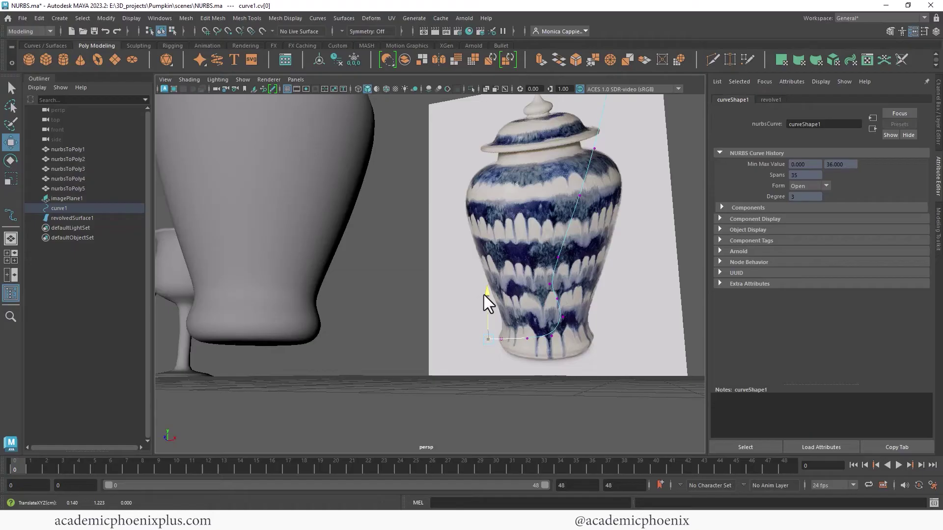
Convert the revolved vase surface to a polygon mesh and move the mesh along X beside the original.
right_click_drag(339, 249, 388, 208)
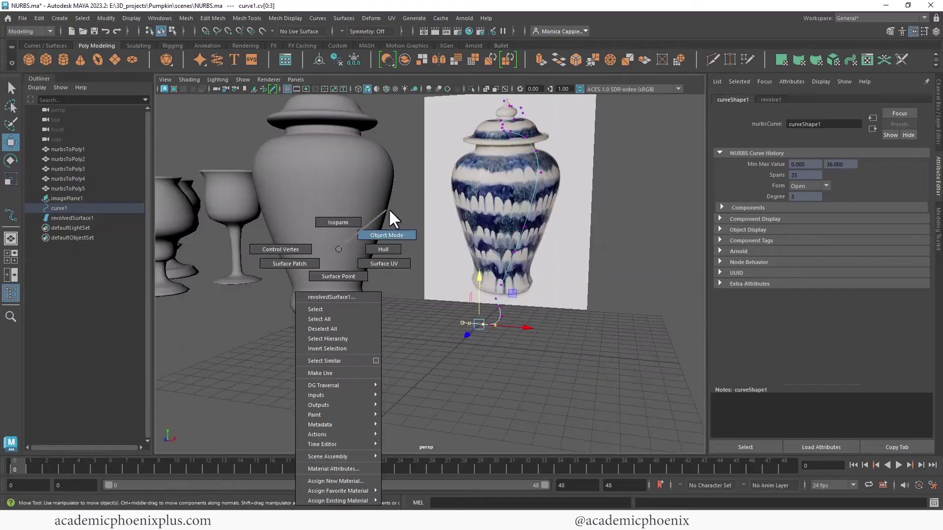
left_click(449, 274)
scroll(442, 276, "down", 5)
left_click_drag(437, 276, 432, 319, "alt")
left_click(392, 285)
left_click(106, 18)
mouse_move(208, 261)
left_click(251, 258)
scroll(437, 272, "down", 3)
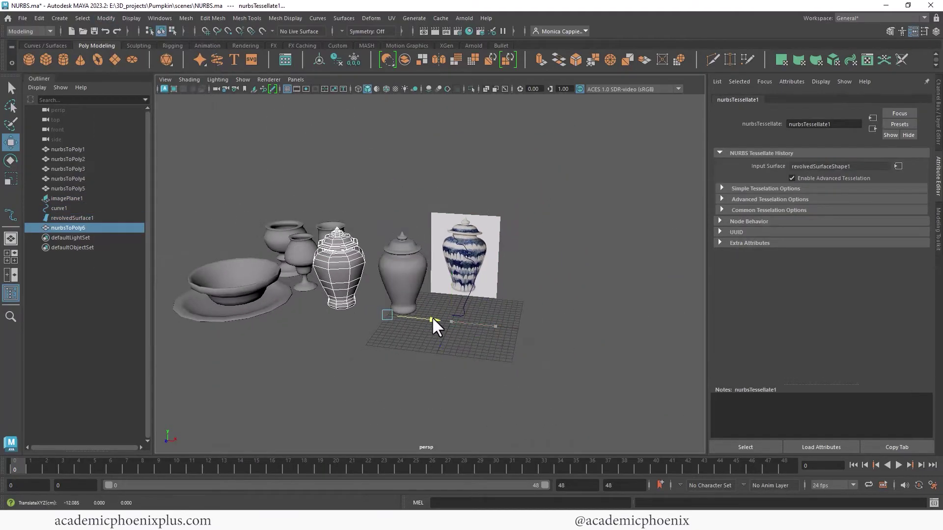
Smooth the polygon vase with one division, delete its history and freeze its transformations.
left_click(185, 18)
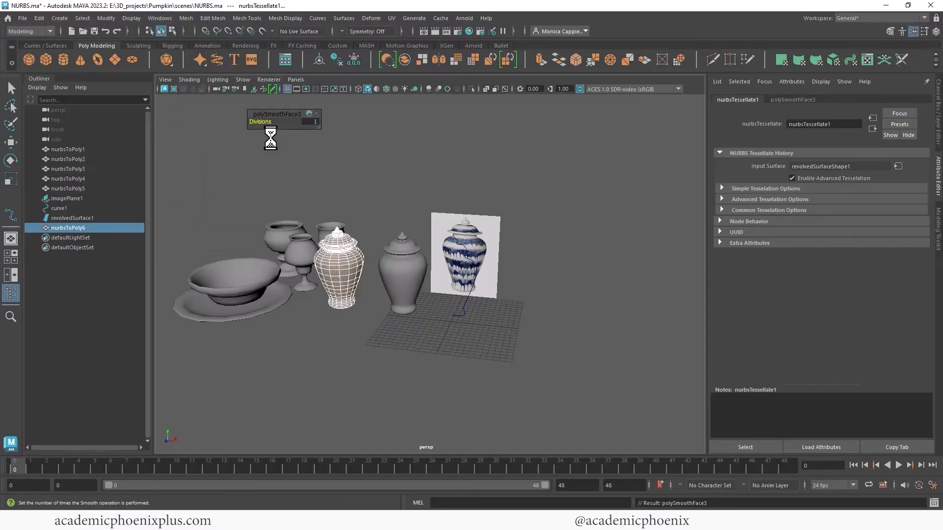
middle_click_drag(330, 180, 394, 170, "alt")
key("w")
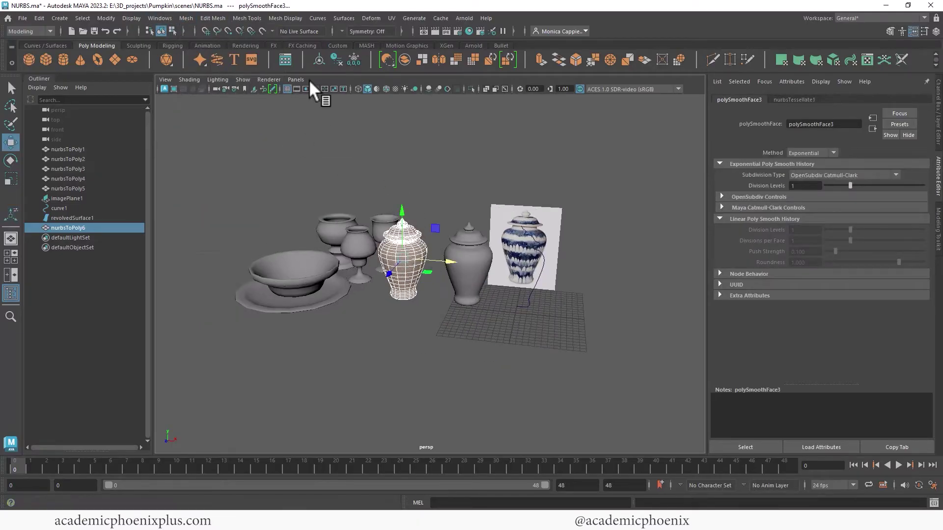
left_click(335, 59)
left_click(353, 59)
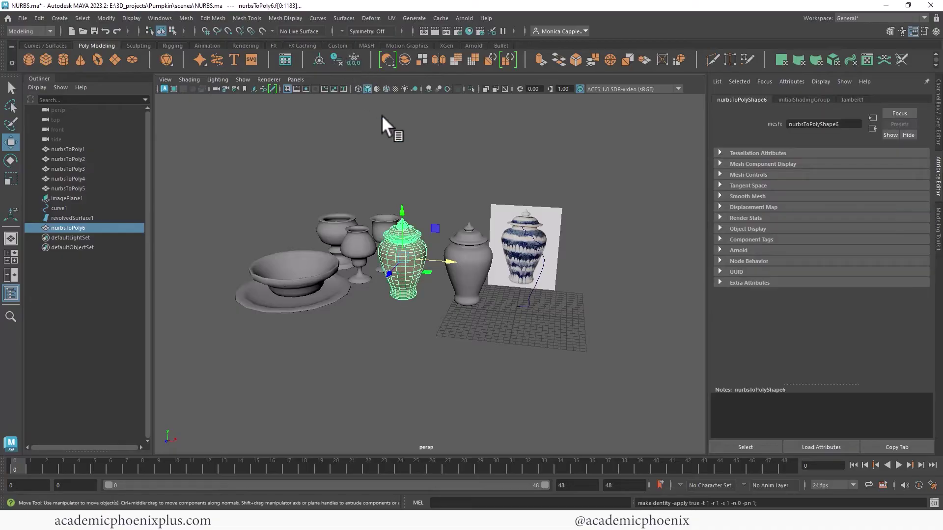
Select the polygon vase as an object and move it to the far side of the dish and bowl.
left_click(469, 196)
left_click(412, 271)
left_click_drag(450, 264, 255, 233)
key("f")
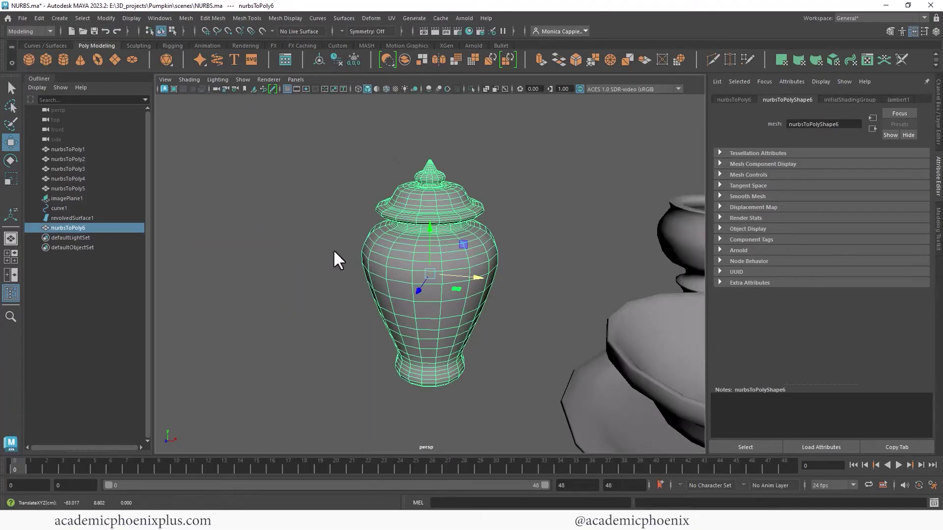
Examine the smoothed vase's topology from several angles and distances.
left_click(532, 246)
left_click_drag(532, 246, 445, 244, "alt")
left_click(445, 245)
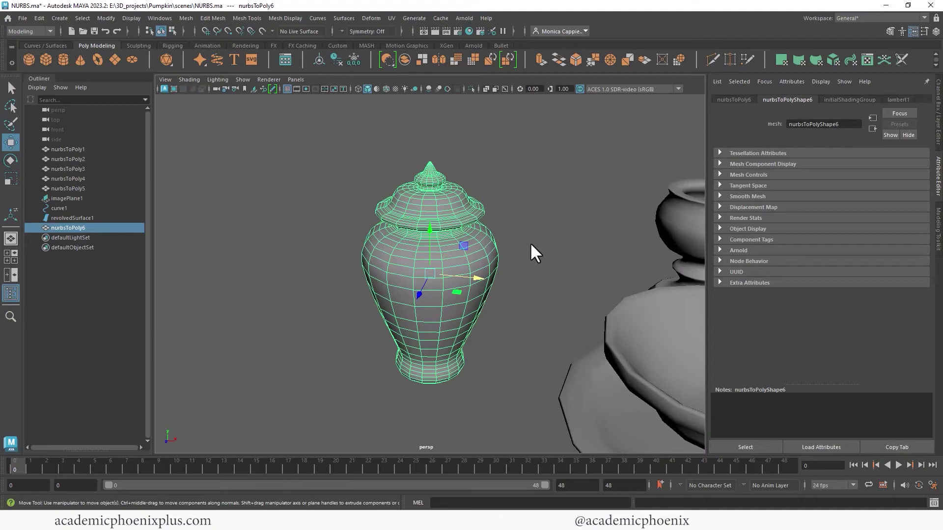
left_click_drag(530, 252, 495, 268, "alt")
right_click_drag(495, 268, 342, 221, "alt")
left_click_drag(525, 245, 523, 289, "alt")
middle_click_drag(337, 245, 473, 275, "alt")
right_click_drag(473, 276, 499, 270, "alt")
left_click_drag(499, 270, 436, 251, "alt")
right_click_drag(436, 250, 210, 26, "alt")
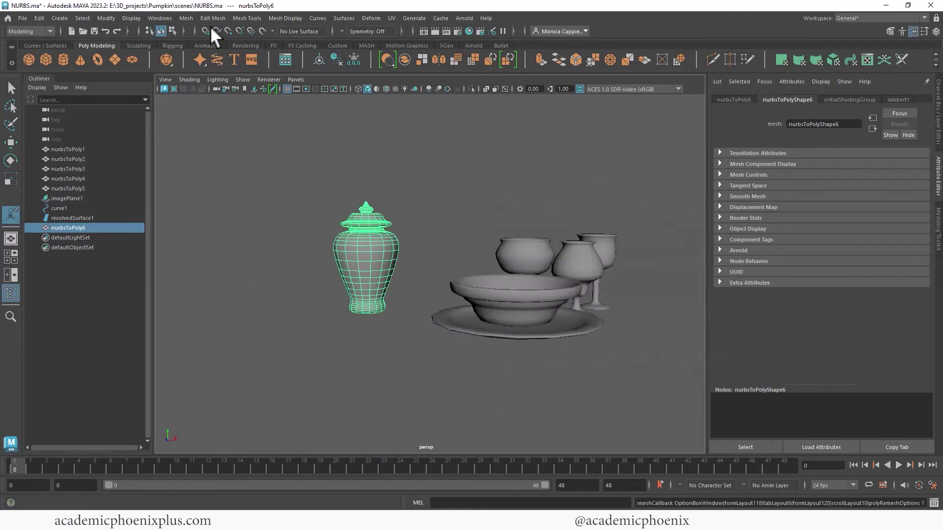
Retopologize the vase mesh with a target face count of 1000.
left_click(186, 18)
left_click(277, 121)
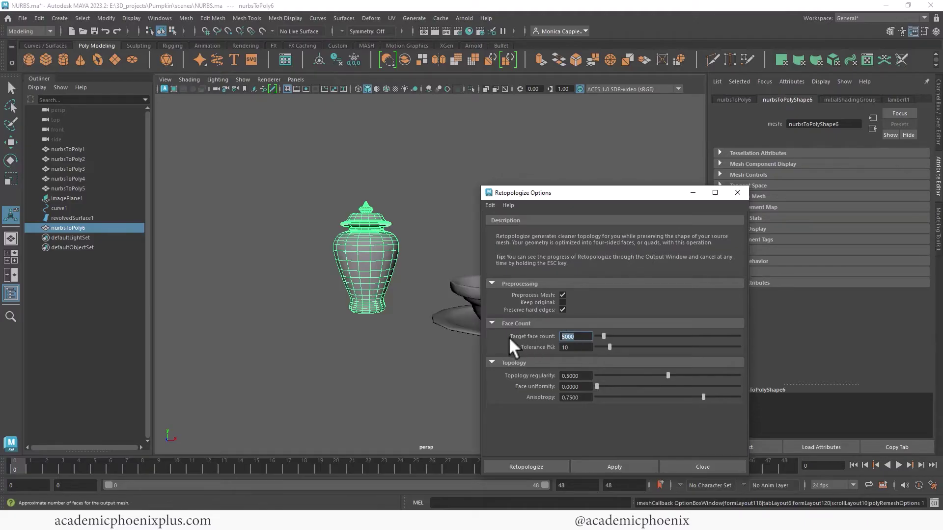
type("1000")
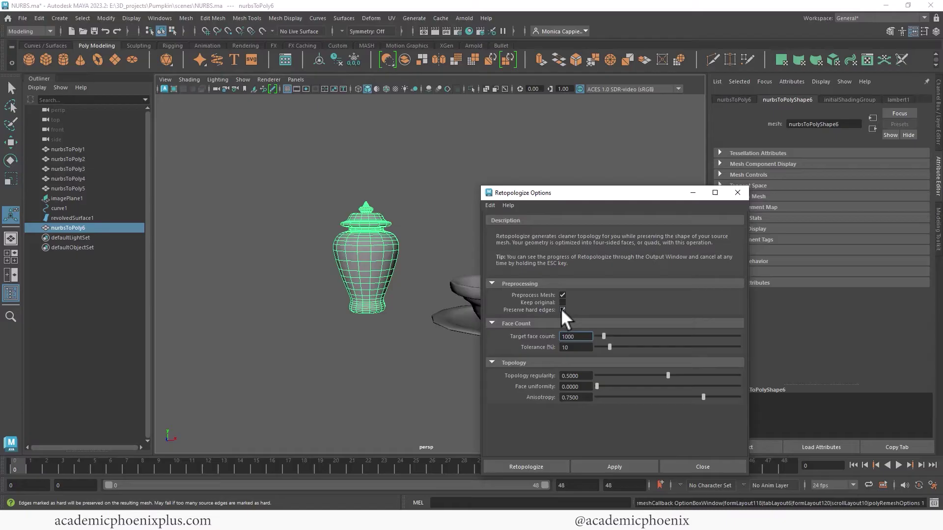
left_click(620, 464)
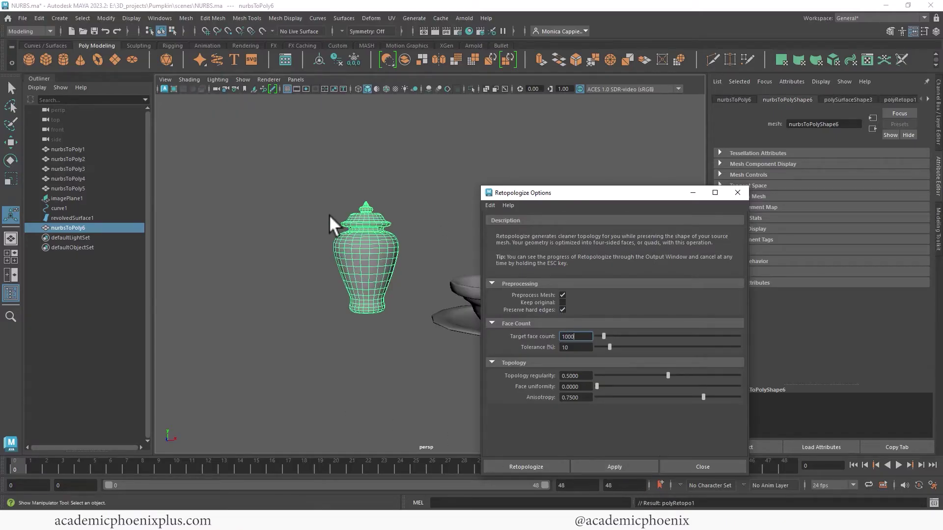
Delete the retopologized vase's history, freeze its transformations and close the Retopologize options.
right_click_drag(441, 200, 560, 221, "alt")
middle_click_drag(406, 213, 414, 240, "alt")
left_click_drag(344, 143, 334, 175, "alt")
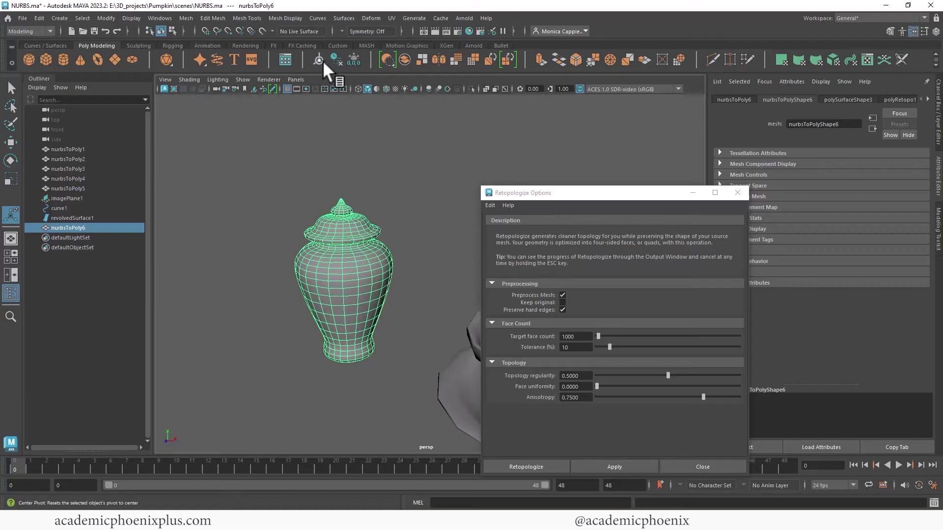
left_click(354, 60)
left_click(744, 191)
left_click(445, 217)
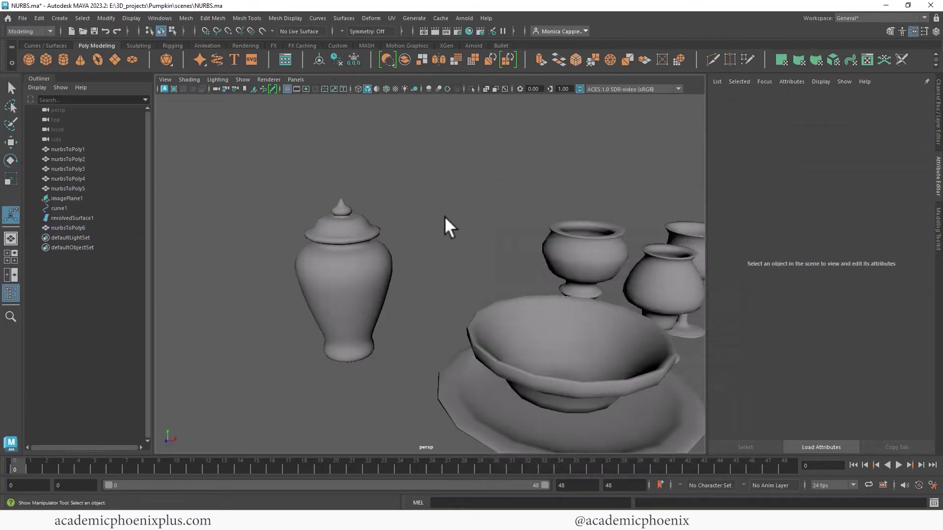
Inspect the retopologized vase's lid, body and foot, and test an edge loop selection on the body.
left_click_drag(445, 218, 454, 261, "alt")
left_click(373, 247)
right_click_drag(375, 246, 509, 230, "alt")
key("f")
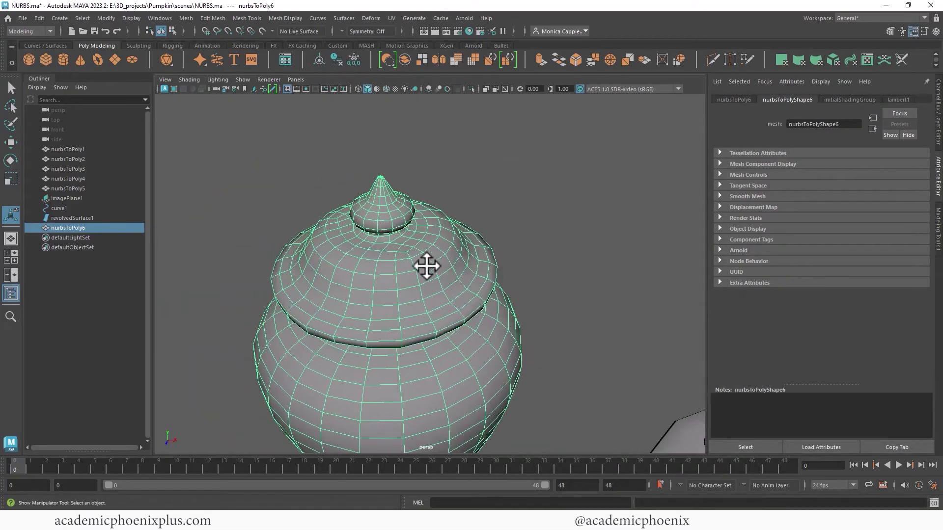
left_click_drag(400, 251, 401, 284, "alt")
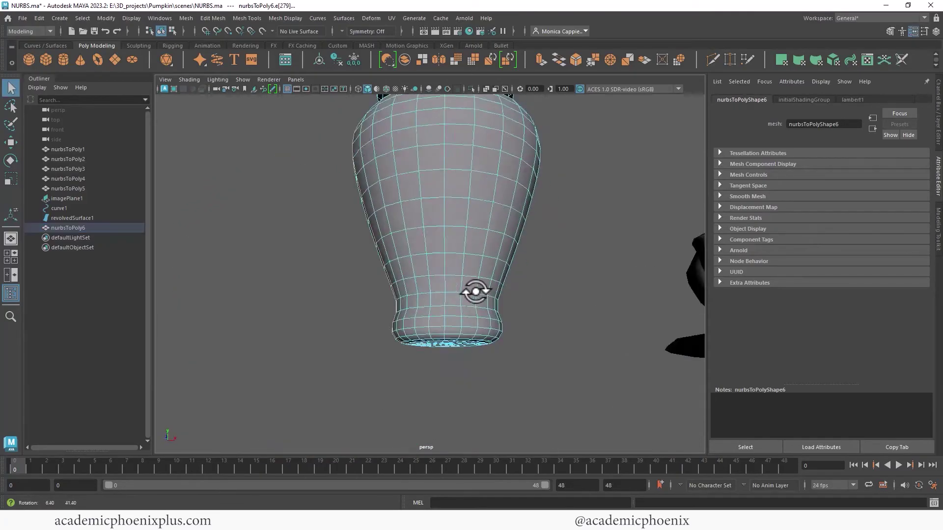
left_click_drag(476, 293, 511, 289, "alt")
right_click_drag(511, 288, 460, 226, "alt")
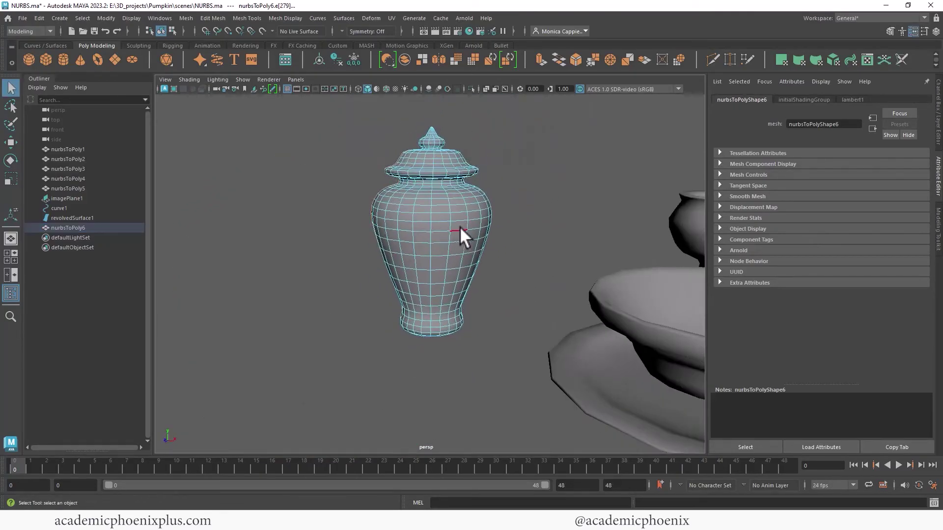
double_click(456, 229)
Undo the edge selections and the retopology to restore the smoothed vase mesh.
key("ctrl+z")
key("ctrl+z")
key("ctrl+z")
key("ctrl+z")
key("ctrl+z")
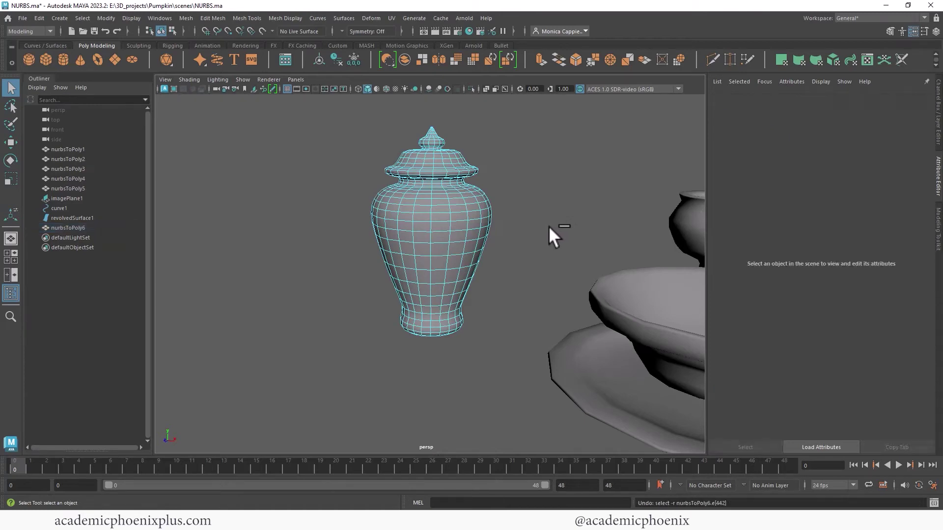
key("shift+z")
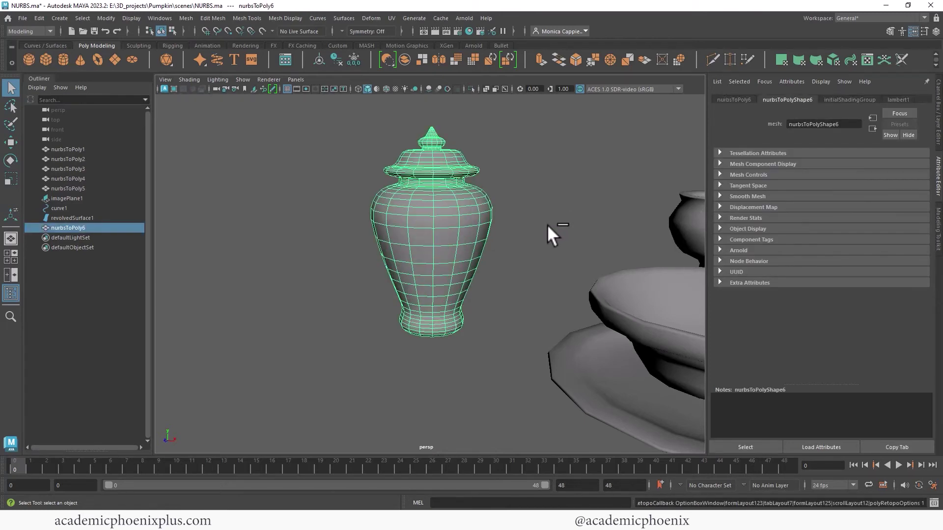
Delete surplus edge loops around the vase's neck and the underside of the lid's rim.
middle_click_drag(462, 238, 442, 296, "alt")
right_click_drag(443, 297, 665, 280, "alt")
middle_click_drag(388, 254, 538, 266, "alt")
left_click_drag(538, 275, 514, 263, "alt")
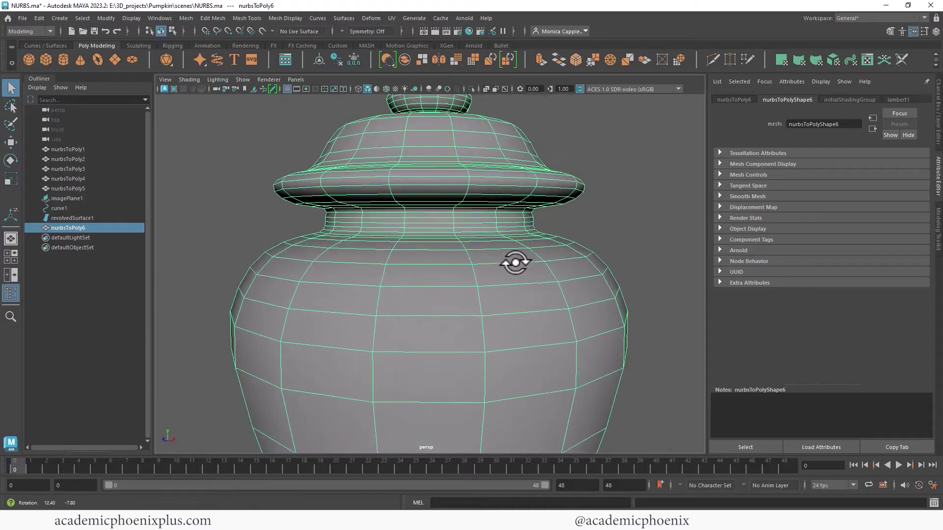
right_click_drag(513, 263, 628, 263, "alt")
middle_click_drag(593, 227, 572, 305, "alt")
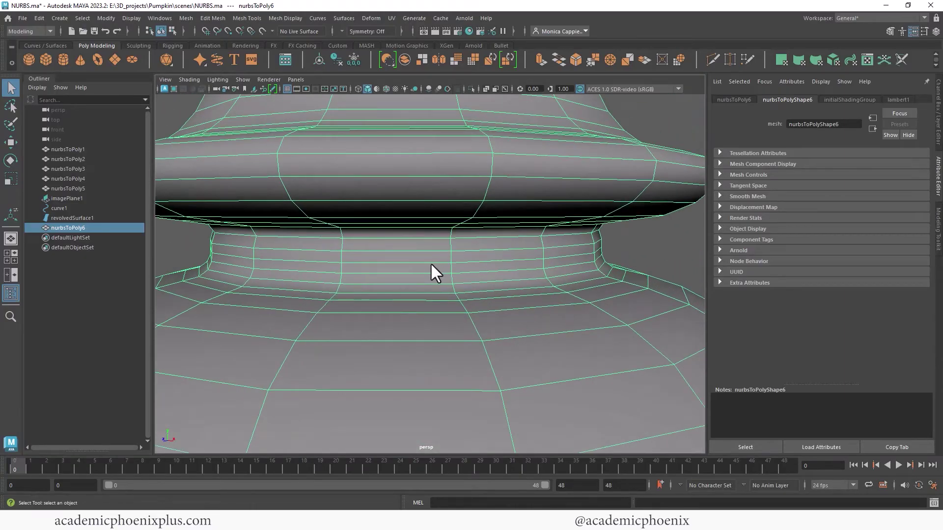
right_click_drag(430, 262, 432, 208)
double_click(415, 250)
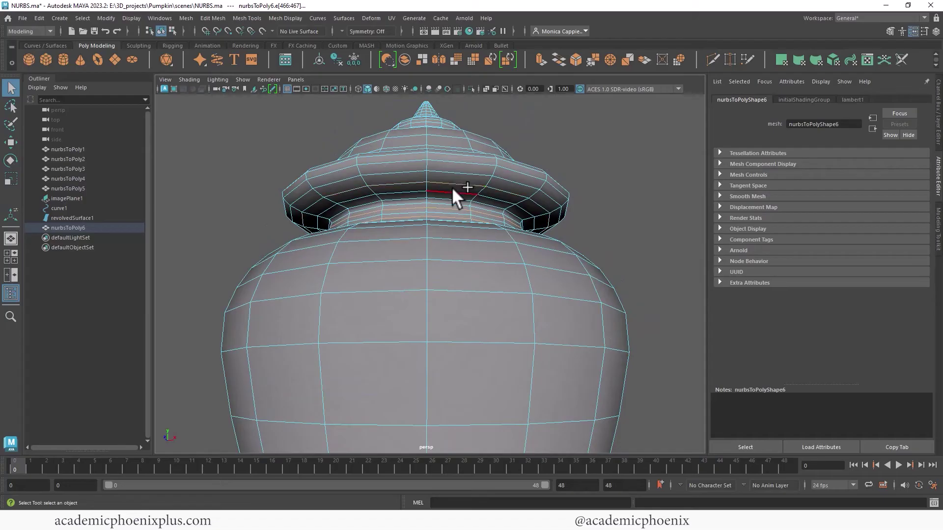
key("ctrl+Delete")
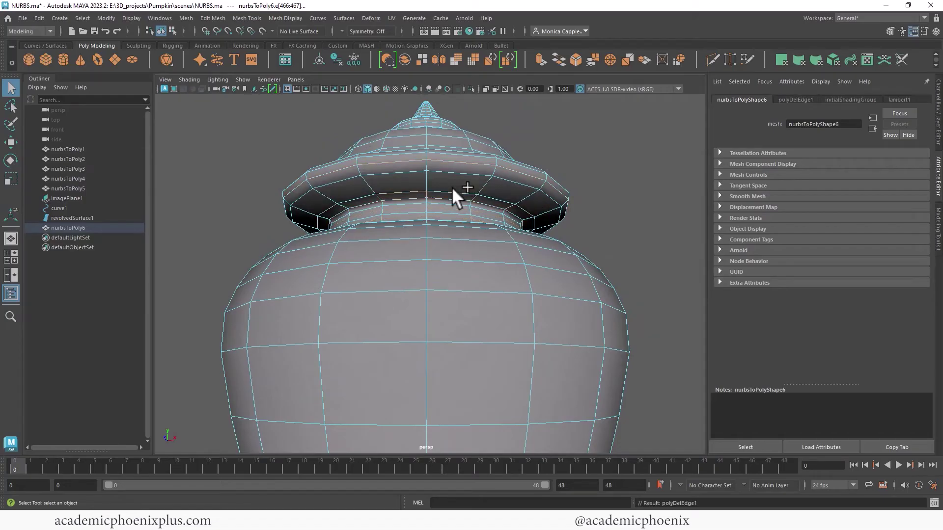
Delete a surplus edge loop on the lid's upper surface just above its flared rim.
left_click_drag(544, 246, 533, 270, "alt")
left_click(586, 274)
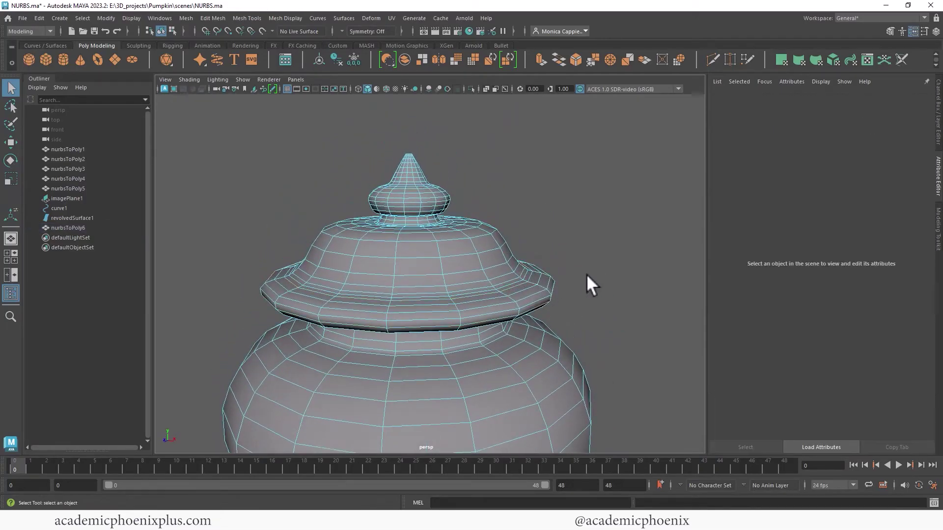
double_click(509, 283)
key("ctrl+Delete")
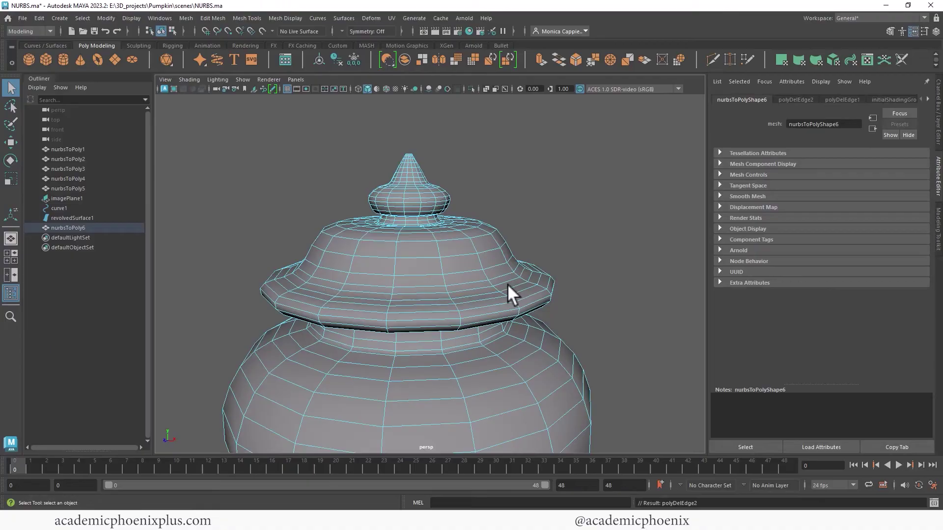
scroll(584, 155, "up", 6)
left_click_drag(641, 194, 551, 271, "alt")
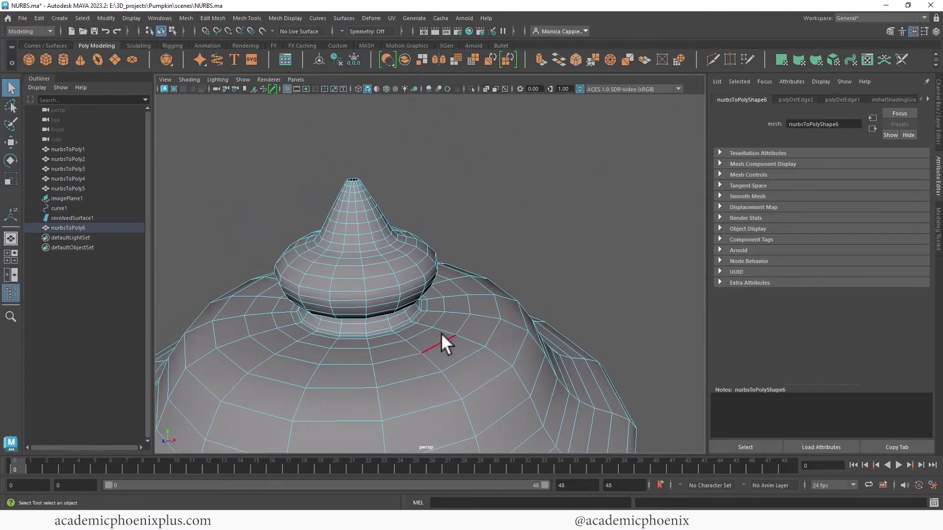
Delete alternate surplus edge loops around the conical tip of the vase lid's finial.
left_click(453, 325)
left_click(439, 322)
double_click(457, 330, "shift")
left_click(355, 184, "ctrl+shift")
double_click(360, 189, "ctrl")
right_click_drag(388, 182, 546, 202, "alt")
middle_click_drag(295, 126, 394, 207, "alt")
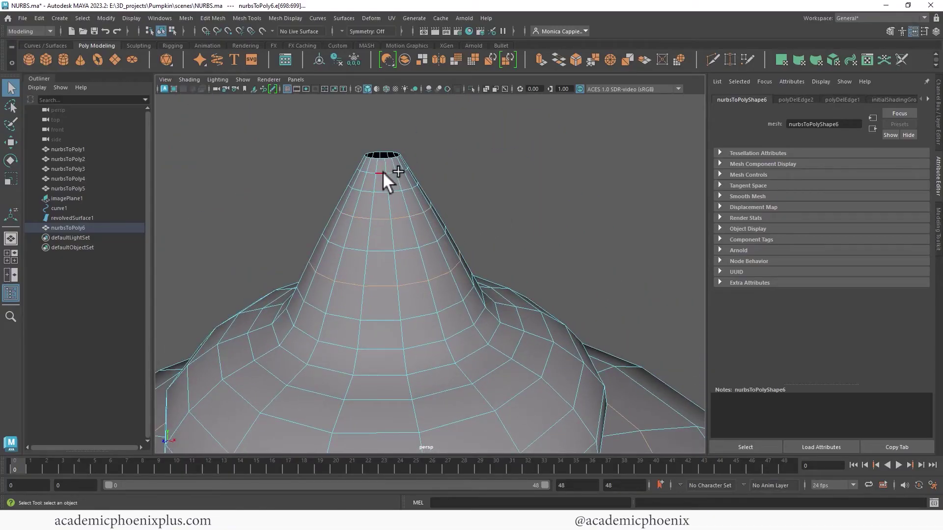
key("ctrl+Delete")
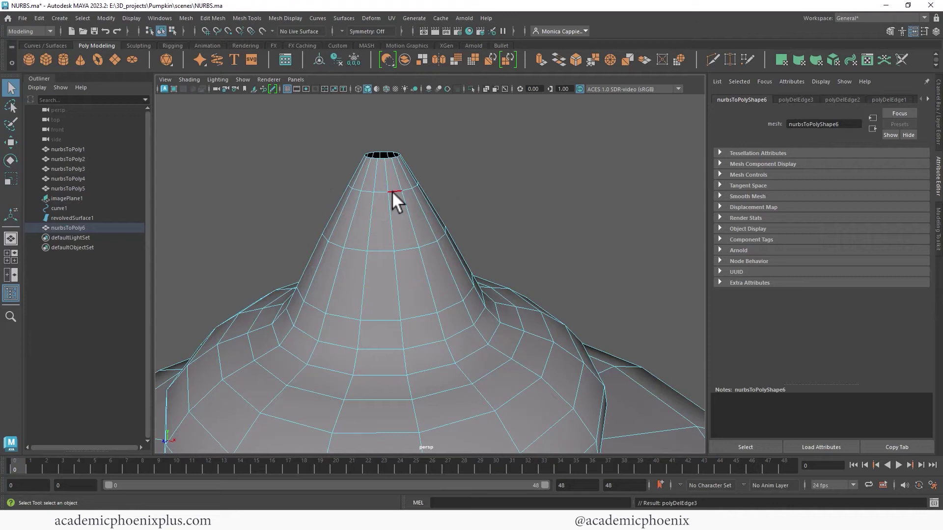
Try to close the hole at the finial's tip by scaling its border edge loop to a point.
double_click(382, 157)
key("r")
left_click_drag(381, 158, 359, 155)
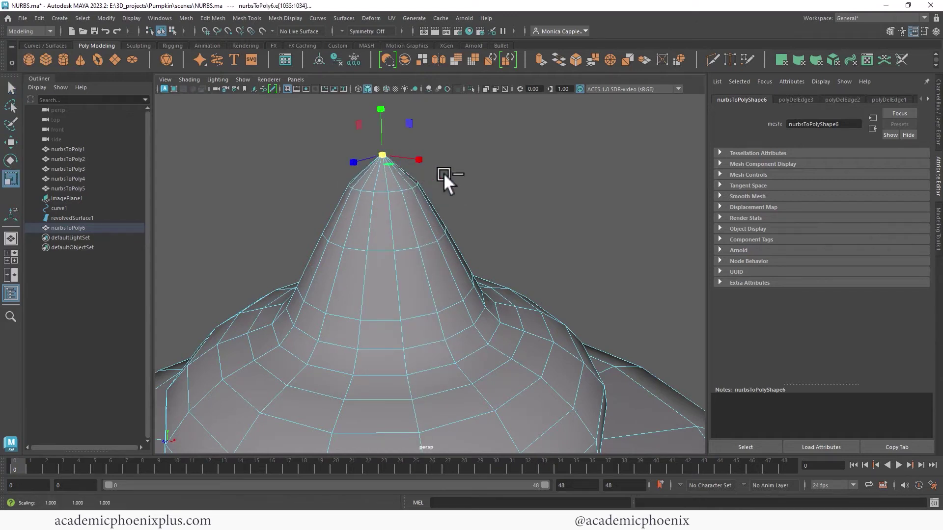
Try to cap the finial's open tip with Fill Hole, inspect the cap, and undo the fill.
left_click(230, 17)
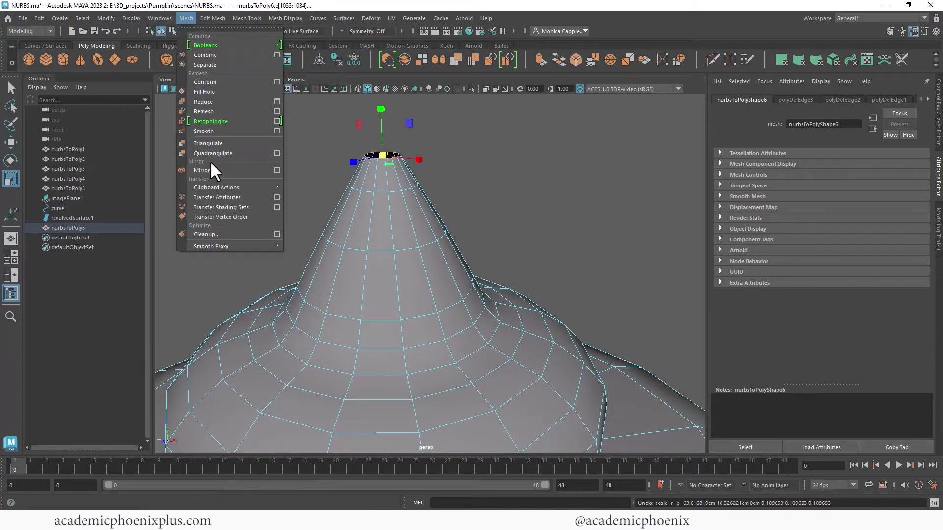
left_click(230, 92)
left_click_drag(514, 162, 552, 155, "alt")
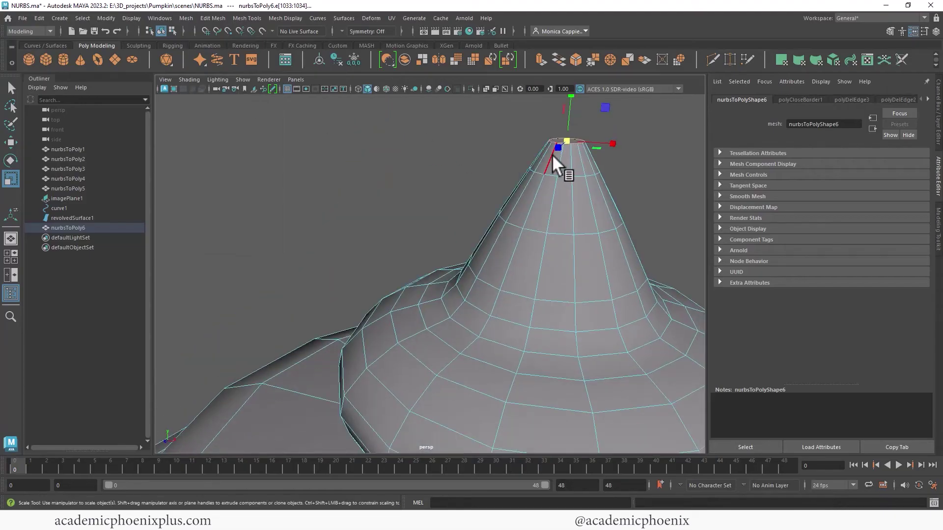
key("f")
scroll(501, 237, "up", 5)
scroll(477, 239, "down", 10)
key("f")
left_click_drag(568, 251, 540, 282, "alt")
key("ctrl+z")
Bridge three pairs of opposite border edges across the middle of the hole in the finial's tip.
right_click_drag(554, 194, 554, 164)
left_click(449, 165)
left_click(478, 437, "shift")
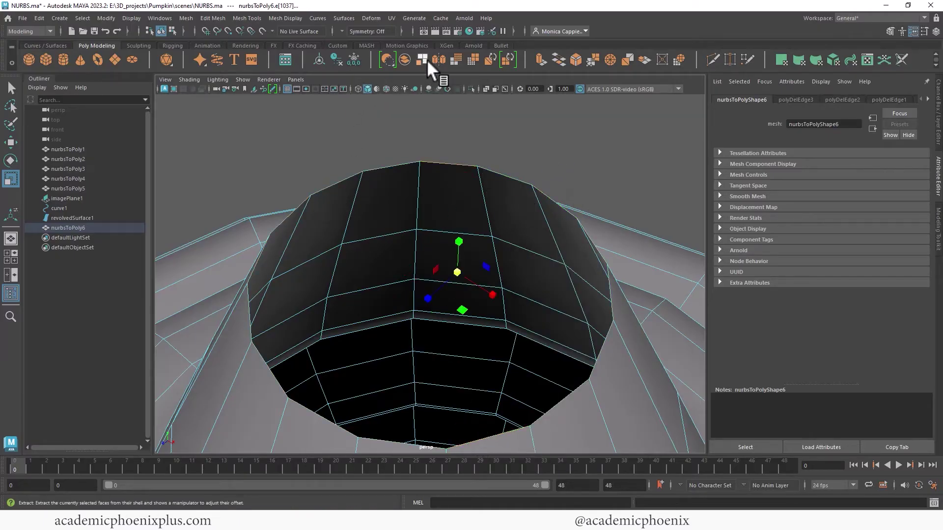
left_click(560, 59)
left_click(508, 174)
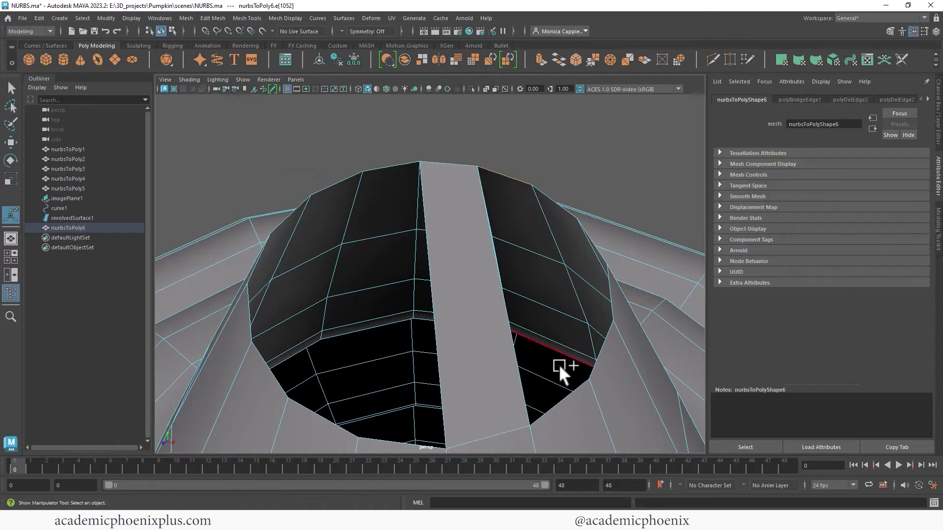
left_click(632, 408, "shift")
key("g")
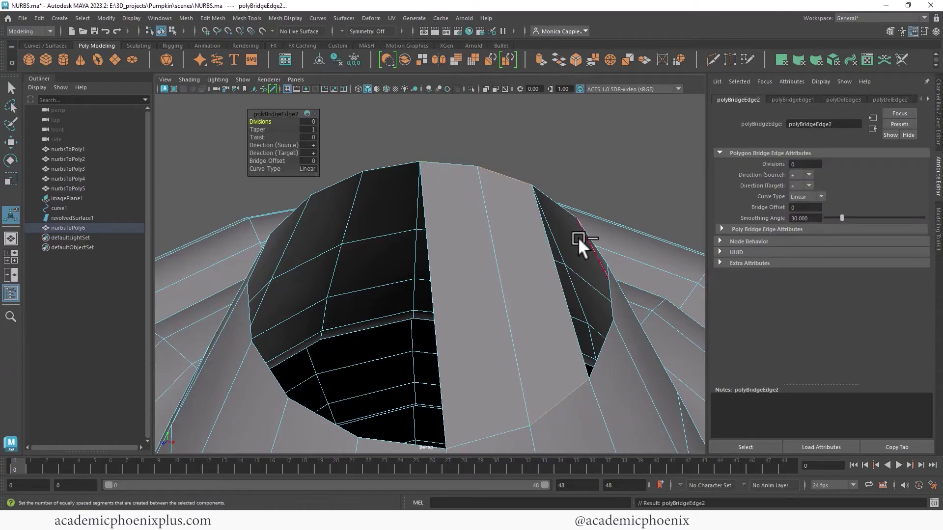
left_click(558, 203)
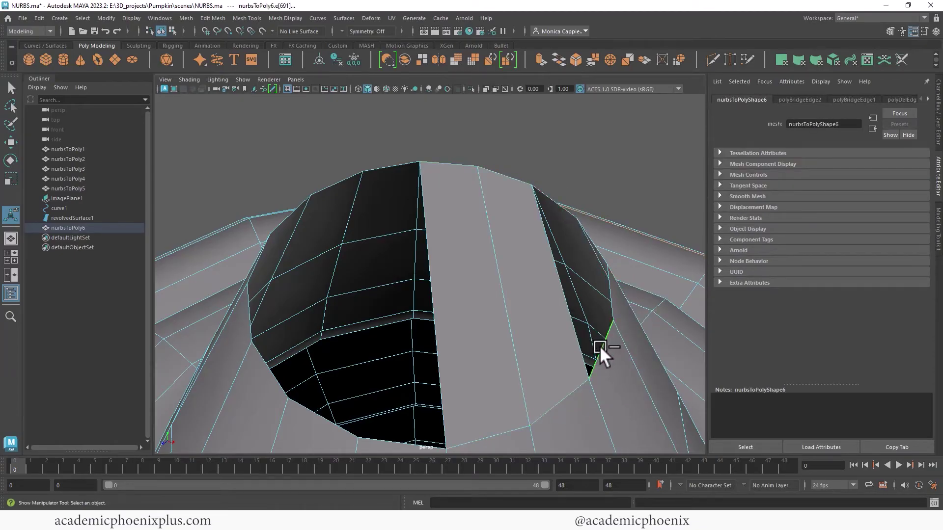
left_click(392, 168)
left_click(403, 441, "shift")
key("g")
Bridge the next pairs of opposite border edges outward on both sides of the finial's capped strips.
left_click(338, 419)
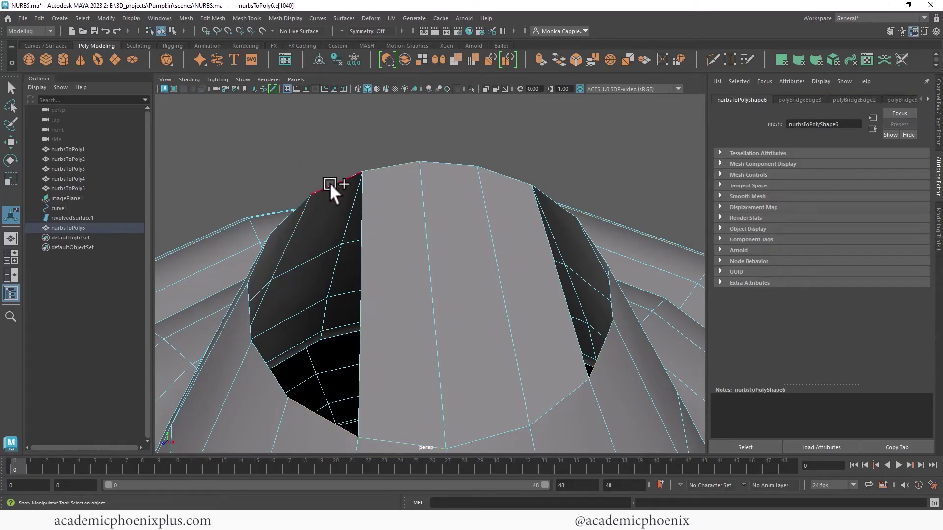
left_click(275, 355, "shift")
key("g")
left_click(287, 242)
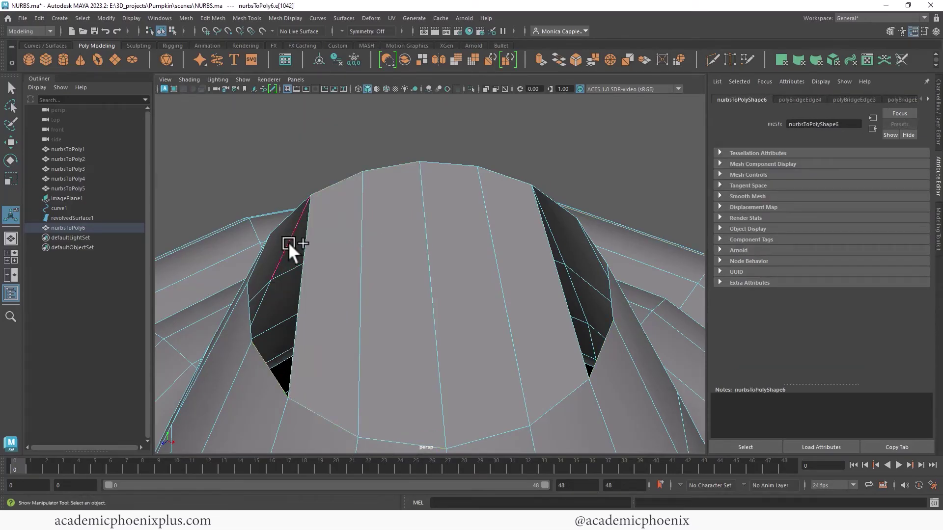
left_click(288, 216, "shift")
key("g")
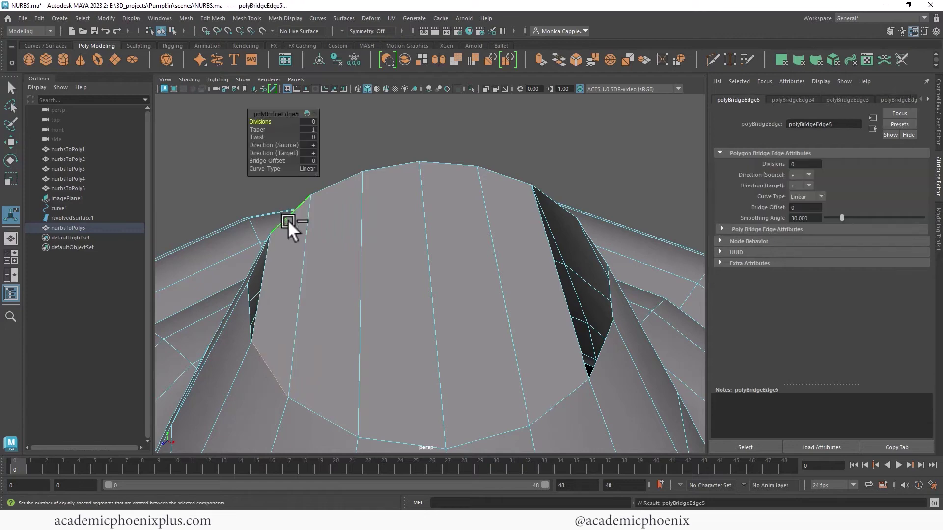
left_click(551, 201)
left_click(597, 349, "shift")
key("g")
Close the two remaining gaps at the sides of the finial's cap with Fill Hole and return to object mode.
right_click_drag(597, 349, 642, 294, "alt")
left_click(500, 298)
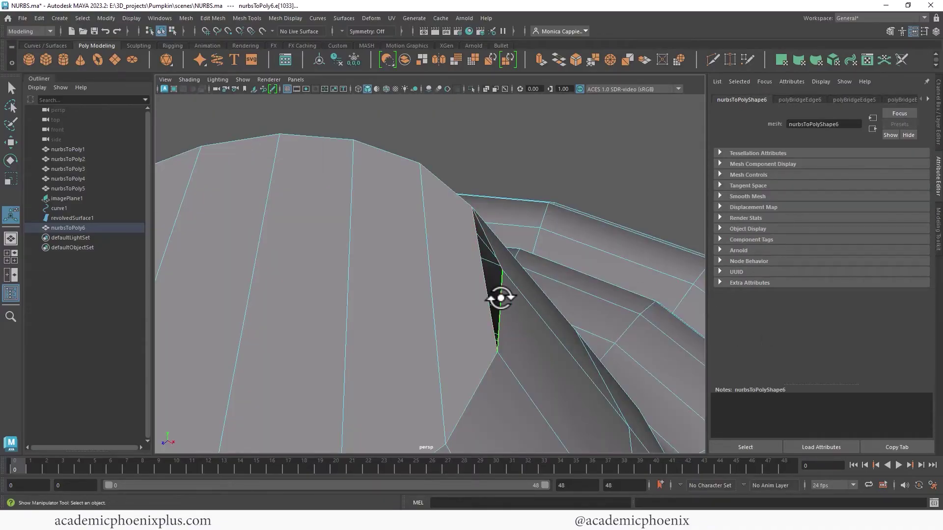
left_click(205, 19)
mouse_move(186, 19)
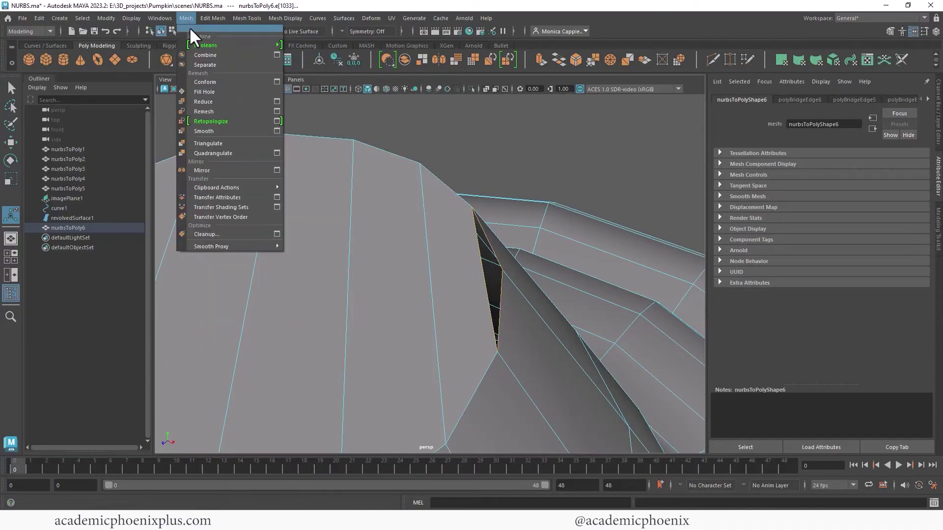
left_click(243, 92)
middle_click_drag(295, 123, 345, 157, "alt")
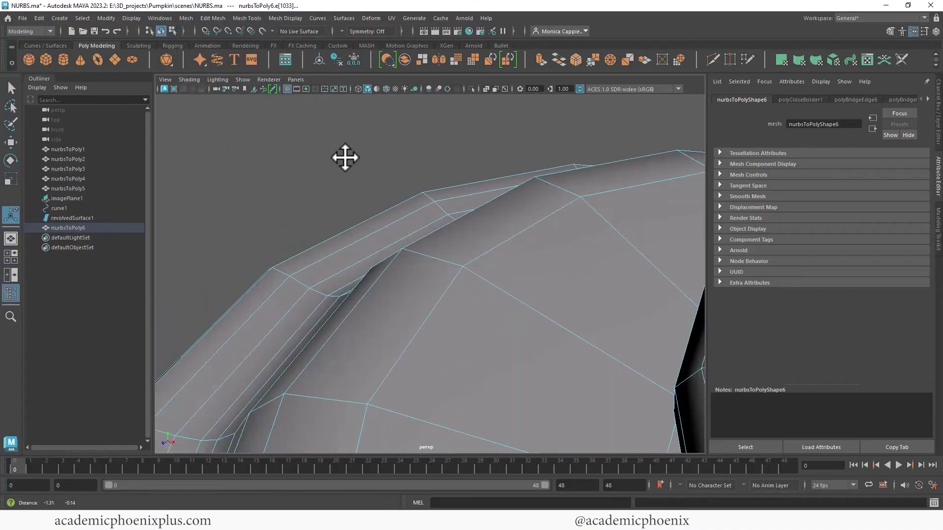
middle_click_drag(345, 157, 364, 142, "alt")
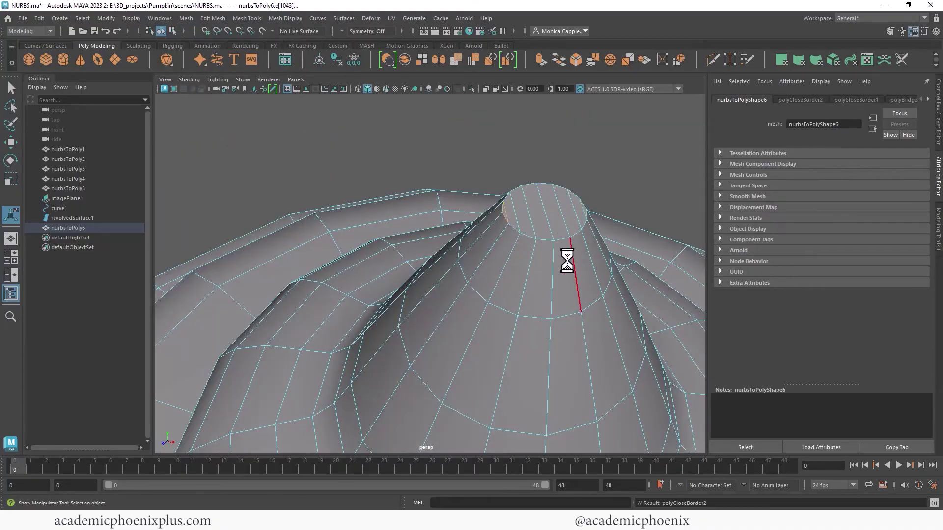
right_click_drag(567, 260, 433, 257, "alt")
left_click_drag(474, 331, 493, 289, "alt")
right_click_drag(446, 314, 507, 217)
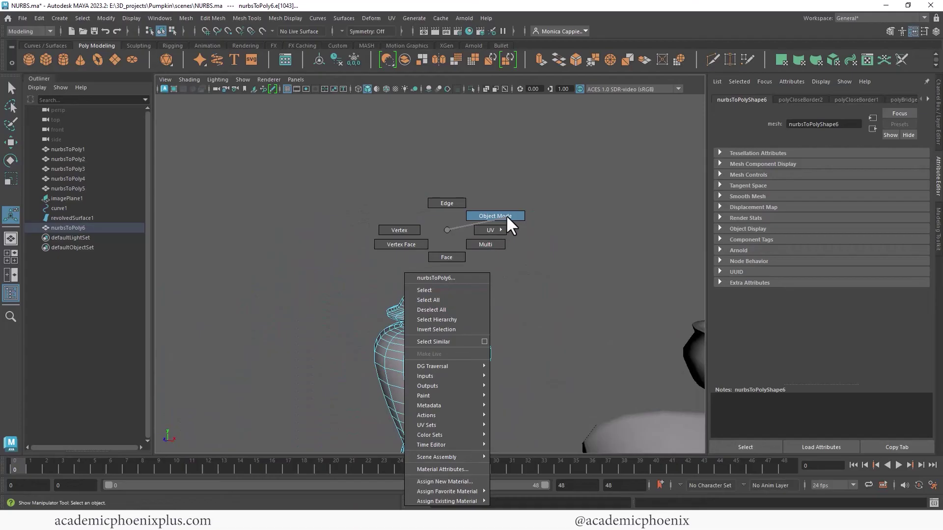
Close the hole at the center of the vase's underside by scaling its border edge loop to a point.
left_click_drag(506, 215, 482, 225, "alt")
right_click_drag(482, 226, 599, 268, "alt")
middle_click_drag(382, 181, 538, 274, "alt")
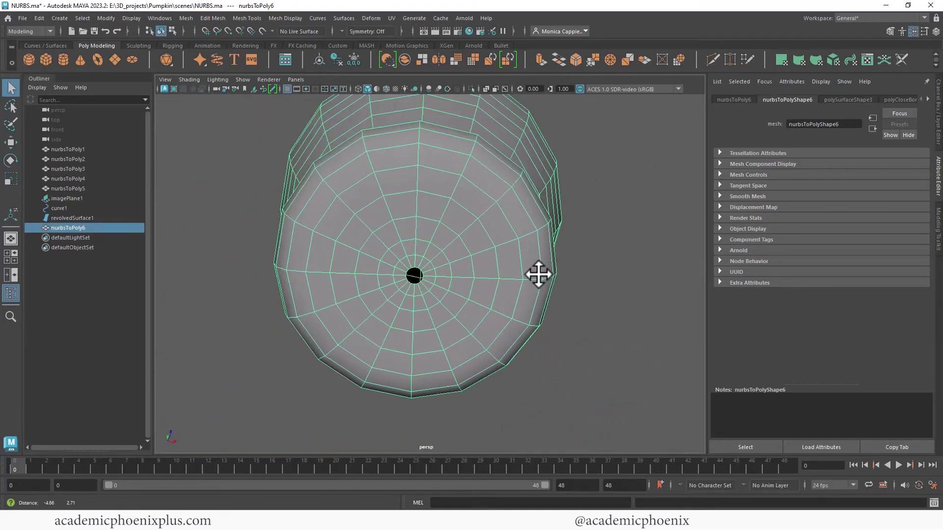
right_click_drag(415, 255, 467, 269, "alt")
right_click_drag(418, 229, 419, 202)
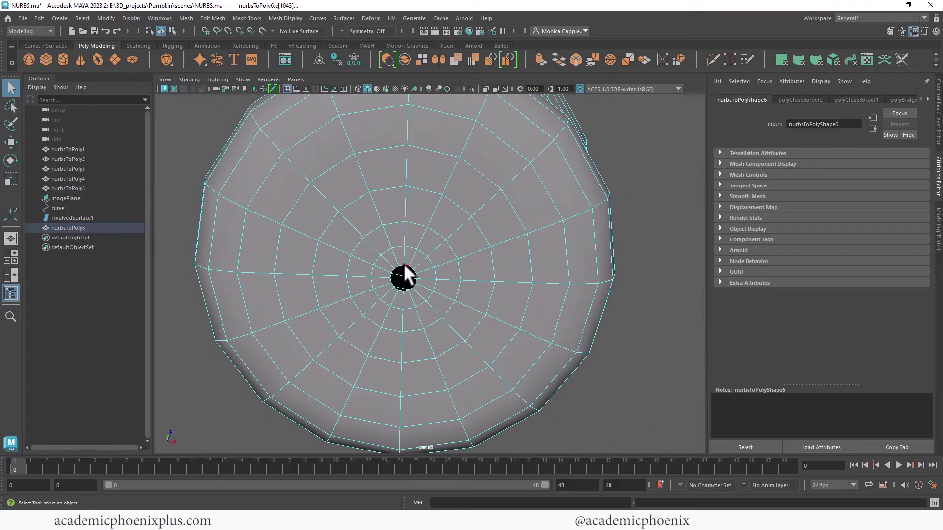
left_click(405, 266)
key("r")
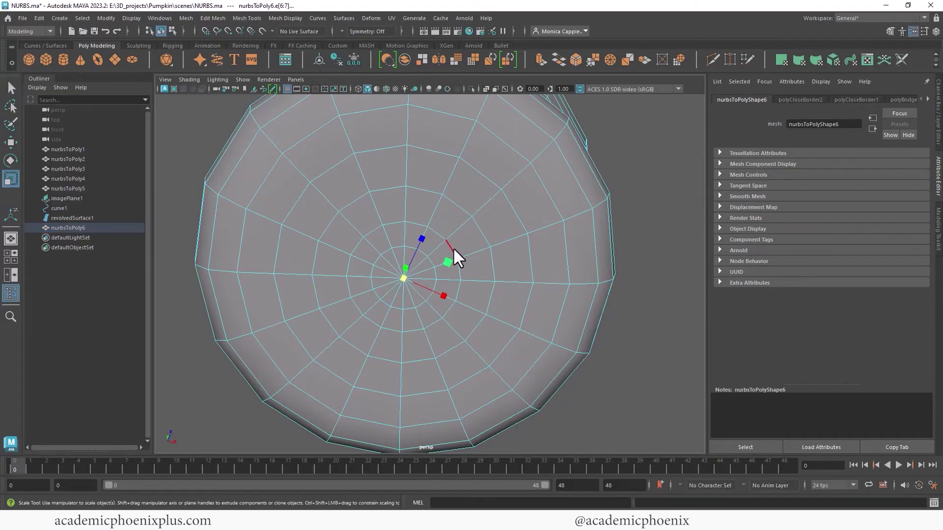
Delete the surplus concentric edge loops on the vase's underside and return to object mode.
double_click(431, 260, "shift")
double_click(483, 230, "shift")
key("ctrl+Delete")
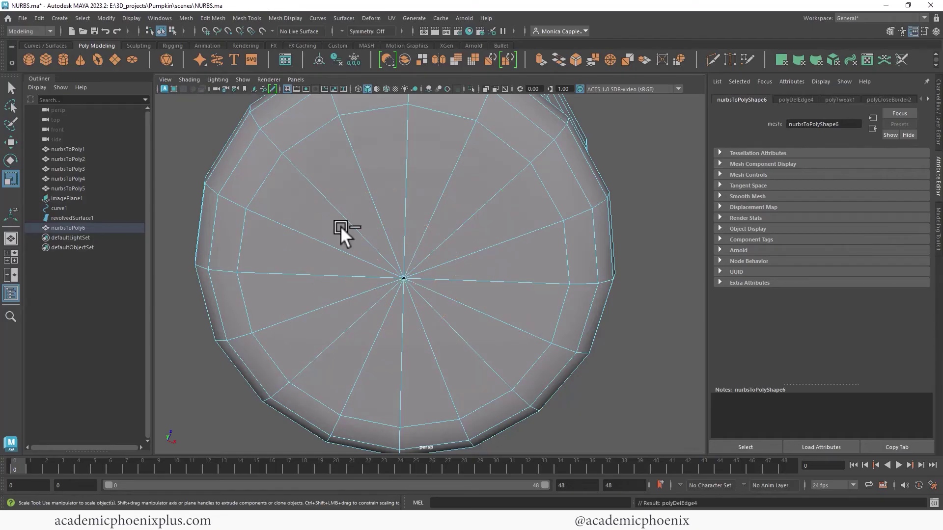
left_click_drag(548, 243, 461, 254, "alt")
right_click_drag(462, 255, 537, 260)
Delete the original profile curve and the revolved NURBS vase standing beside the reference image.
scroll(538, 260, "down", 5)
left_click_drag(537, 259, 509, 278, "alt")
scroll(509, 279, "down", 3)
middle_click_drag(509, 279, 432, 264, "alt")
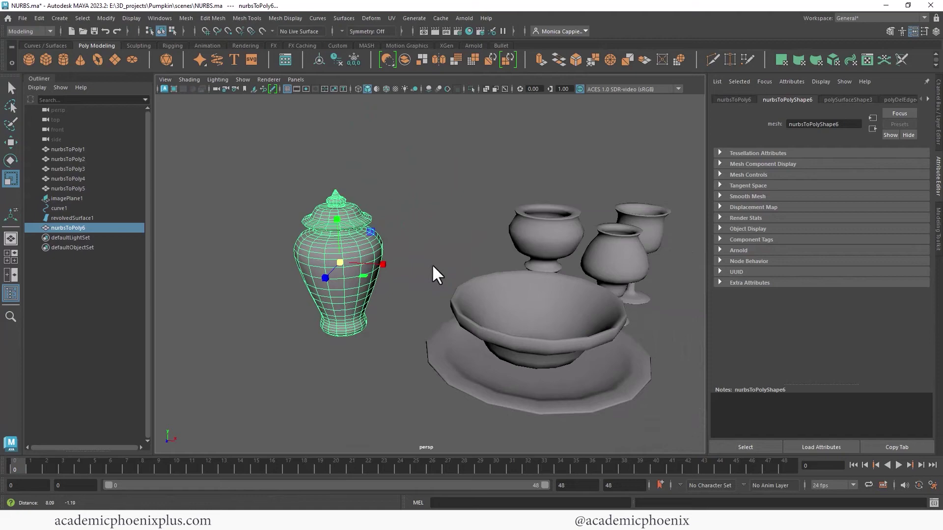
left_click_drag(432, 264, 515, 297, "alt")
middle_click_drag(515, 297, 393, 291, "alt")
scroll(413, 272, "down", 5)
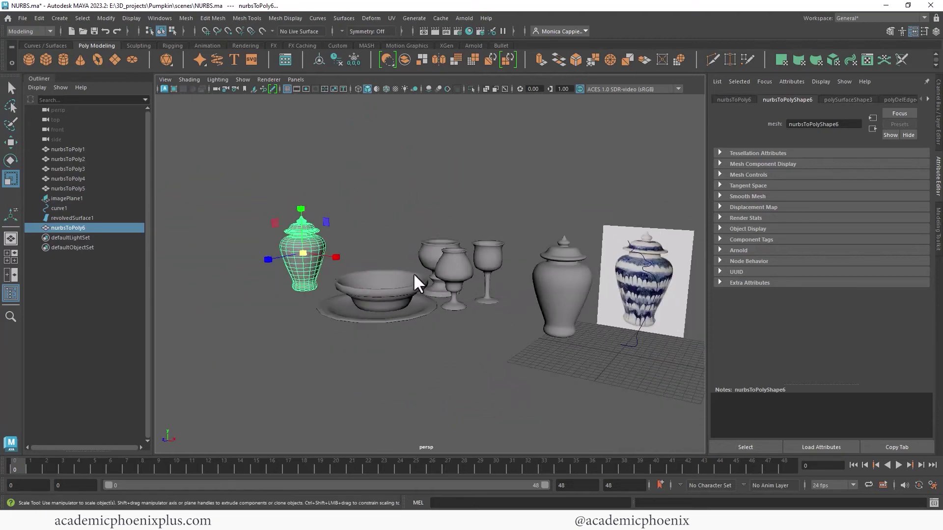
middle_click_drag(506, 290, 404, 272, "alt")
left_click_drag(404, 273, 519, 367, "alt")
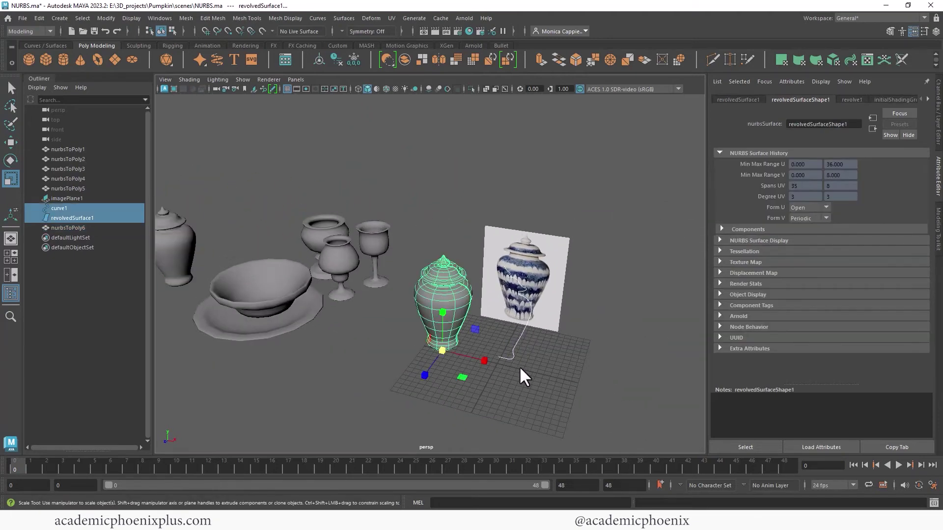
key("Delete")
Examine the finished set of vase, bowl, dish and goblets, checking the vase's wireframe.
middle_click_drag(339, 274, 444, 288, "alt")
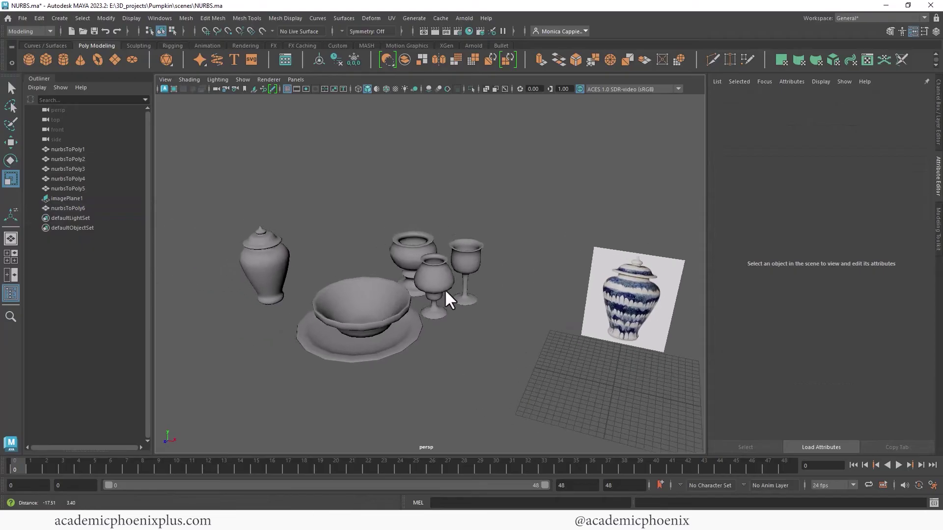
left_click_drag(484, 318, 438, 300, "alt")
right_click_drag(439, 299, 523, 296, "alt")
middle_click_drag(479, 298, 534, 318, "alt")
left_click_drag(534, 318, 474, 334, "alt")
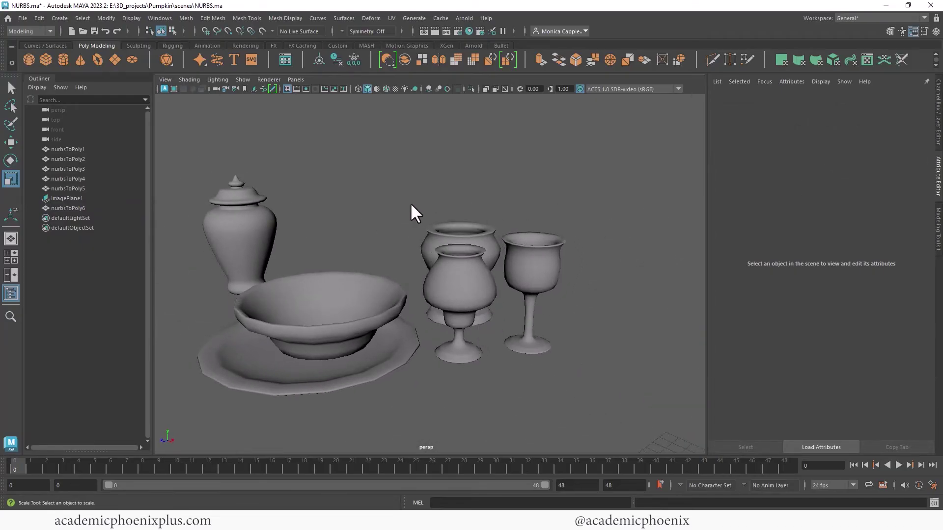
left_click_drag(382, 222, 452, 259, "alt")
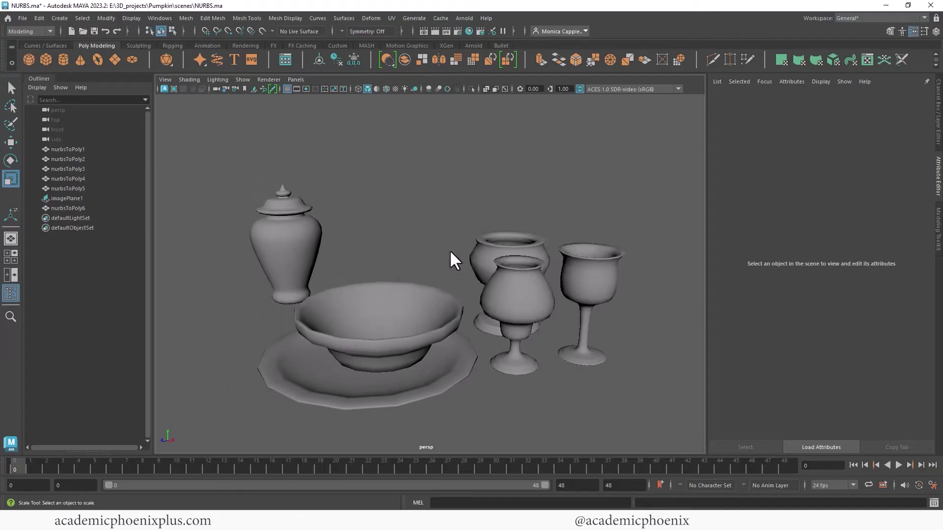
left_click(307, 257)
left_click(432, 234)
left_click(318, 246)
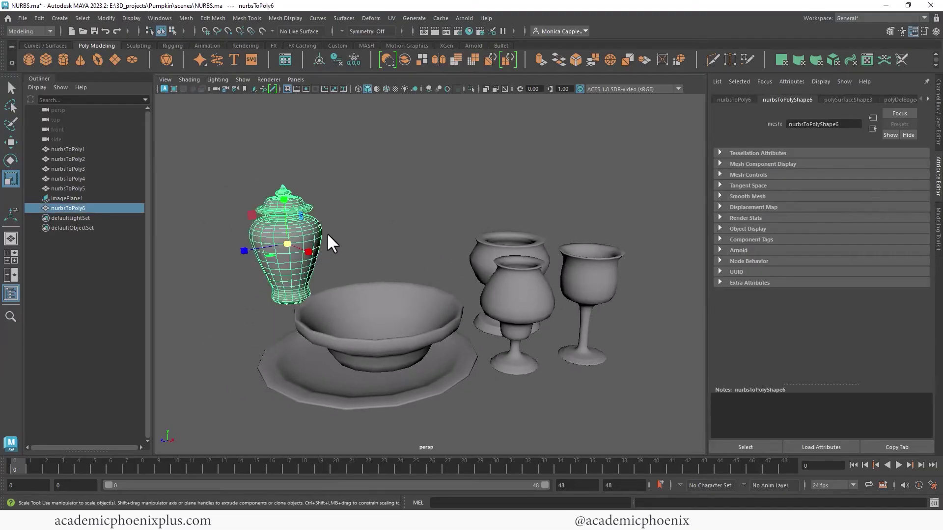
middle_click_drag(339, 225, 376, 256, "alt")
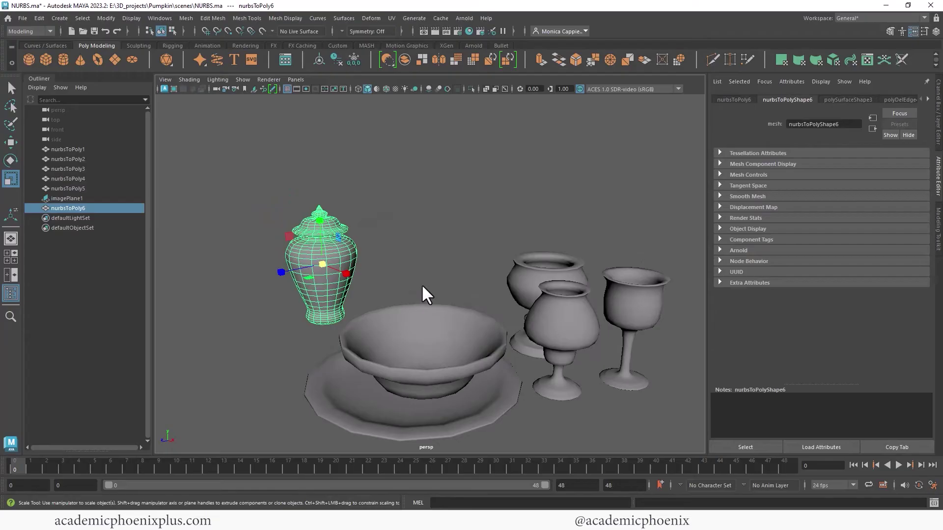
middle_click_drag(422, 284, 374, 271, "alt")
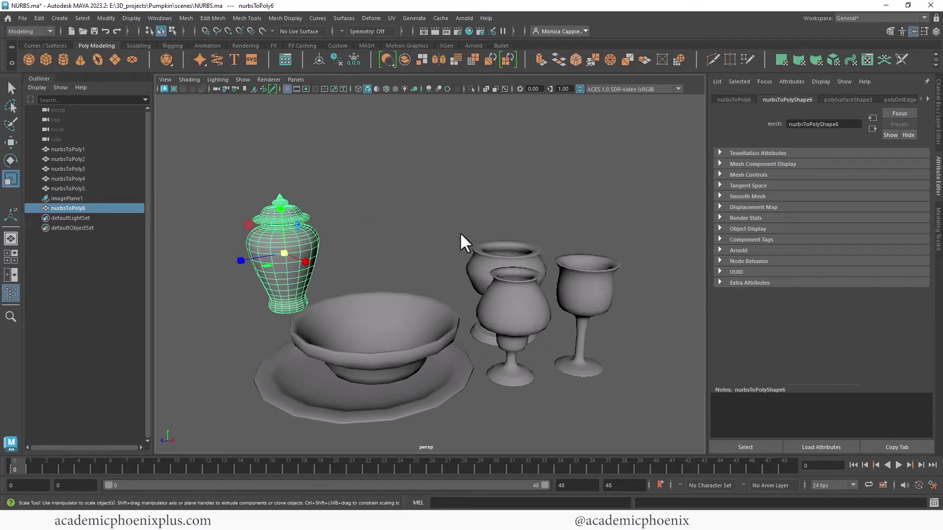
Assign a new aiStandardSurface material to the three goblets and replace its settings with the Clear_Water preset.
left_click_drag(461, 235, 511, 264, "alt")
right_click_drag(510, 230, 507, 481)
left_click(489, 163)
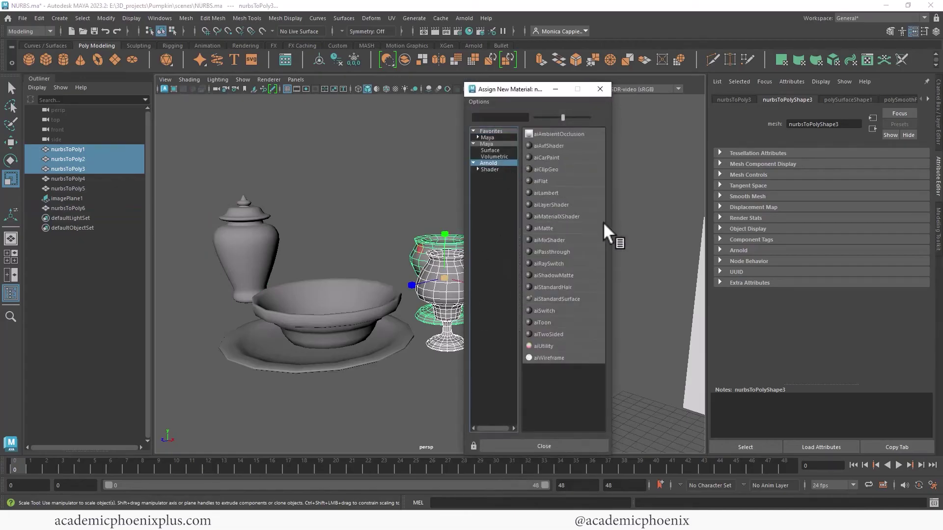
left_click(560, 300)
left_click(899, 124)
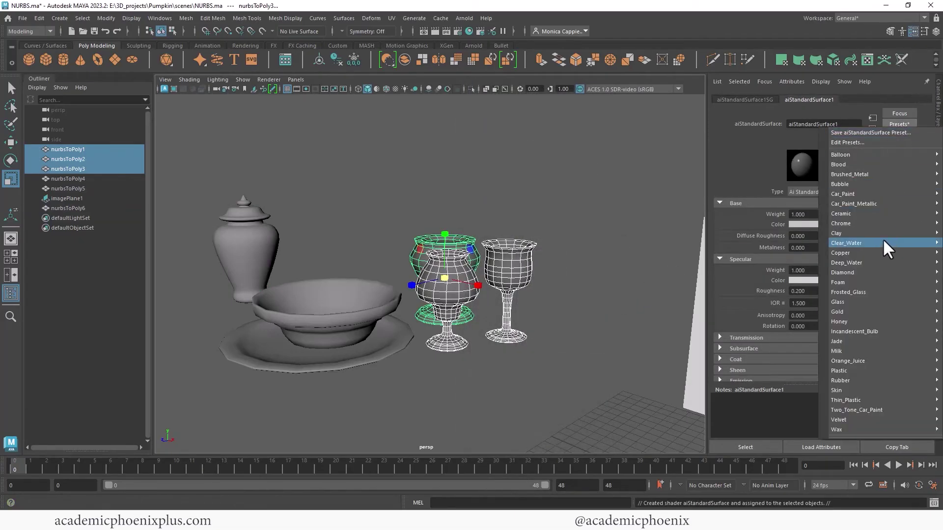
mouse_move(881, 246)
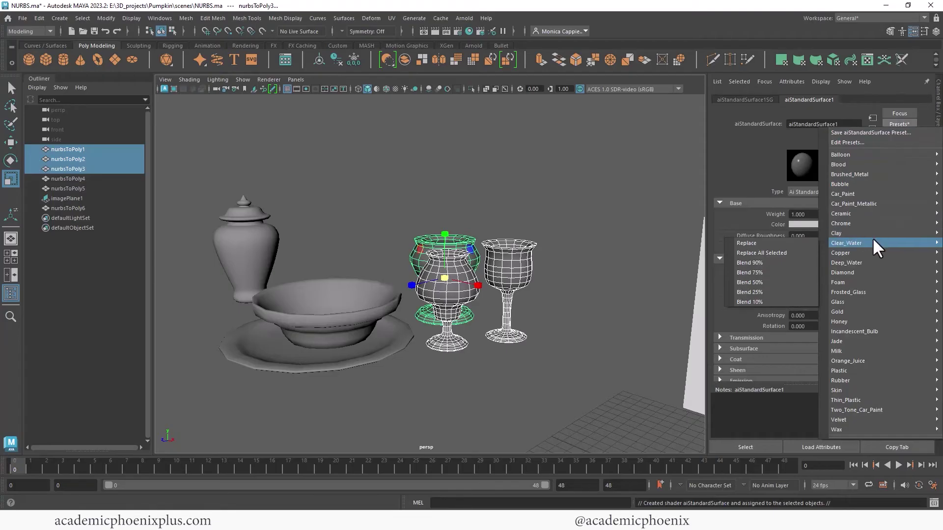
left_click(756, 243)
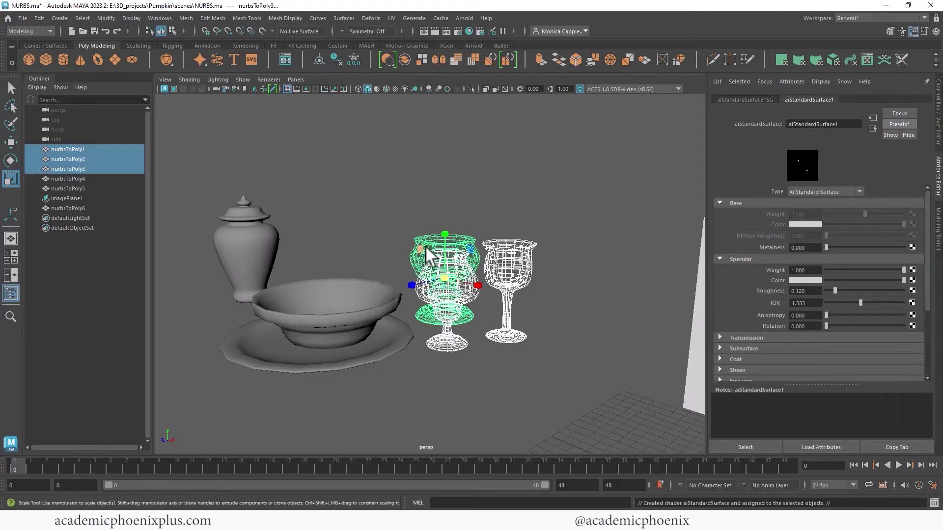
Assign a new aiStandardSurface material to the bowl and dish and give it a dark red material preset.
middle_click_drag(442, 251, 484, 243, "alt")
scroll(480, 236, "up", 2)
left_click(377, 306)
left_click(381, 352, "shift")
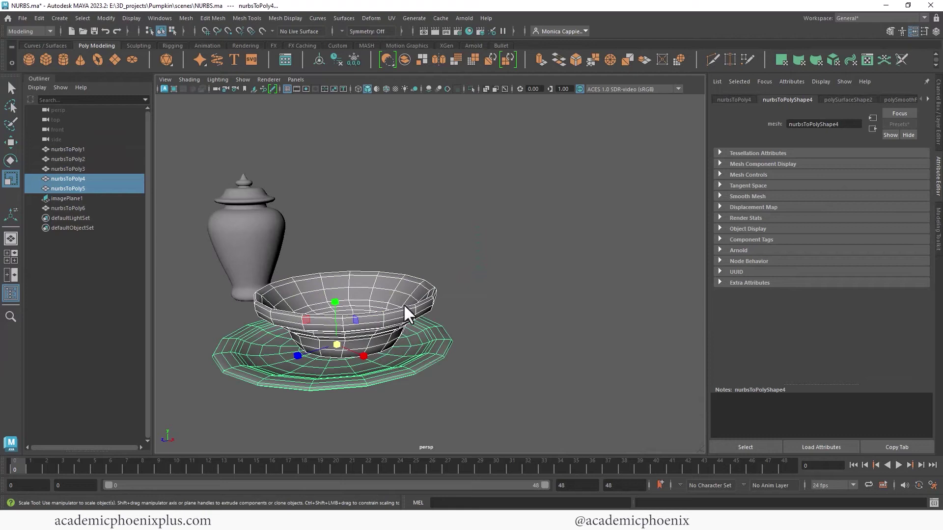
right_click_drag(405, 306, 408, 461)
left_click(418, 482)
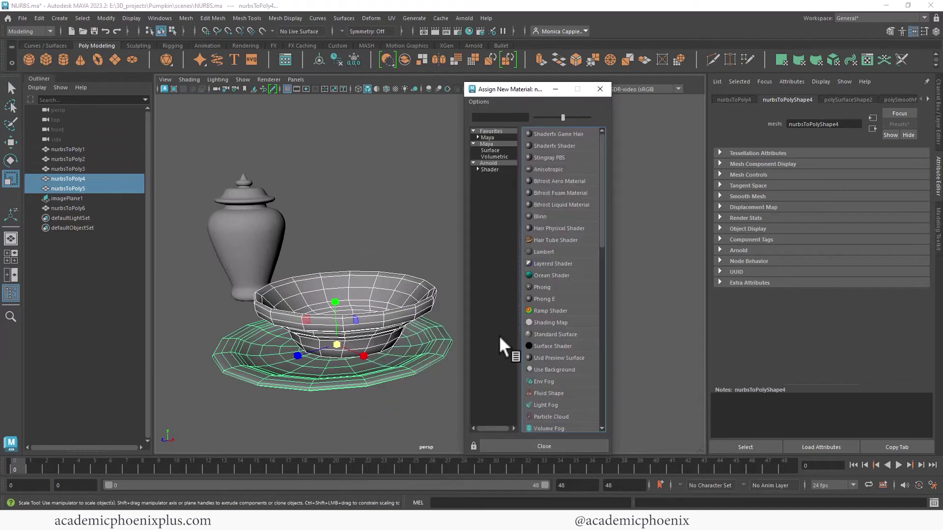
left_click(489, 163)
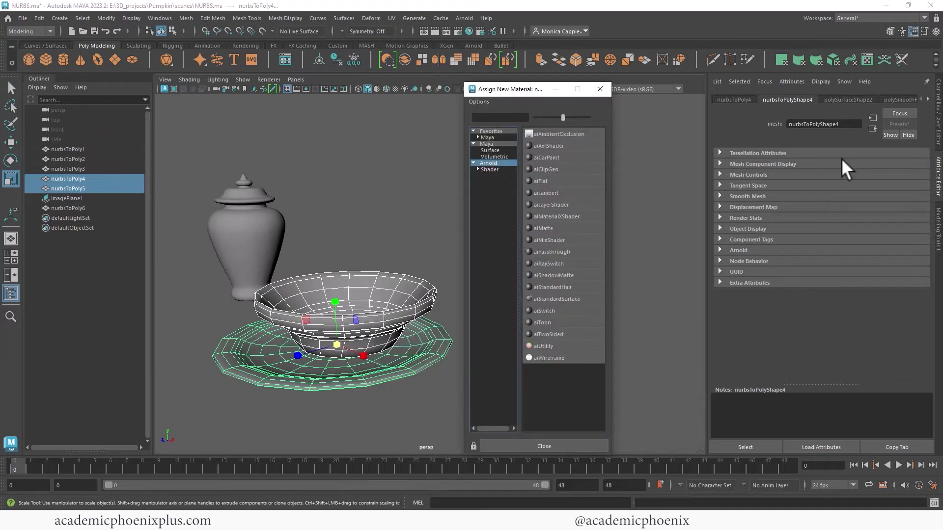
left_click(559, 299)
left_click(895, 124)
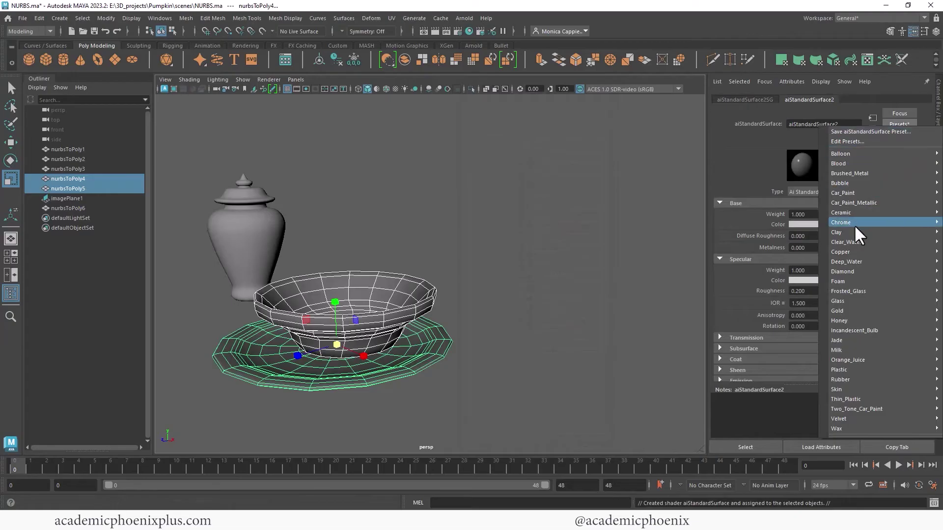
mouse_move(849, 231)
left_click(786, 232)
middle_click_drag(359, 216, 472, 232, "alt")
left_click(438, 249)
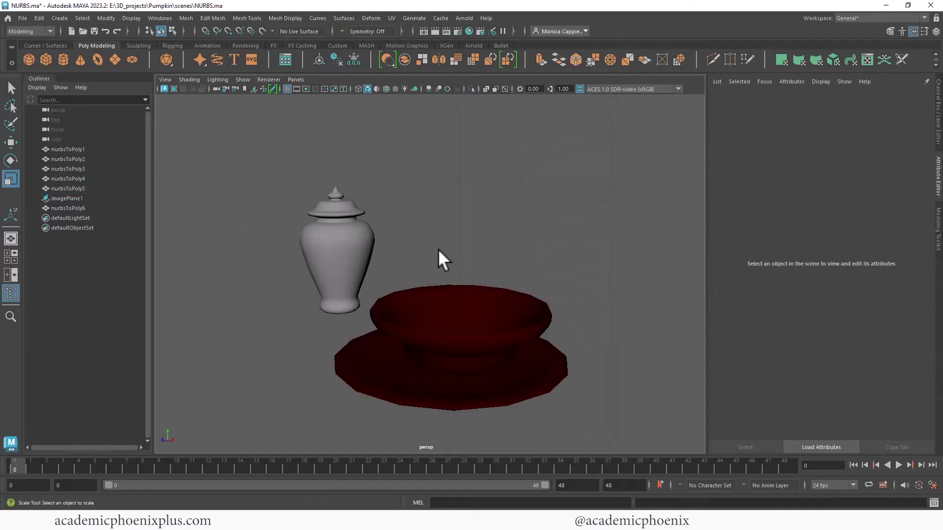
Show the wireframe over the shaded models so the transparent goblets can be seen.
left_click_drag(438, 249, 539, 242, "alt")
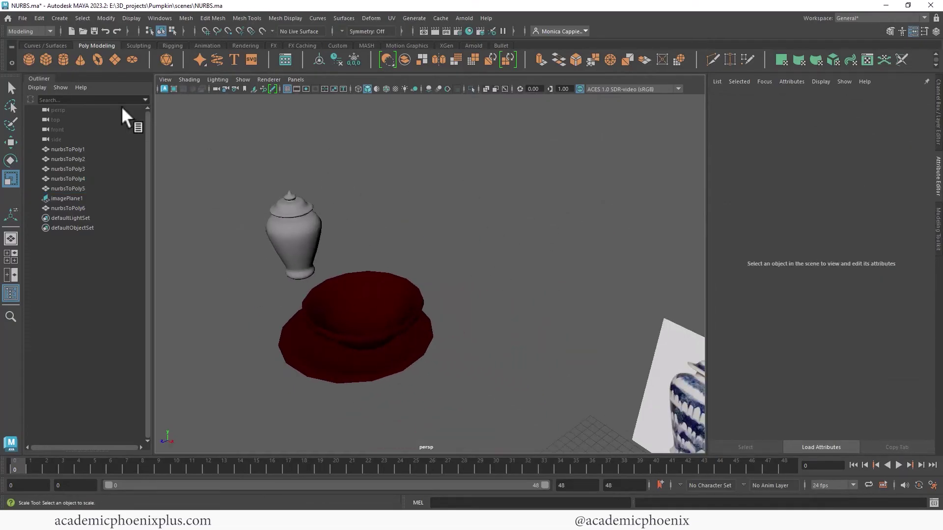
left_click(386, 89)
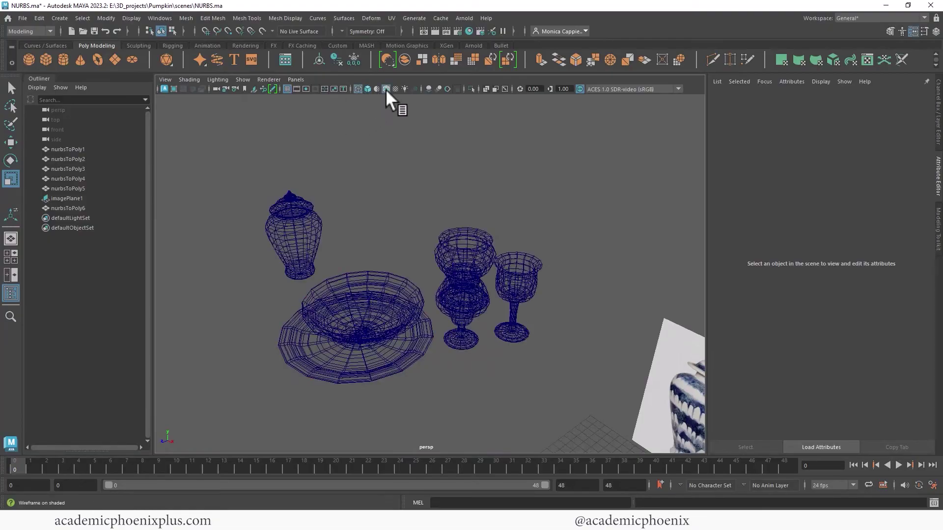
mouse_move(412, 160)
left_mouse_down("alt")
mouse_move(385, 91)
mouse_move(405, 138)
mouse_move(461, 177)
left_mouse_up("alt")
left_click(368, 89)
middle_click_drag(496, 198, 574, 212, "alt")
scroll(574, 212, "up", 2)
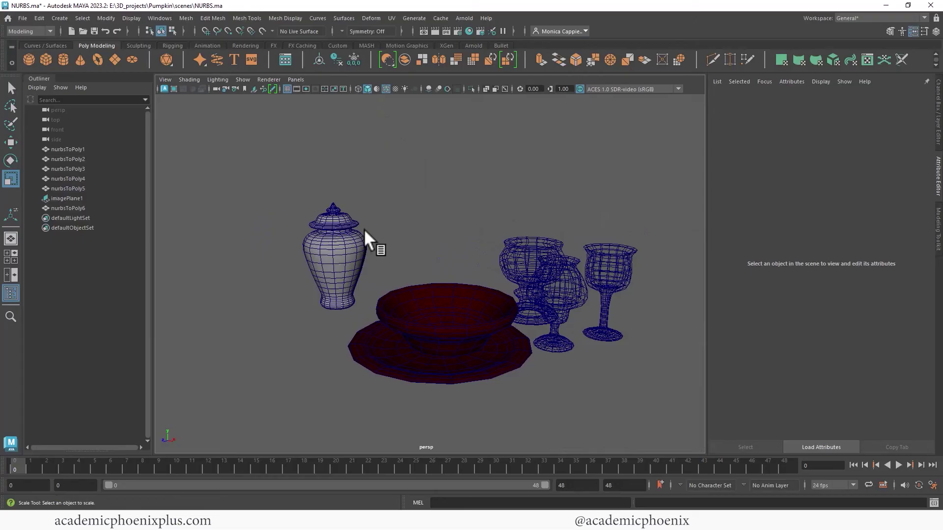
Assign a new aiStandardSurface material to the lidded vase and replace its settings with the Jade preset.
left_click(364, 232)
right_click_drag(341, 230, 364, 481)
left_click(489, 163)
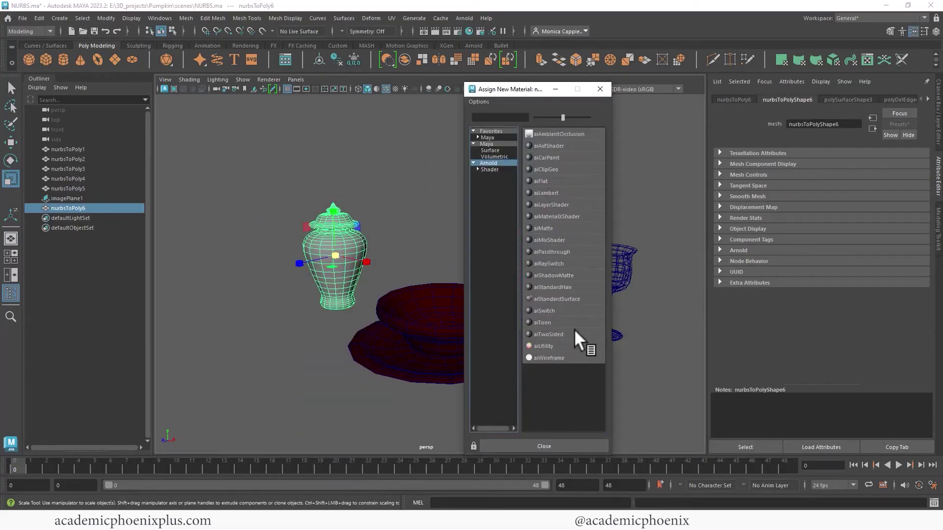
left_click(556, 298)
left_click(899, 125)
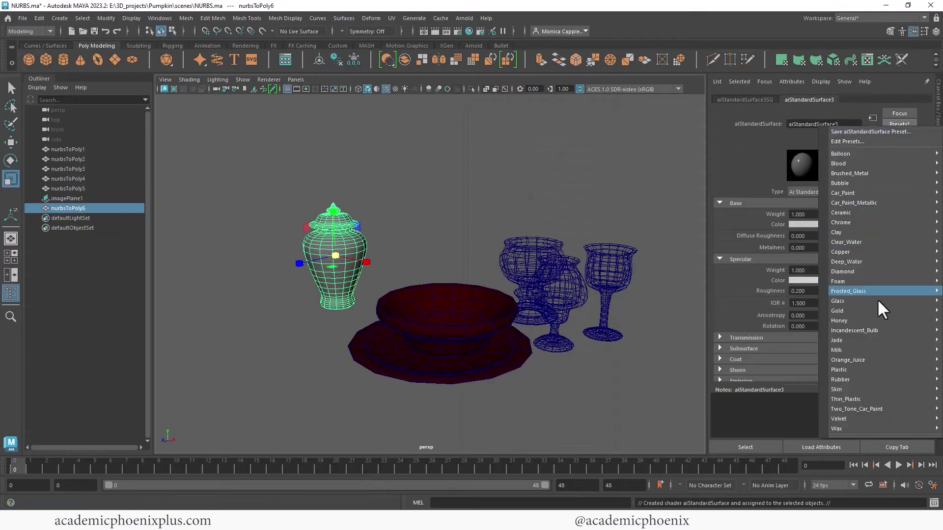
mouse_move(859, 358)
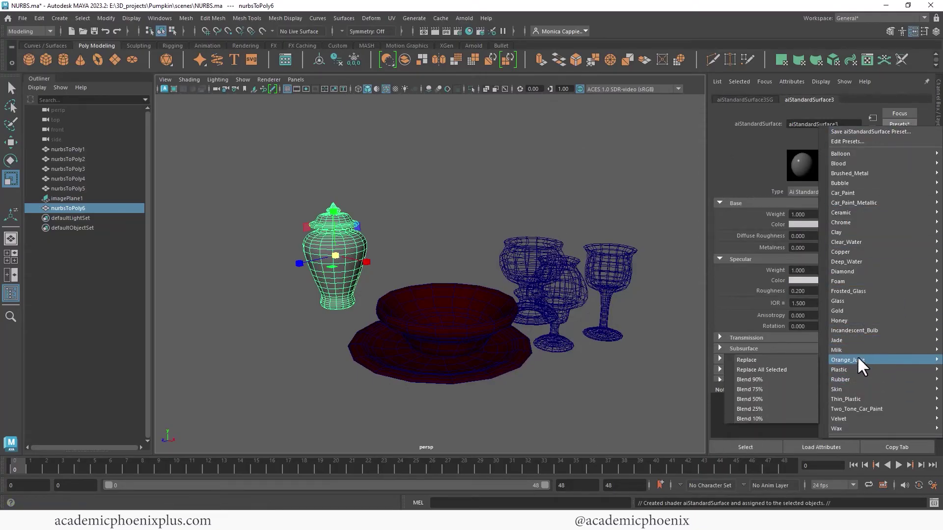
left_click(785, 340)
left_click_drag(450, 203, 467, 201, "alt")
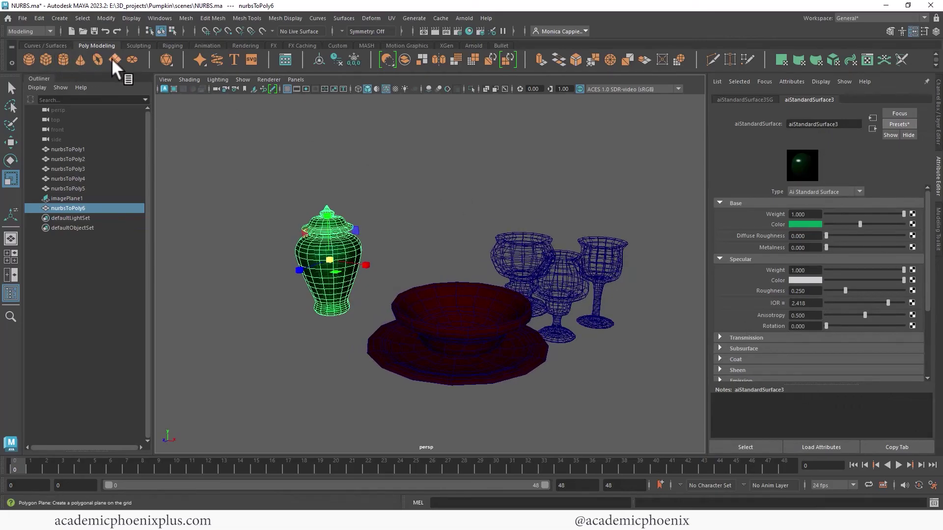
Create a polygon disc, enlarge it and position it beneath the vase, dishes and goblets as a ground surface.
left_click(132, 60)
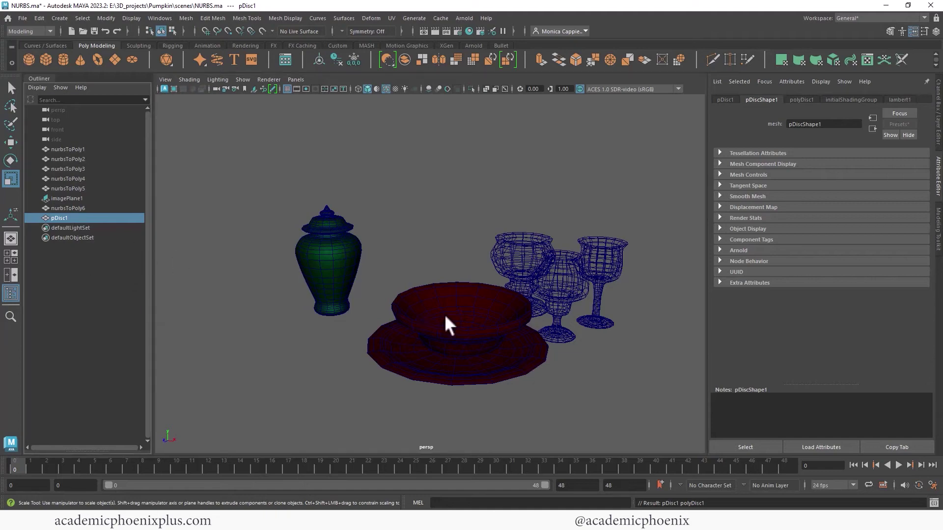
key("a")
left_click_drag(525, 338, 731, 383)
key("w")
left_click_drag(582, 348, 520, 315)
key("r")
middle_click_drag(344, 320, 425, 330, "alt")
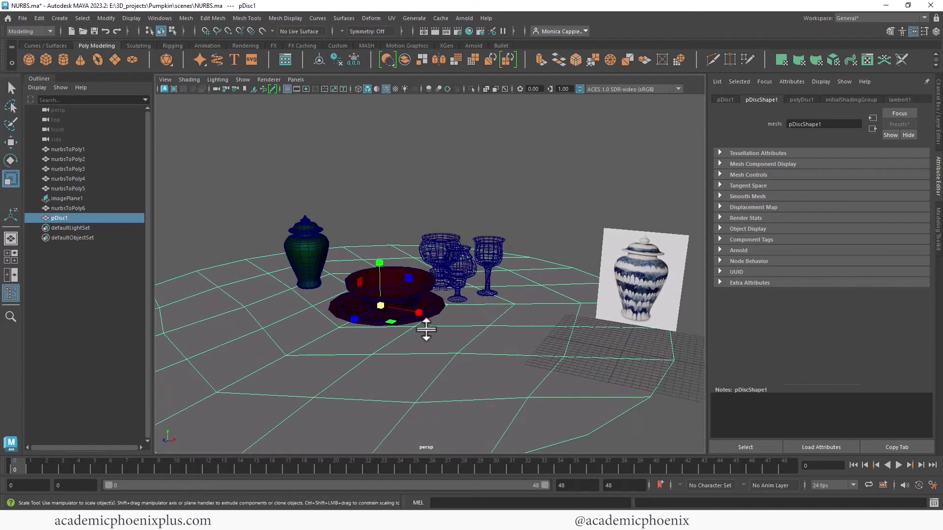
left_click_drag(426, 330, 433, 317, "alt")
right_click_drag(433, 316, 538, 344, "alt")
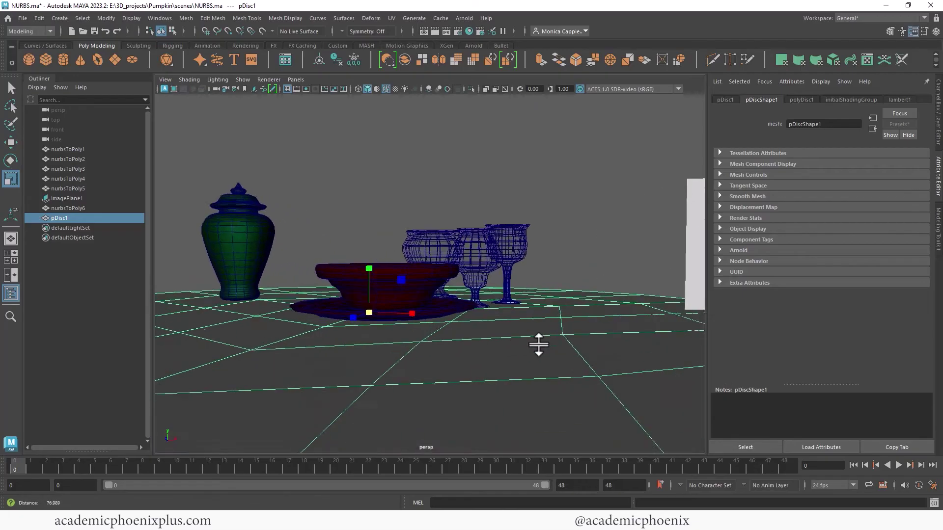
Adjust the vase's height so it rests on the disc and enable screen-space ambient occlusion in the viewport.
left_click(216, 273)
right_click_drag(216, 273, 305, 274, "alt")
key("w")
mouse_move(246, 192)
left_mouse_down()
mouse_move(251, 201)
mouse_move(259, 194)
left_mouse_up()
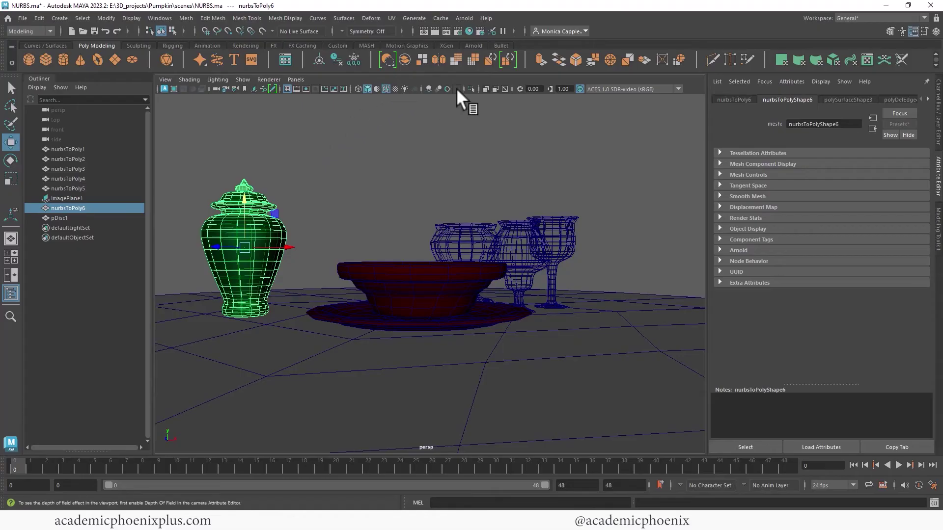
left_click(428, 90)
left_click_drag(470, 137, 502, 214, "alt")
Adjust the height of the three goblets on the disc and fine-tune the wide goblet separately.
left_click(501, 215)
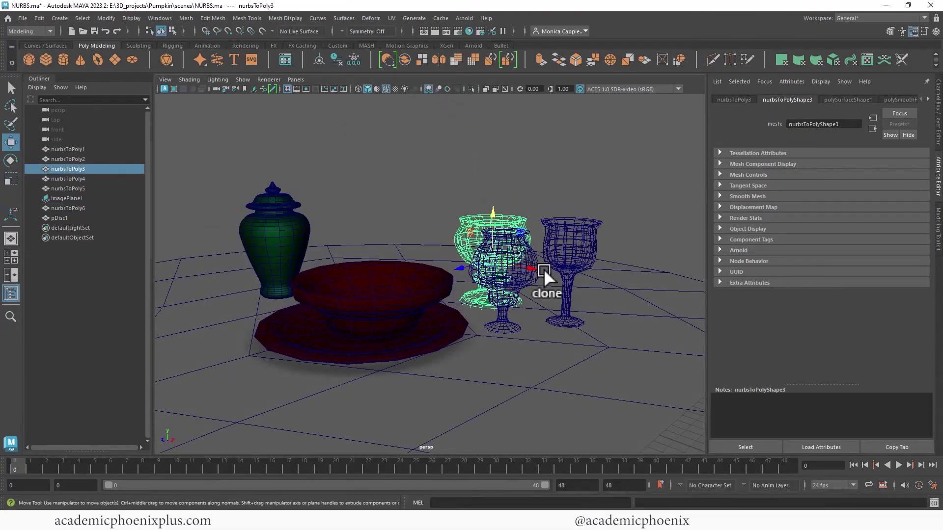
left_click(572, 233, "shift")
left_click(535, 239, "shift")
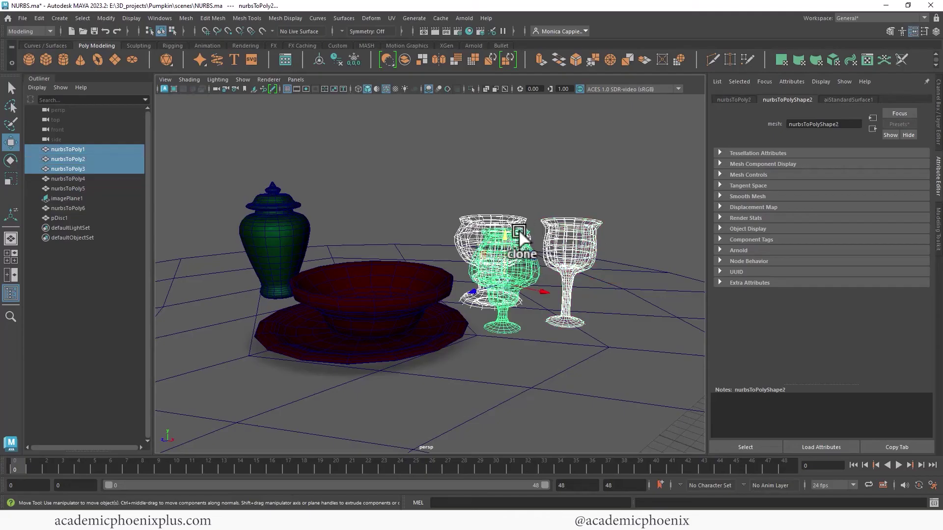
left_click_drag(505, 236, 500, 247, "shift")
left_click(488, 292)
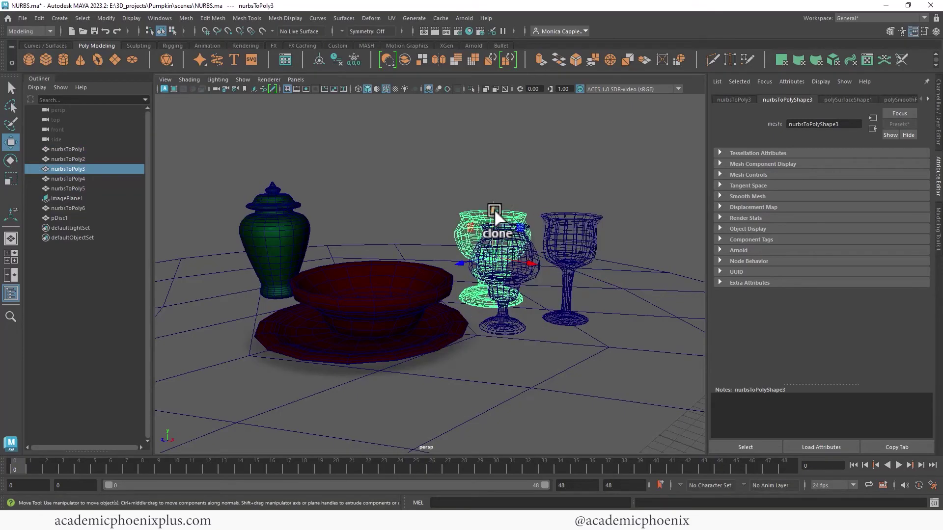
left_click_drag(493, 210, 493, 213)
left_click(368, 186)
mouse_move(366, 187)
left_mouse_down("alt")
mouse_move(403, 187)
mouse_move(363, 199)
left_mouse_up("alt")
Set the vase's pivot at its base, enlarge the vase uniformly and move it behind the bowl.
left_click(267, 226)
key("d")
left_click_drag(251, 201, 260, 258)
key("r")
left_click_drag(268, 297, 312, 304)
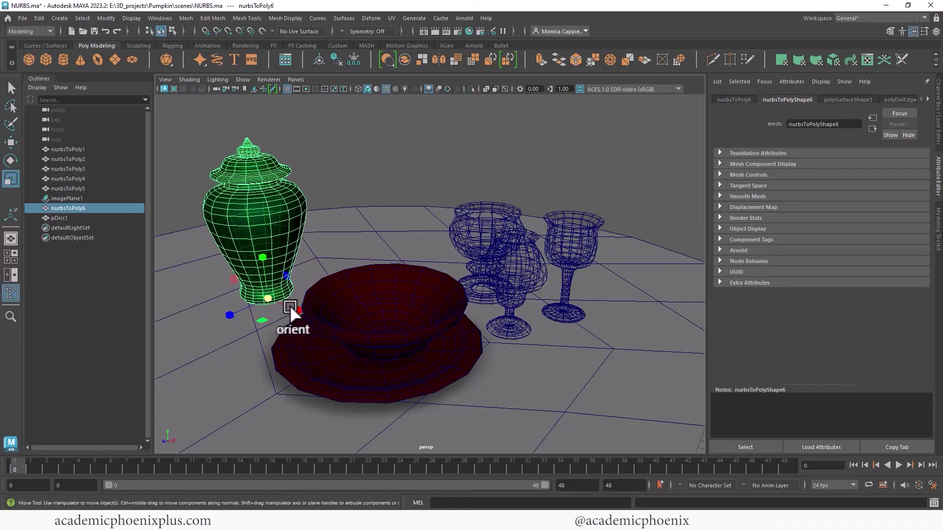
key("w")
left_click_drag(234, 313, 355, 289)
Add an Arnold Physical Sky and render the scene in the Arnold RenderView.
left_click(464, 18)
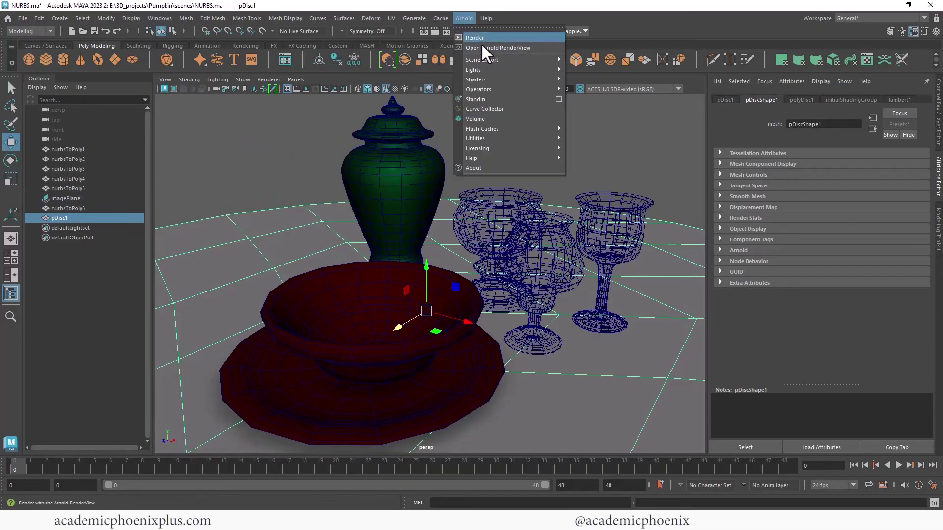
mouse_move(500, 69)
left_click(625, 118)
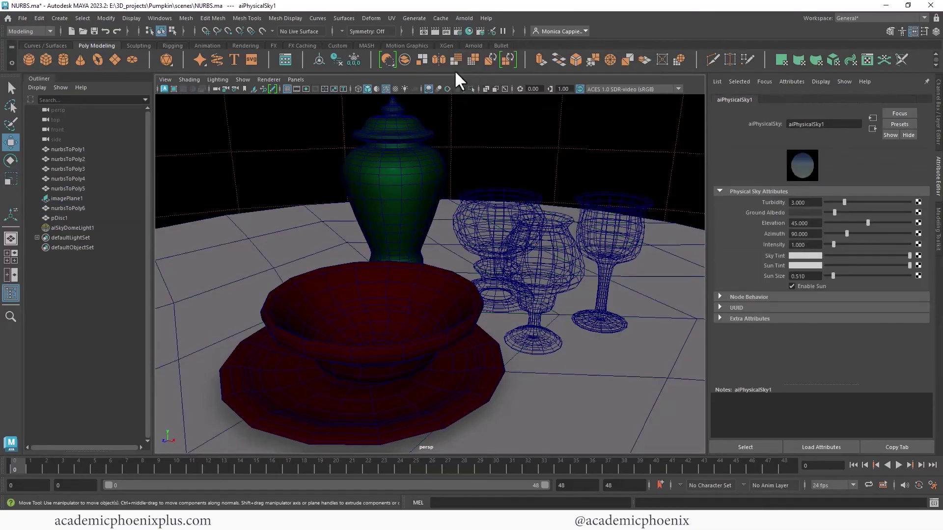
left_click(439, 31)
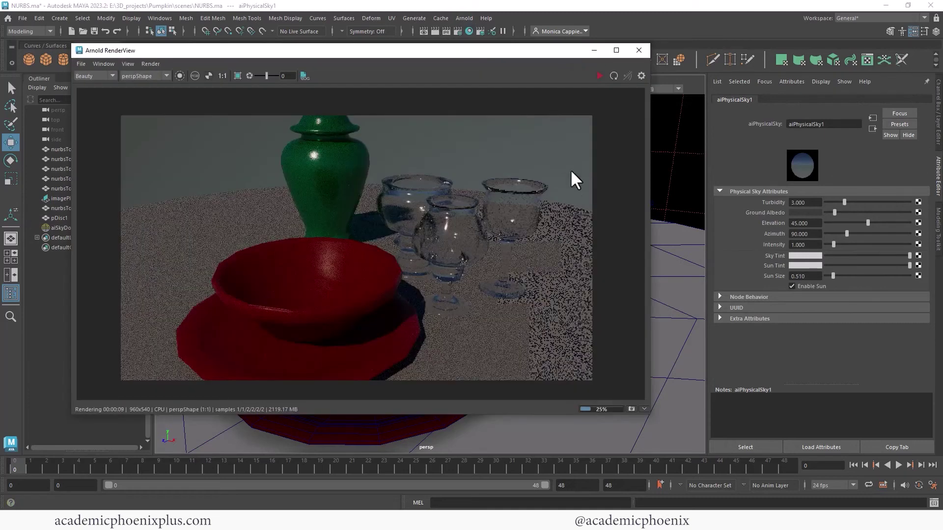
left_click(594, 50)
Turn on the resolution gate and compose the camera view so all the tableware fits inside the 960 x 540 frame.
left_click(305, 88)
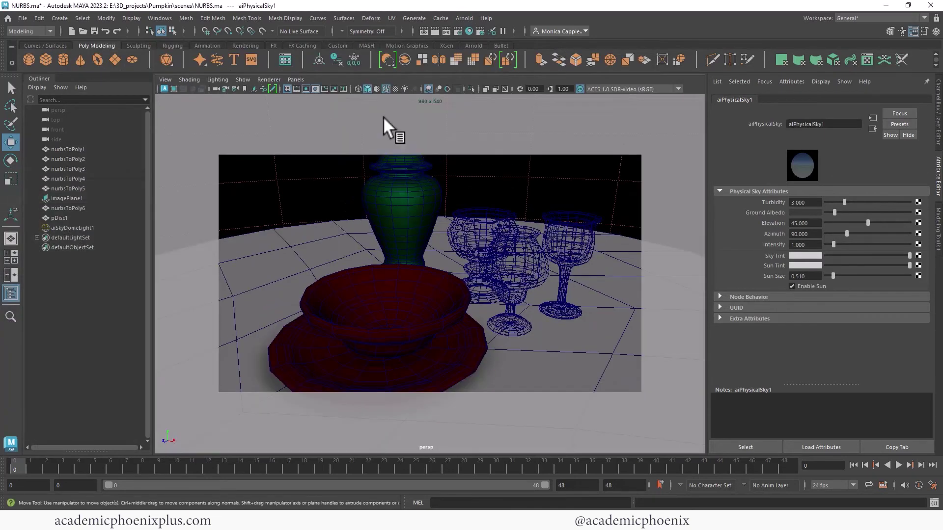
scroll(483, 171, "down", 4)
middle_click_drag(483, 170, 417, 214, "alt")
left_click_drag(417, 215, 435, 198, "alt")
right_click_drag(436, 198, 496, 196, "alt")
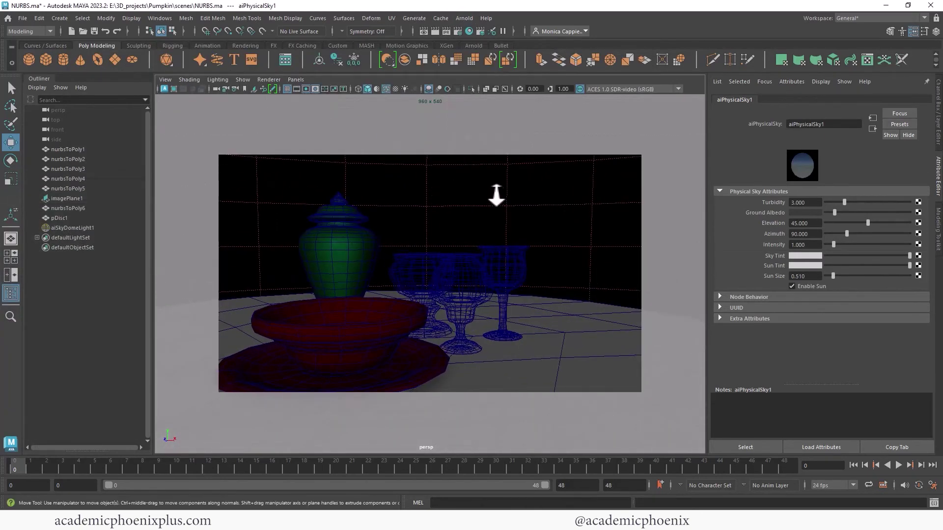
middle_click_drag(496, 196, 546, 166, "alt")
left_click_drag(547, 165, 514, 194, "alt")
right_click_drag(515, 194, 531, 191, "alt")
Set the sky dome light's Camera visibility to 0.
left_click(538, 186)
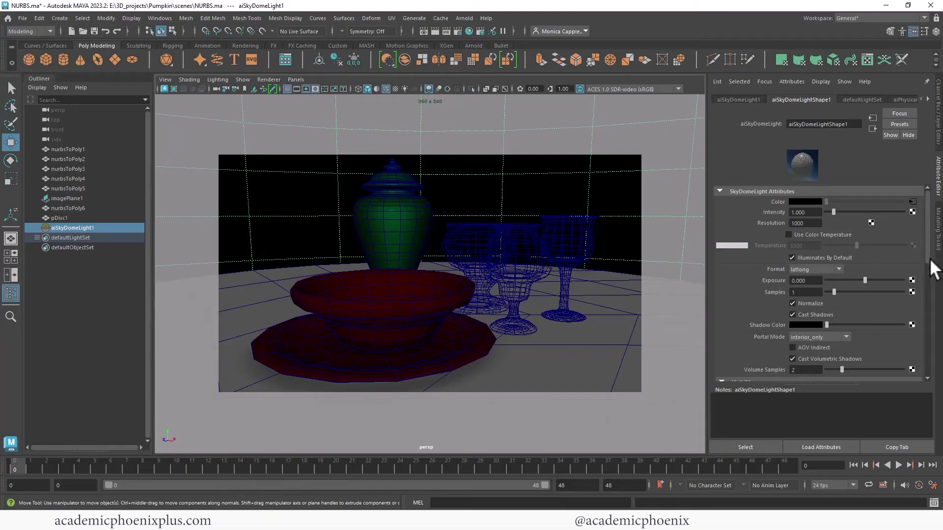
scroll(872, 272, "down", 8)
left_click(807, 197)
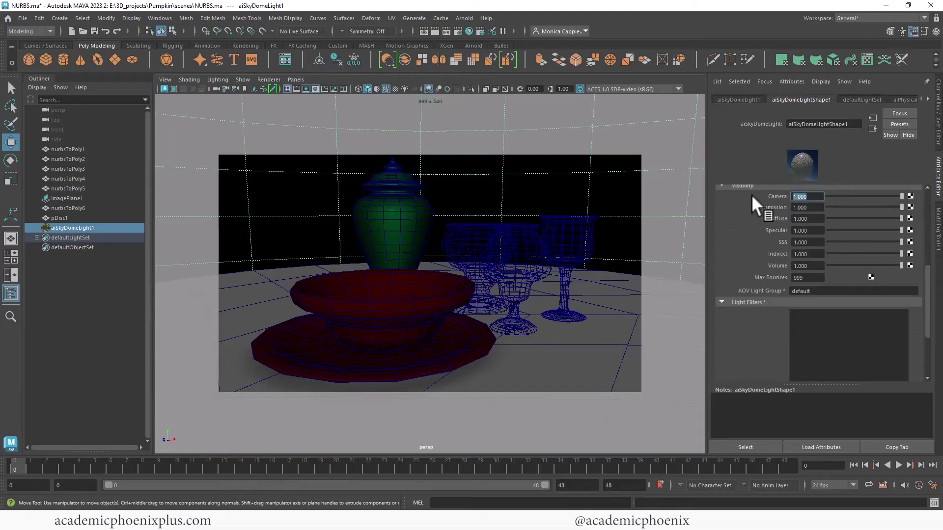
type("0.")
key("Return")
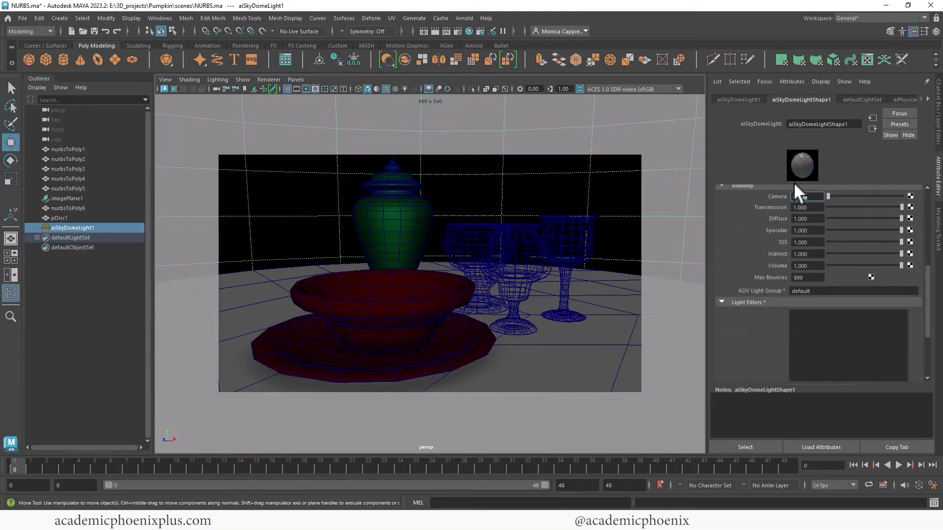
Render the reframed scene in the Arnold RenderView, stop the render and close the view.
key("alt+Tab")
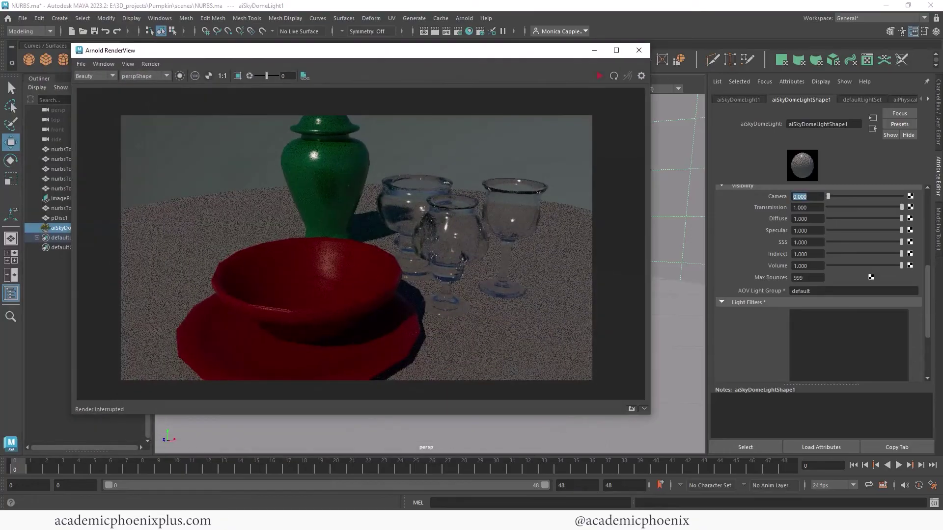
left_click(599, 76)
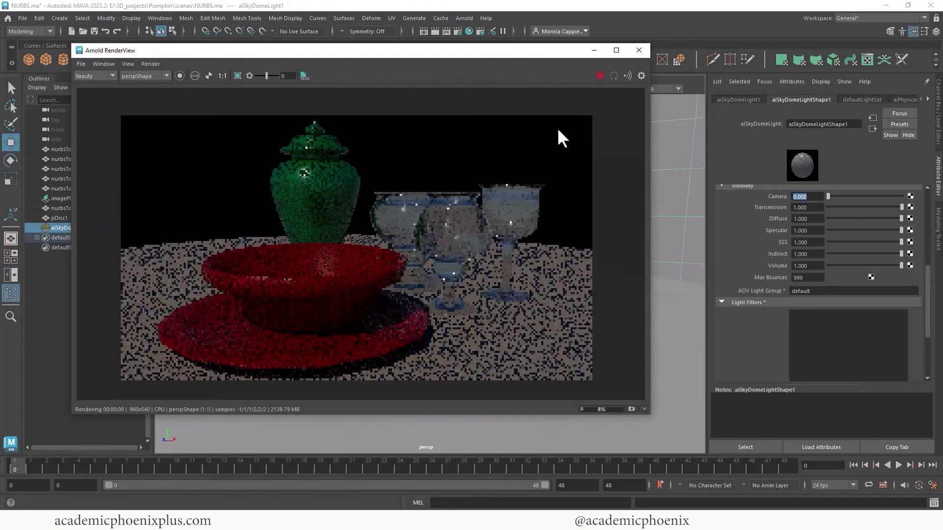
left_click(599, 76)
left_click(638, 50)
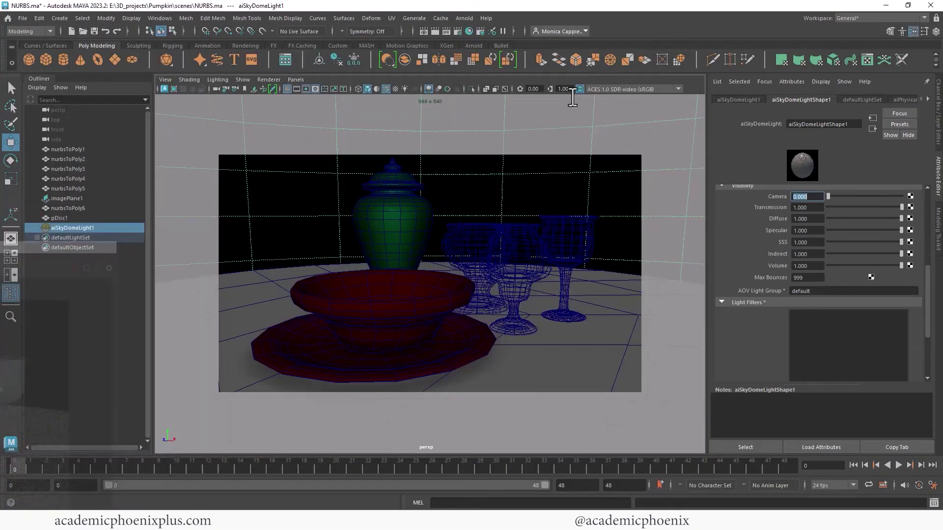
Delete the physical sky's dome light and add a new Arnold SkyDome light.
key("Delete")
left_click(462, 17)
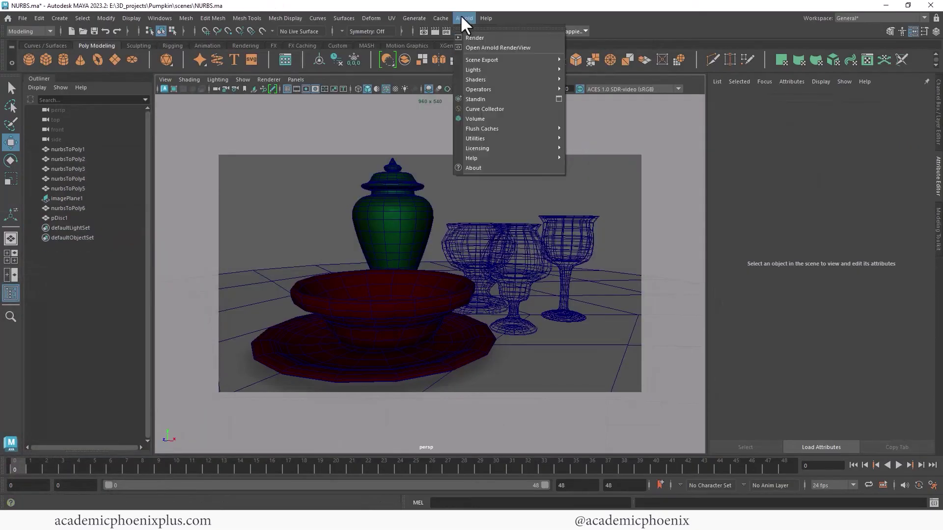
mouse_move(493, 68)
left_click(596, 87)
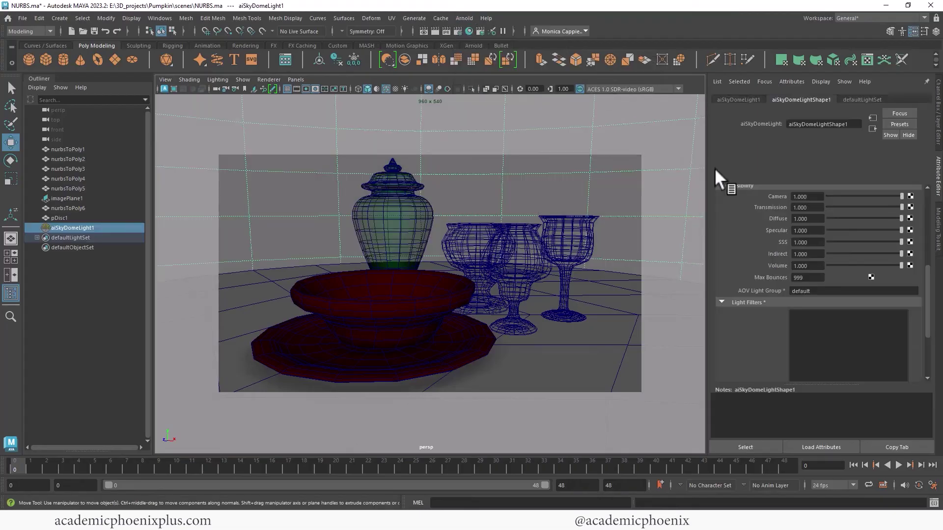
Connect a File texture to the sky dome light's Color and load immenstadter_horn_2k.hdr as its image.
scroll(925, 206, "up", 5)
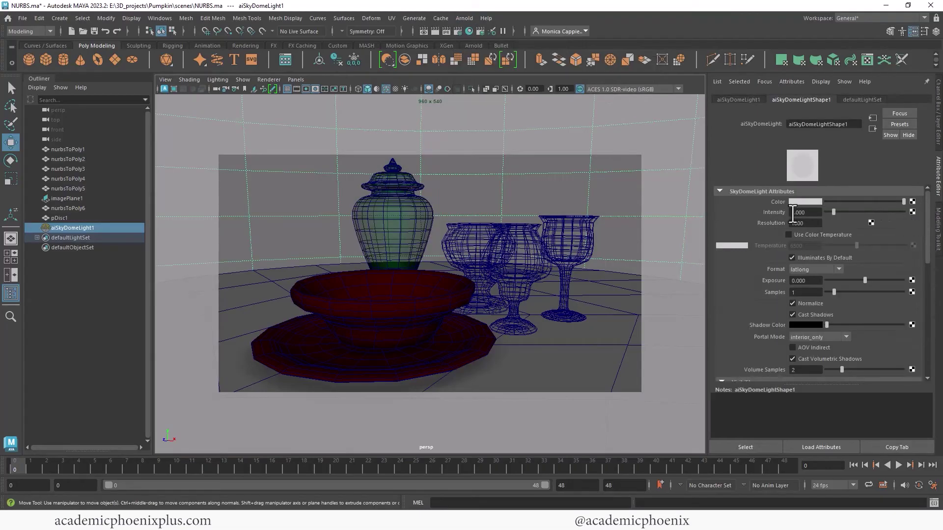
left_click(913, 202)
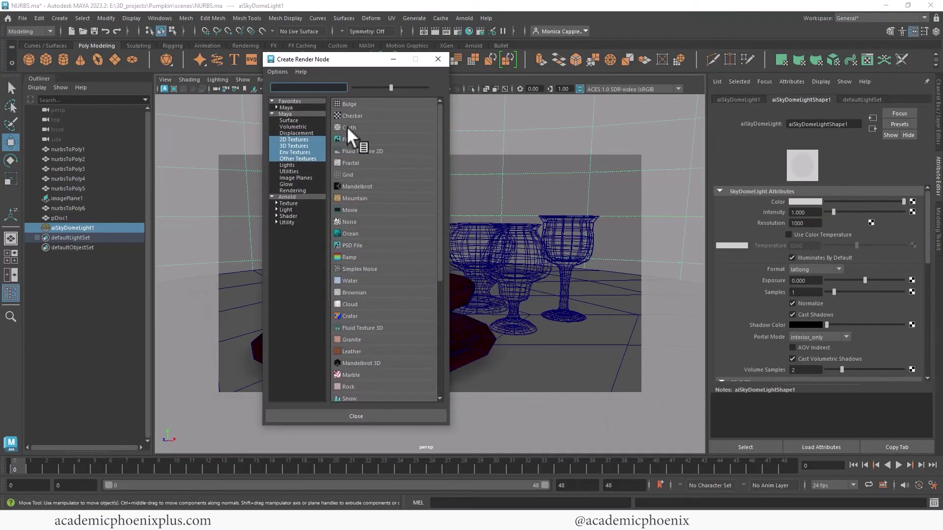
left_click(349, 138)
left_click(914, 234)
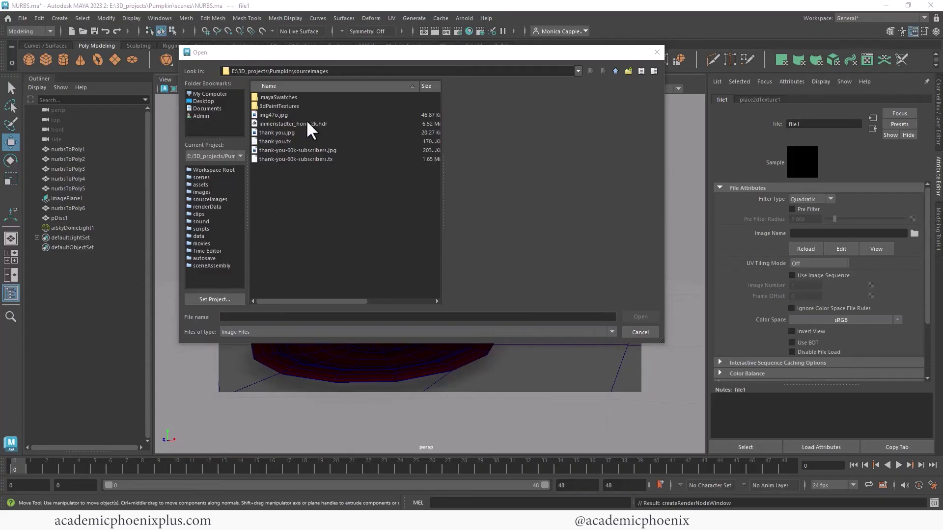
double_click(307, 124)
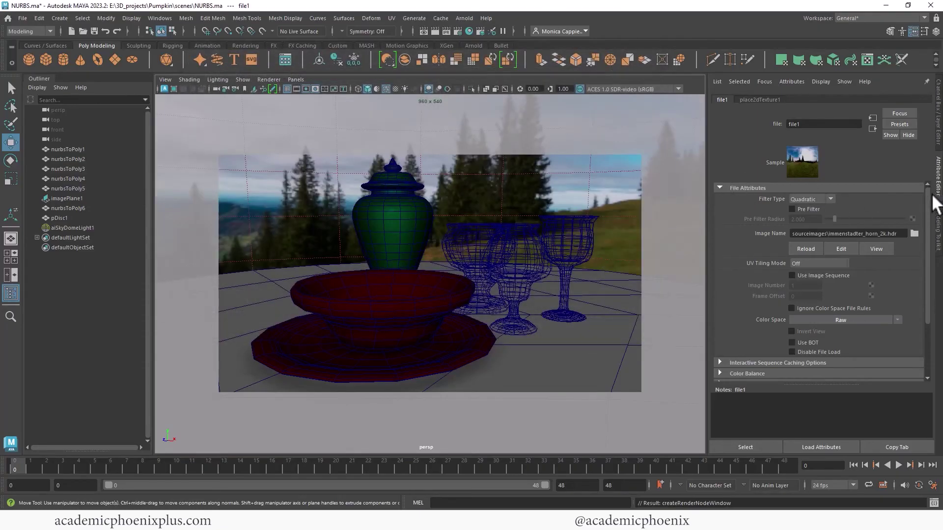
scroll(926, 203, "down", 3)
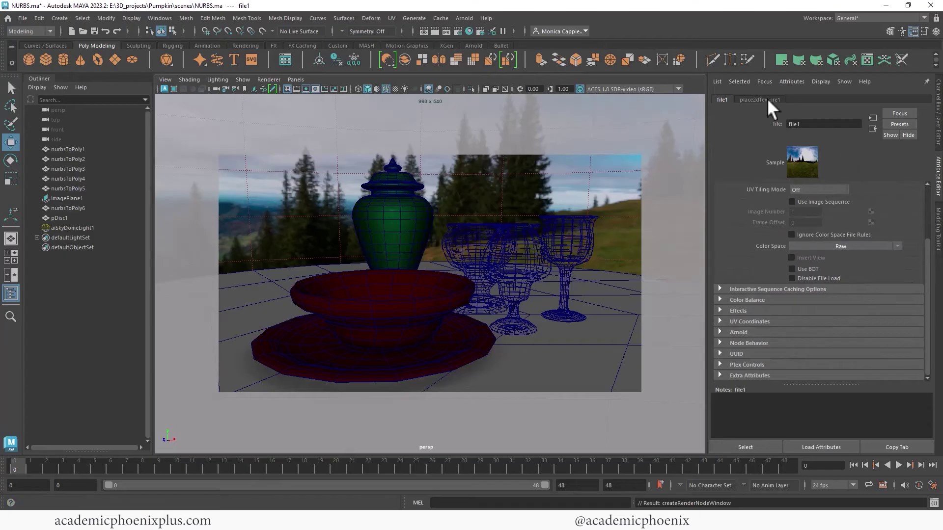
Set the sky dome light's Camera visibility to 0 and render the scene in the Arnold RenderView.
left_click(874, 127)
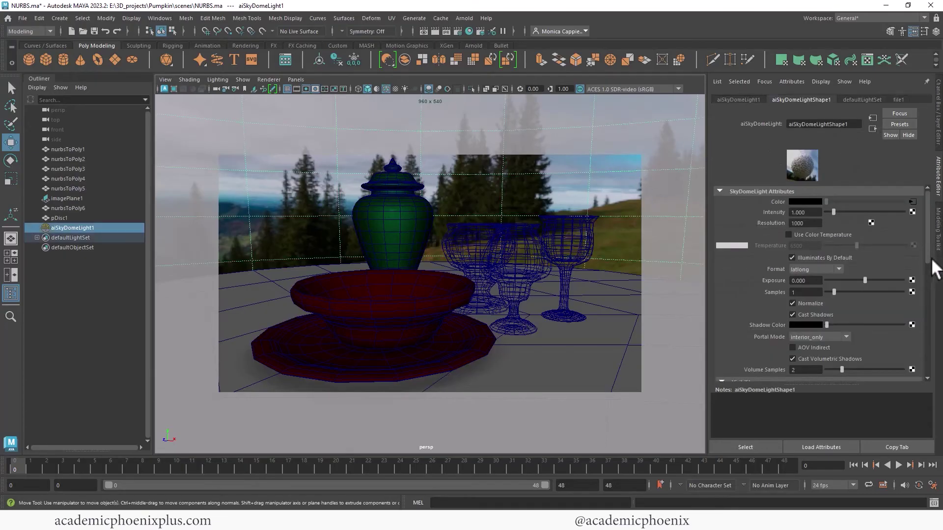
left_click_drag(932, 267, 917, 298)
left_click_drag(836, 257, 798, 253)
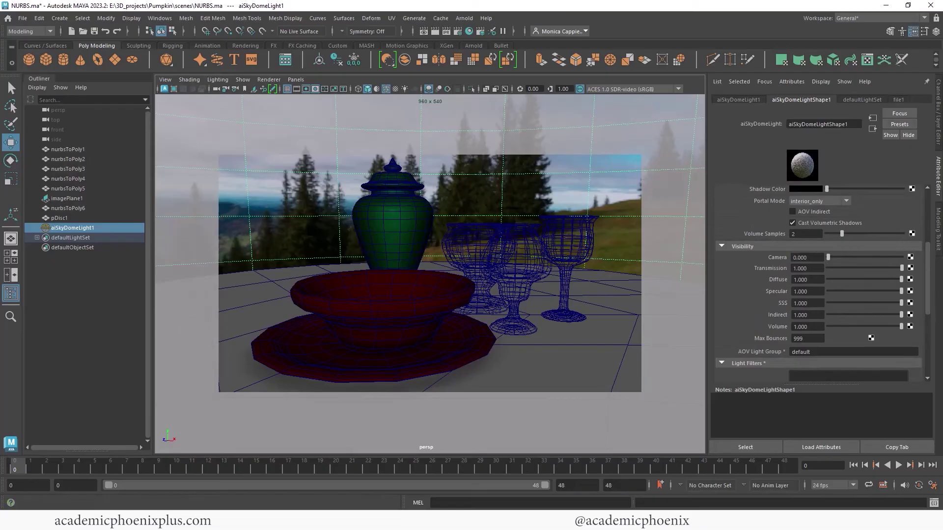
key("alt+Tab")
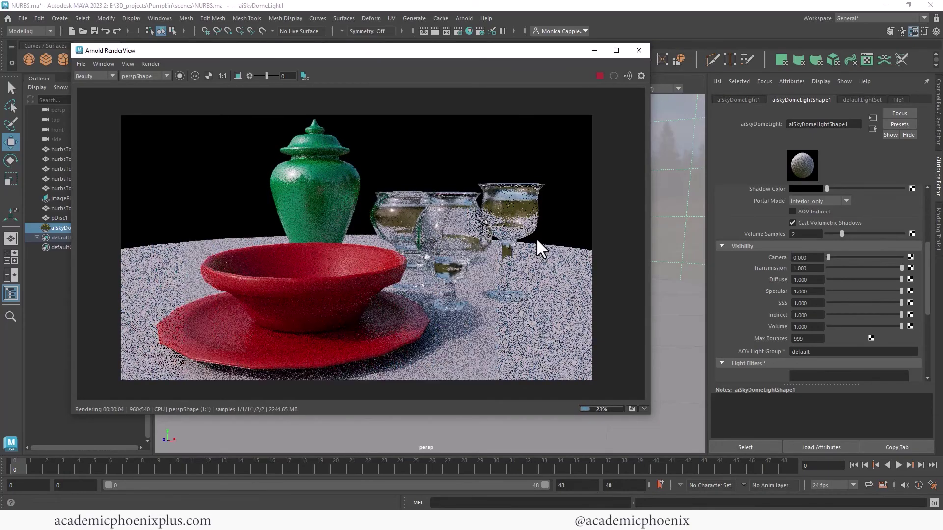
Raise the sky dome light's Camera visibility to full, view the updated render and minimize the Arnold RenderView.
left_click(830, 256)
left_click_drag(832, 257, 919, 257)
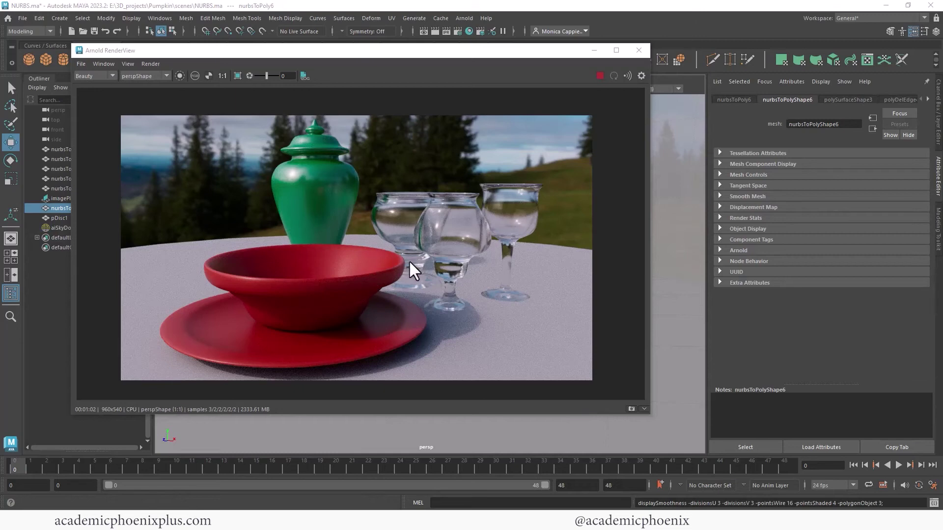
left_click_drag(537, 51, 260, 99)
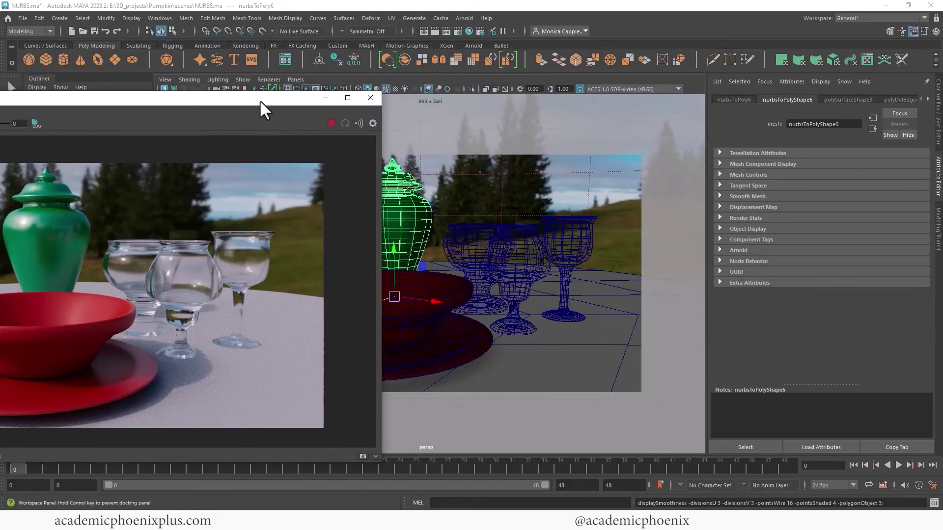
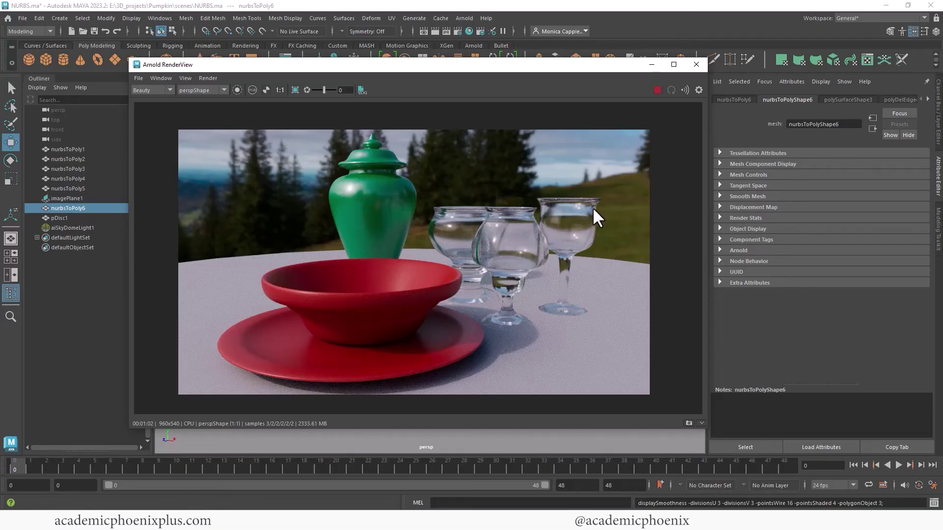
left_click(651, 65)
Switch to the FX menu set and make the vase, bowl, plate and three goblets Bullet active rigid bodies.
left_click(620, 288)
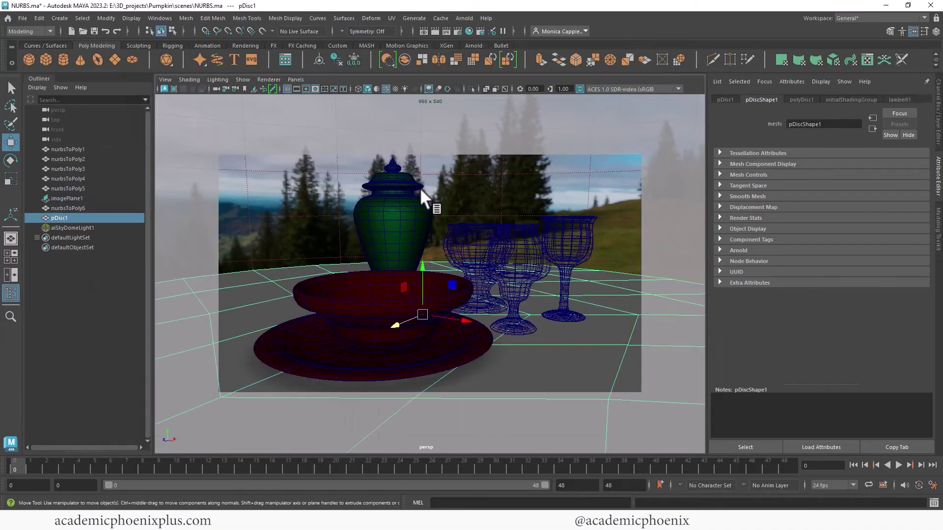
left_click(48, 29)
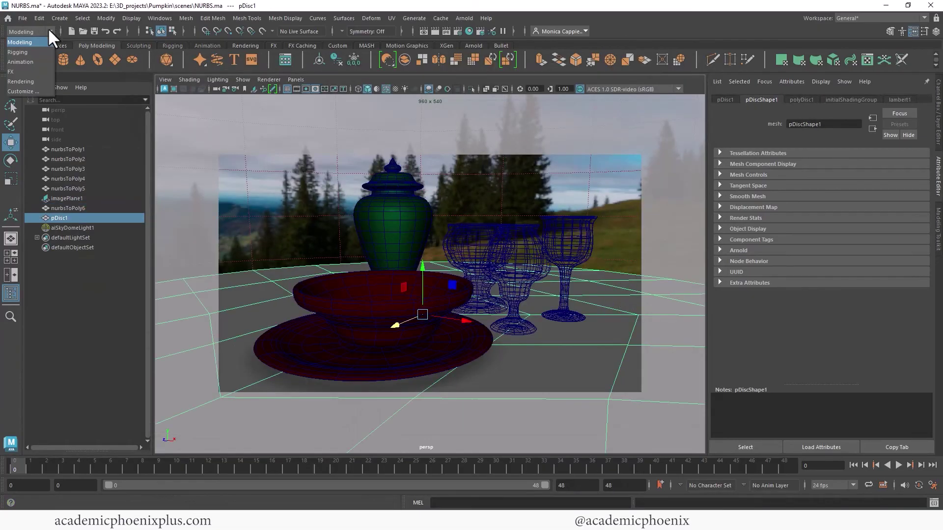
left_click(38, 72)
left_click(390, 230)
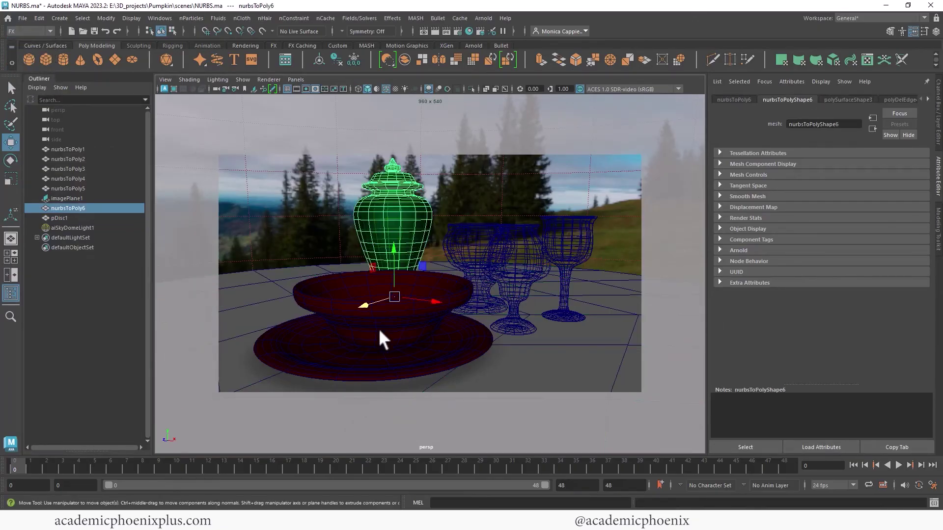
left_click(321, 320, "shift")
left_click(432, 350, "shift")
left_click(479, 255, "shift")
left_click(521, 243, "shift")
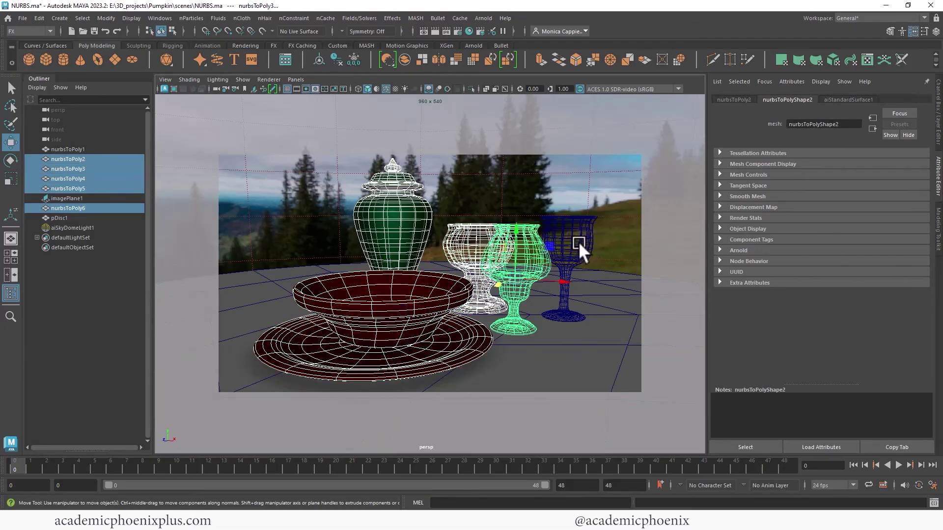
left_click(578, 240, "shift")
left_click(398, 18)
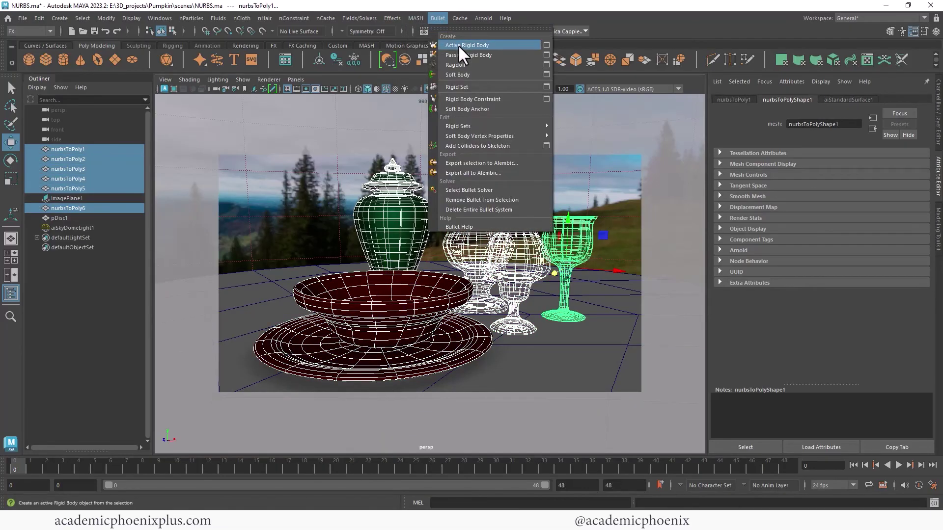
left_click(457, 44)
Make the table disc a Bullet passive rigid body.
left_click(330, 264)
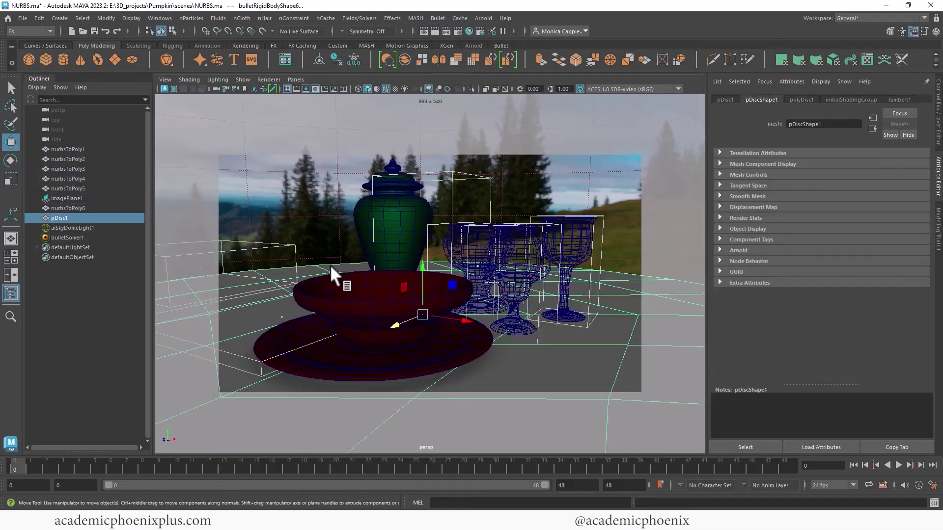
left_click(434, 18)
left_click(454, 53)
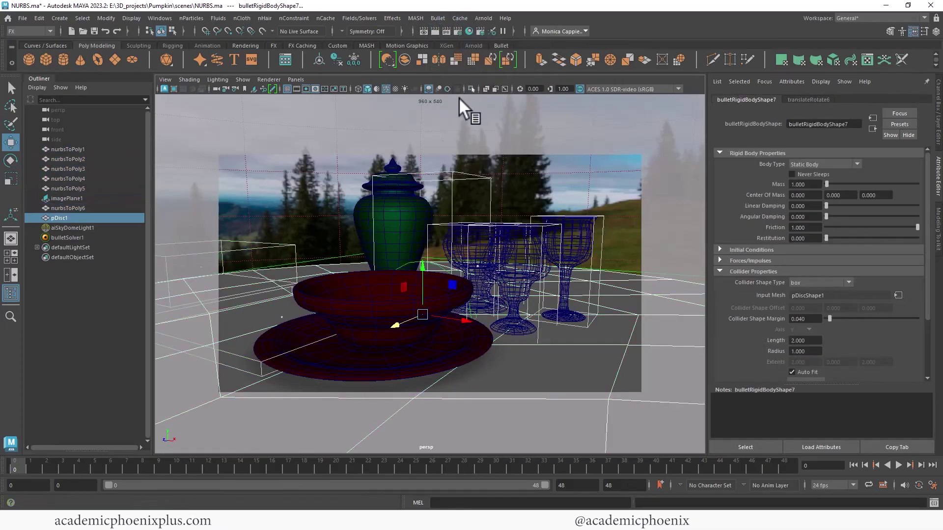
Play the rigid body simulation and rewind it to the start frame.
left_click(898, 463)
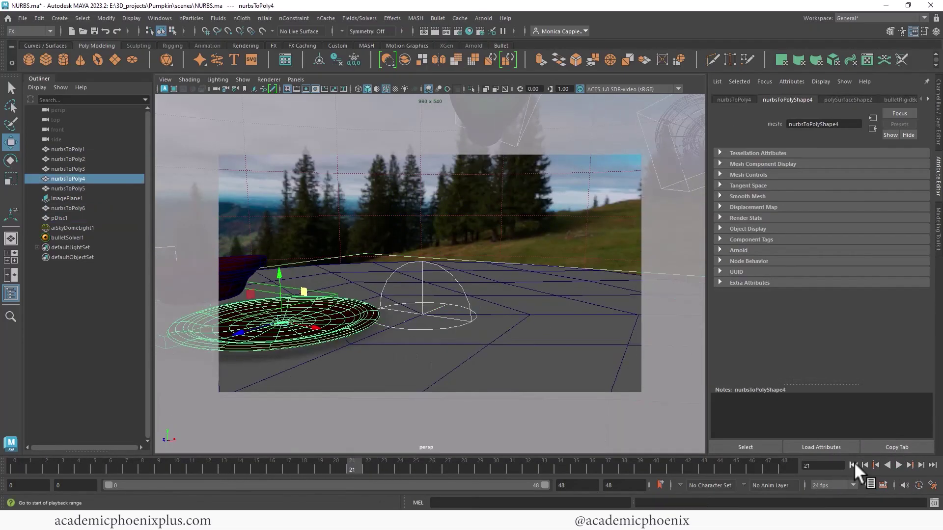
left_click(854, 464)
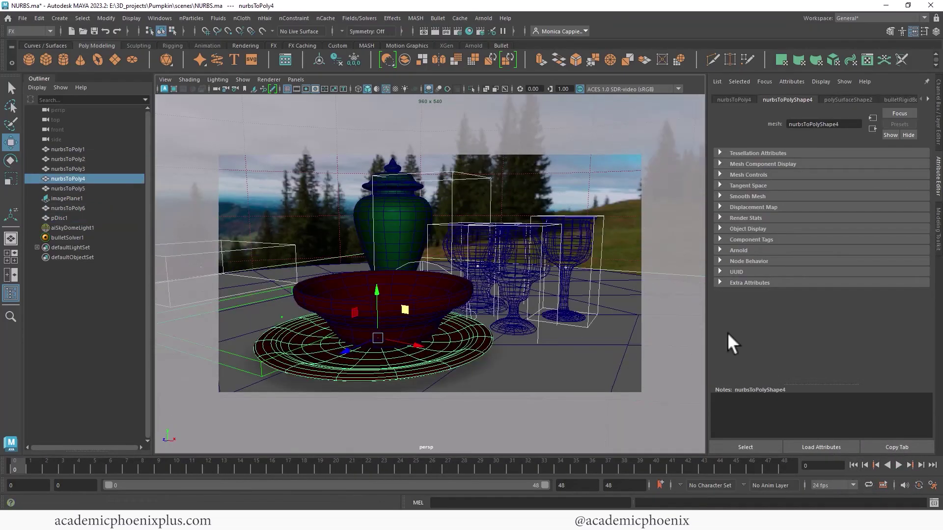
right_click_drag(472, 279, 345, 258, "alt")
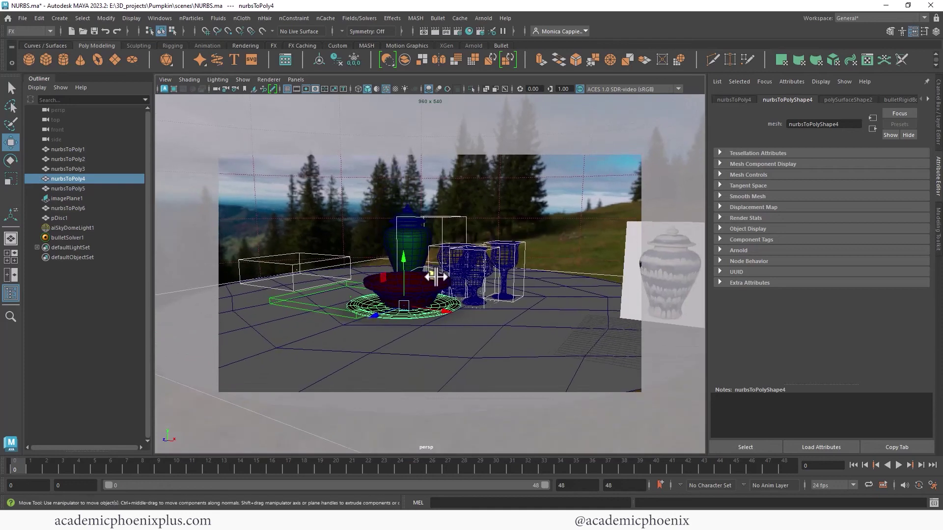
left_click_drag(437, 276, 441, 278, "alt")
scroll(440, 278, "up", 3)
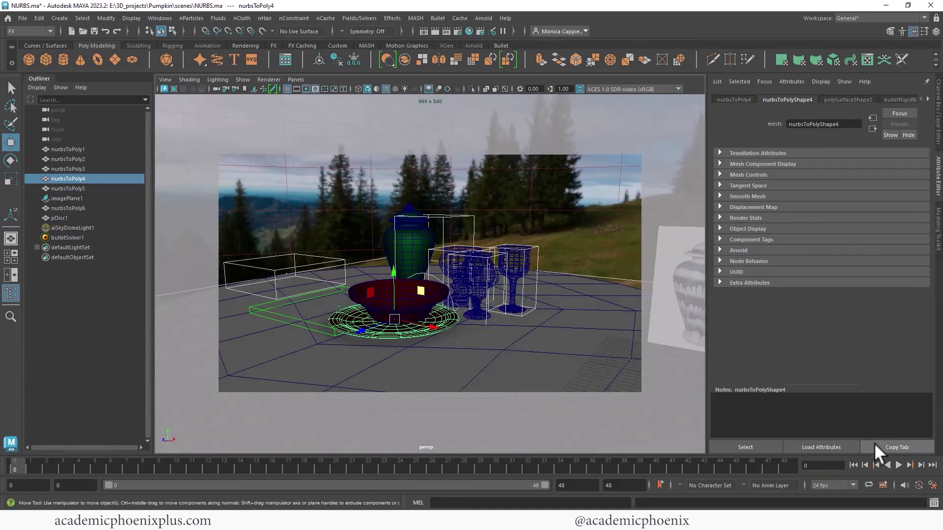
Replay the simulation in a wider view and stop it at frame 31 with the vase and goblets in mid-air.
left_click(897, 464)
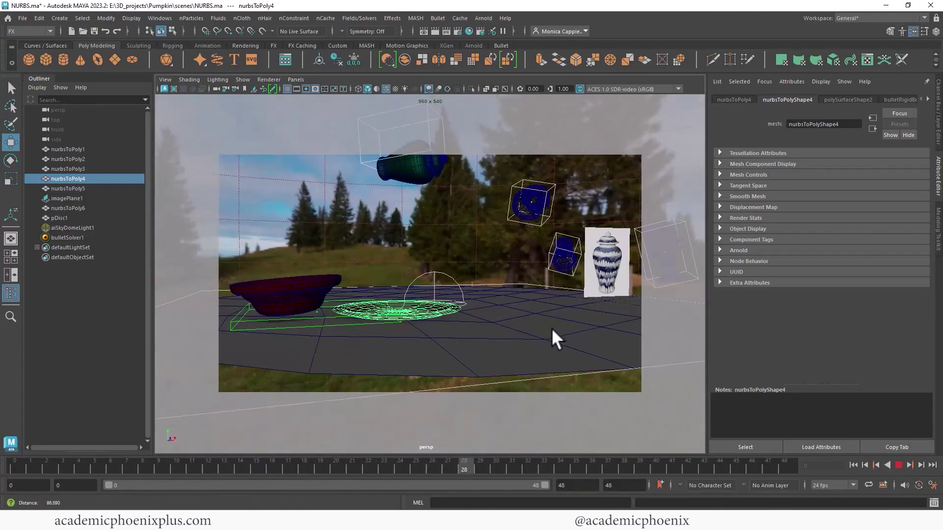
left_click(895, 462)
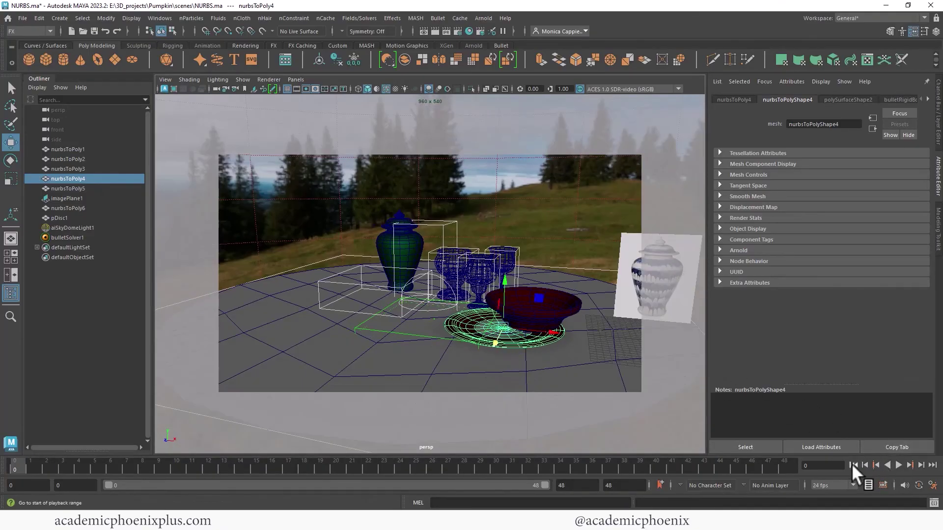
left_click(901, 465)
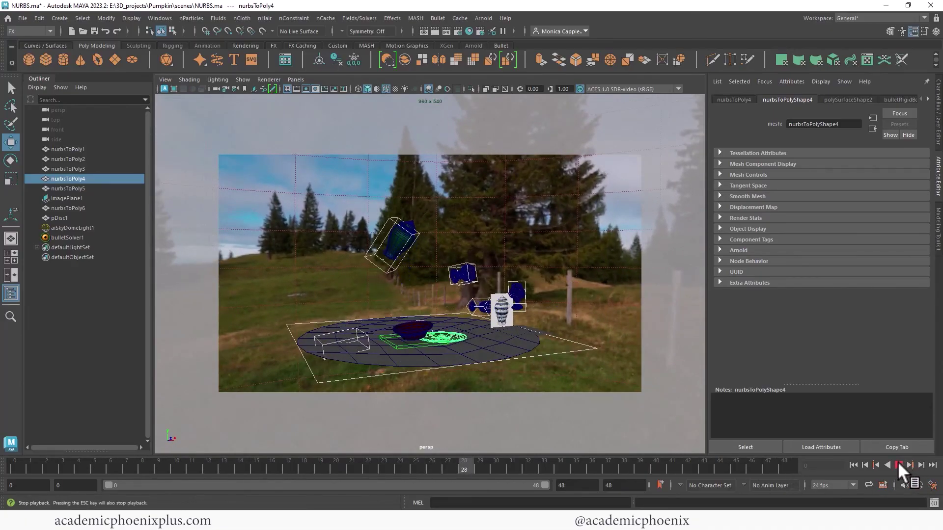
left_click(897, 466)
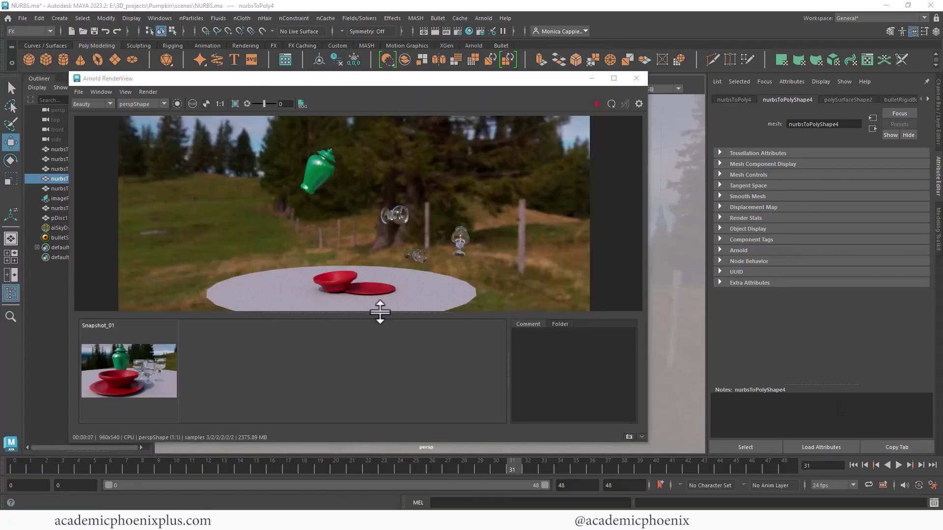
Enlarge the image area of the Arnold RenderView and compare the stored Snapshot_01 with the current render.
left_click_drag(380, 312, 326, 379)
left_click(107, 387)
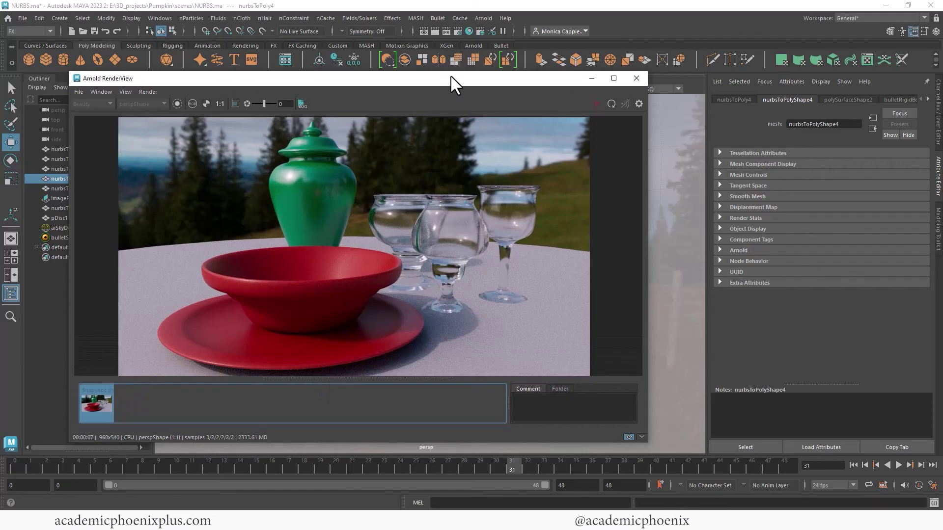
left_click_drag(450, 74, 395, 28)
left_click(152, 399)
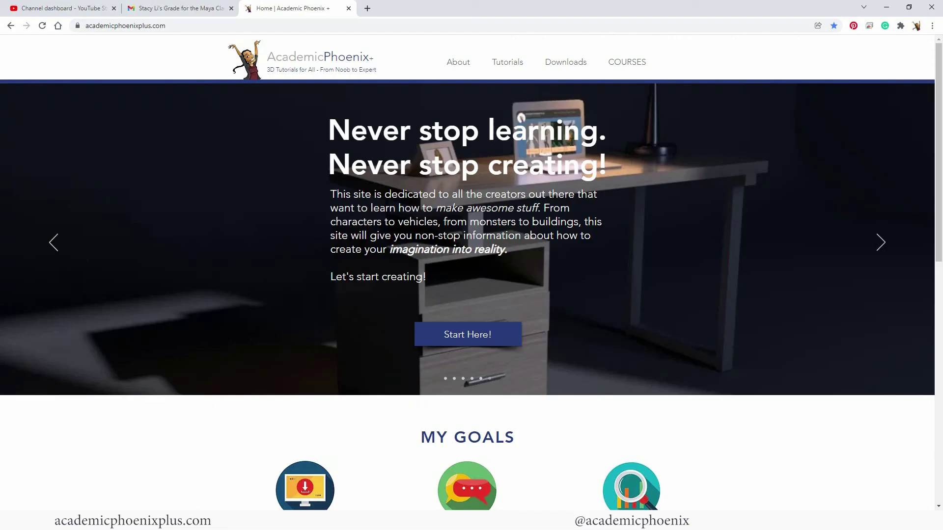
Switch to the Academic Phoenix website in the browser, view the Still Life course page and return to the course list.
left_click(629, 68)
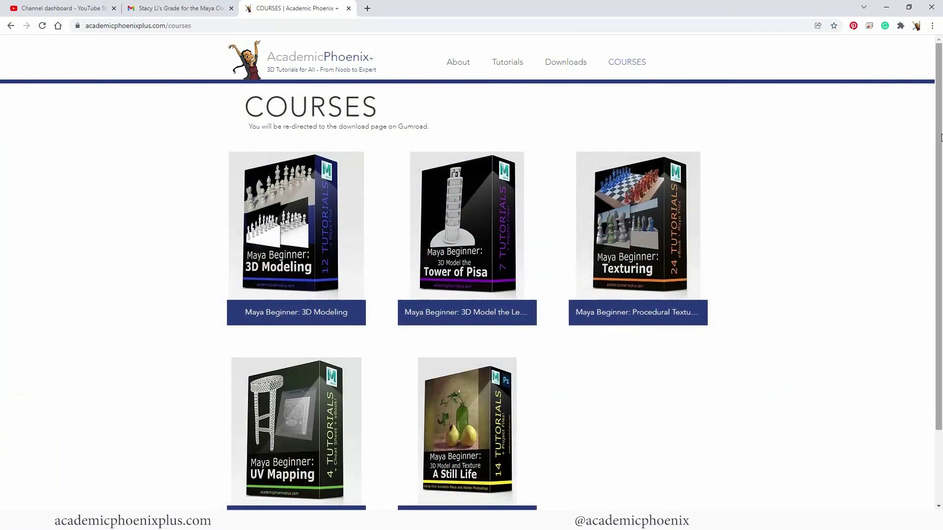
scroll(931, 160, "down", 1)
left_click(481, 397)
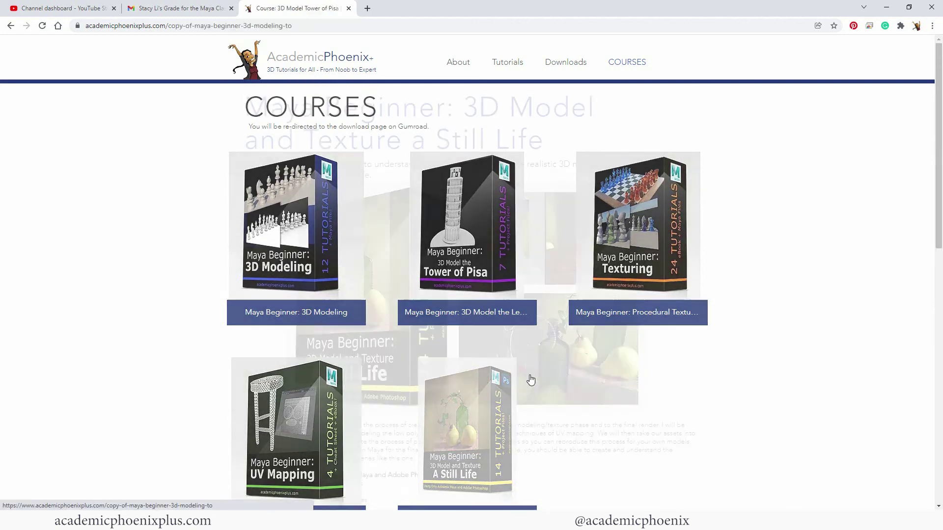
left_click_drag(941, 150, 908, 143)
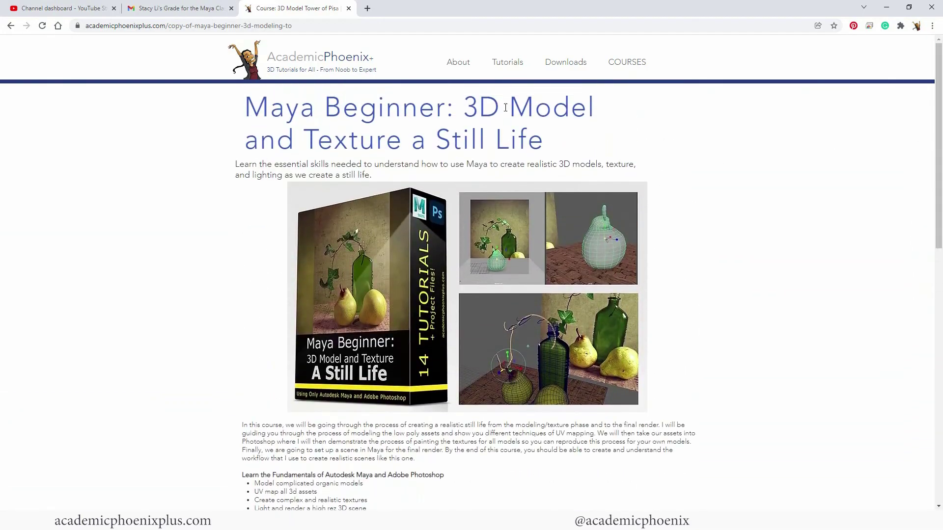
left_click(626, 63)
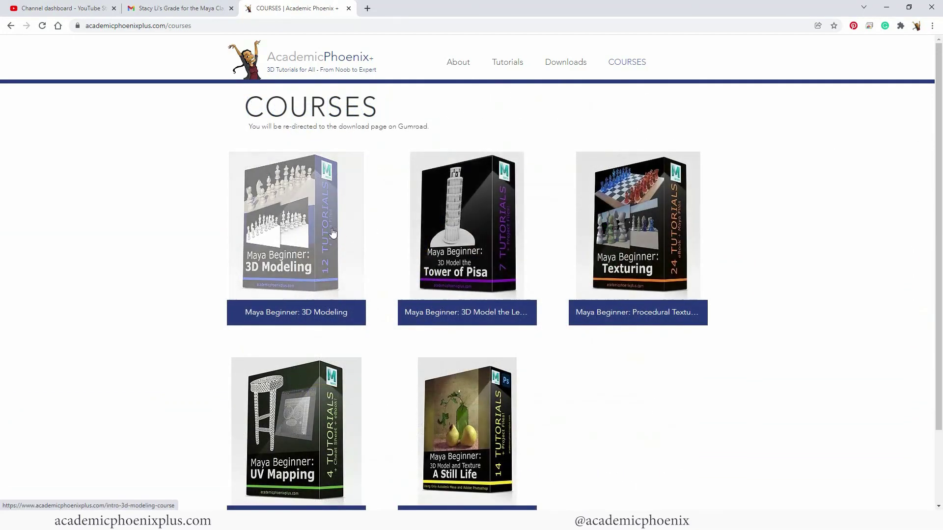